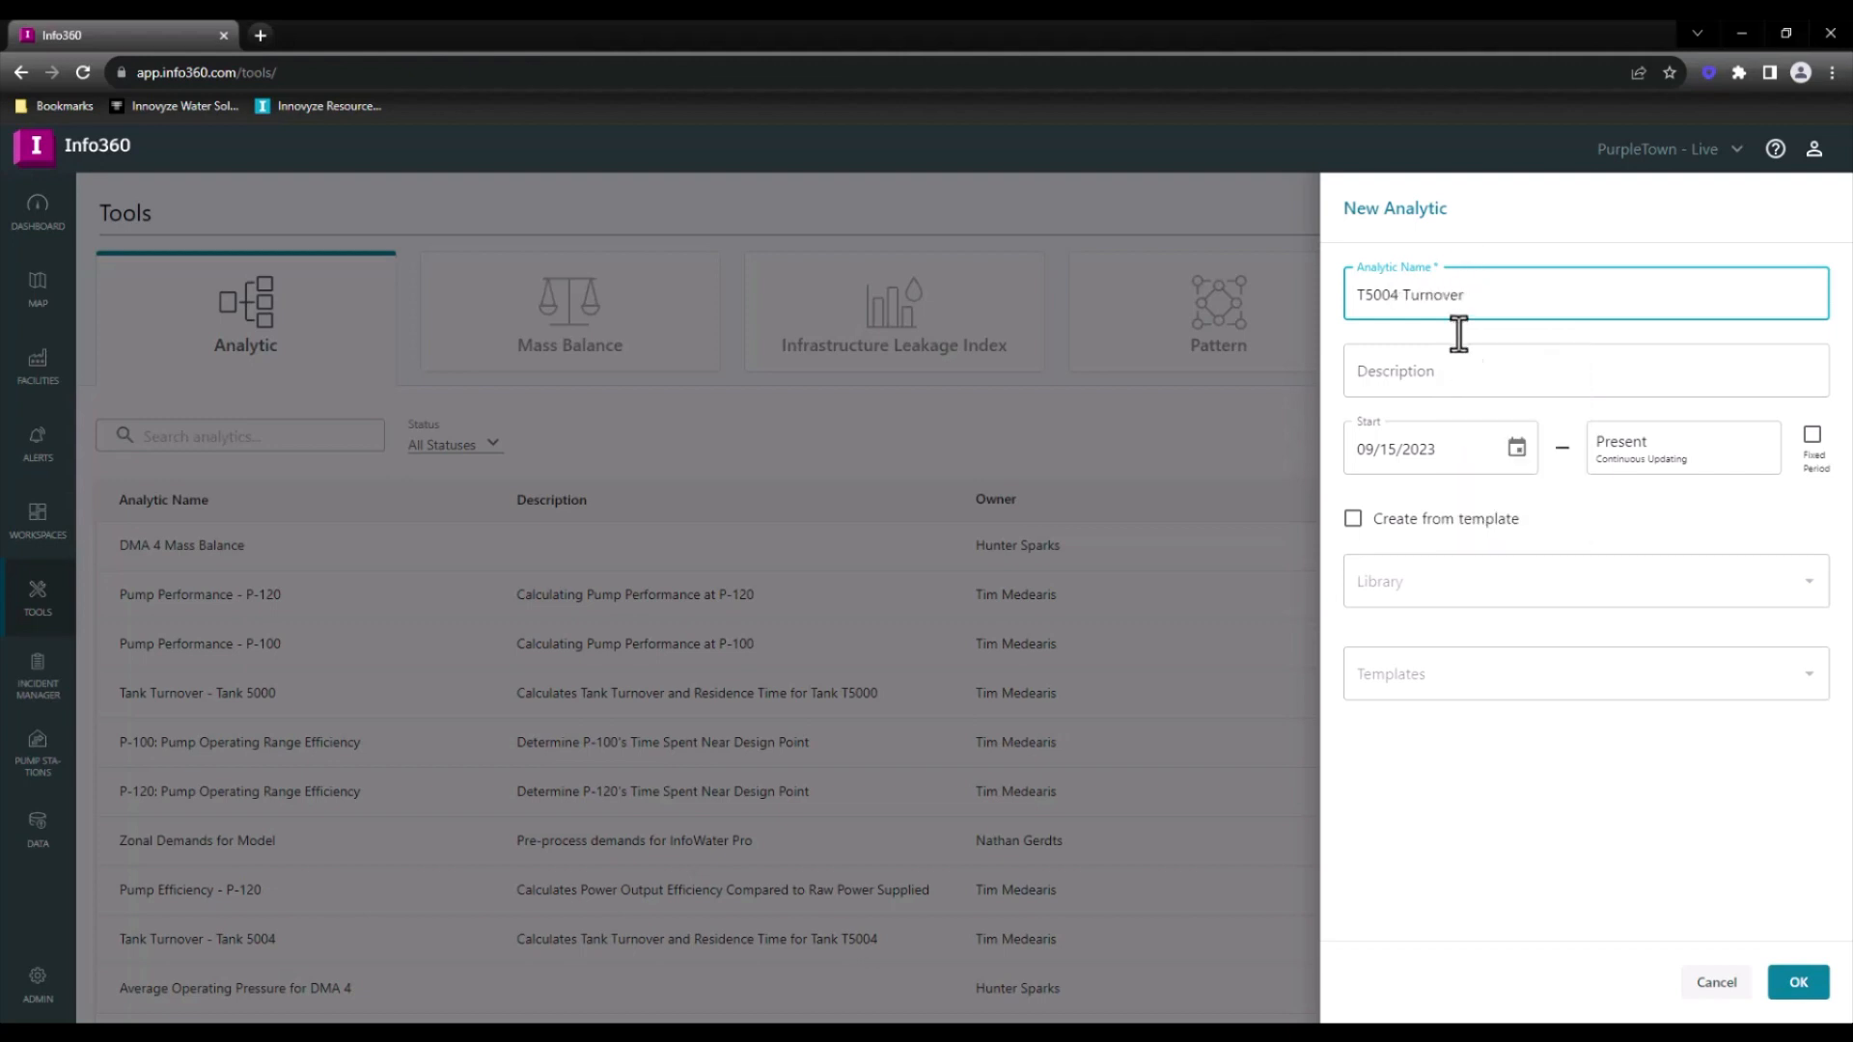
Give the new T5004 Turnover analytic a fixed period from 08/01/2023 to 08/31/2023 and create it
left_click(1517, 449)
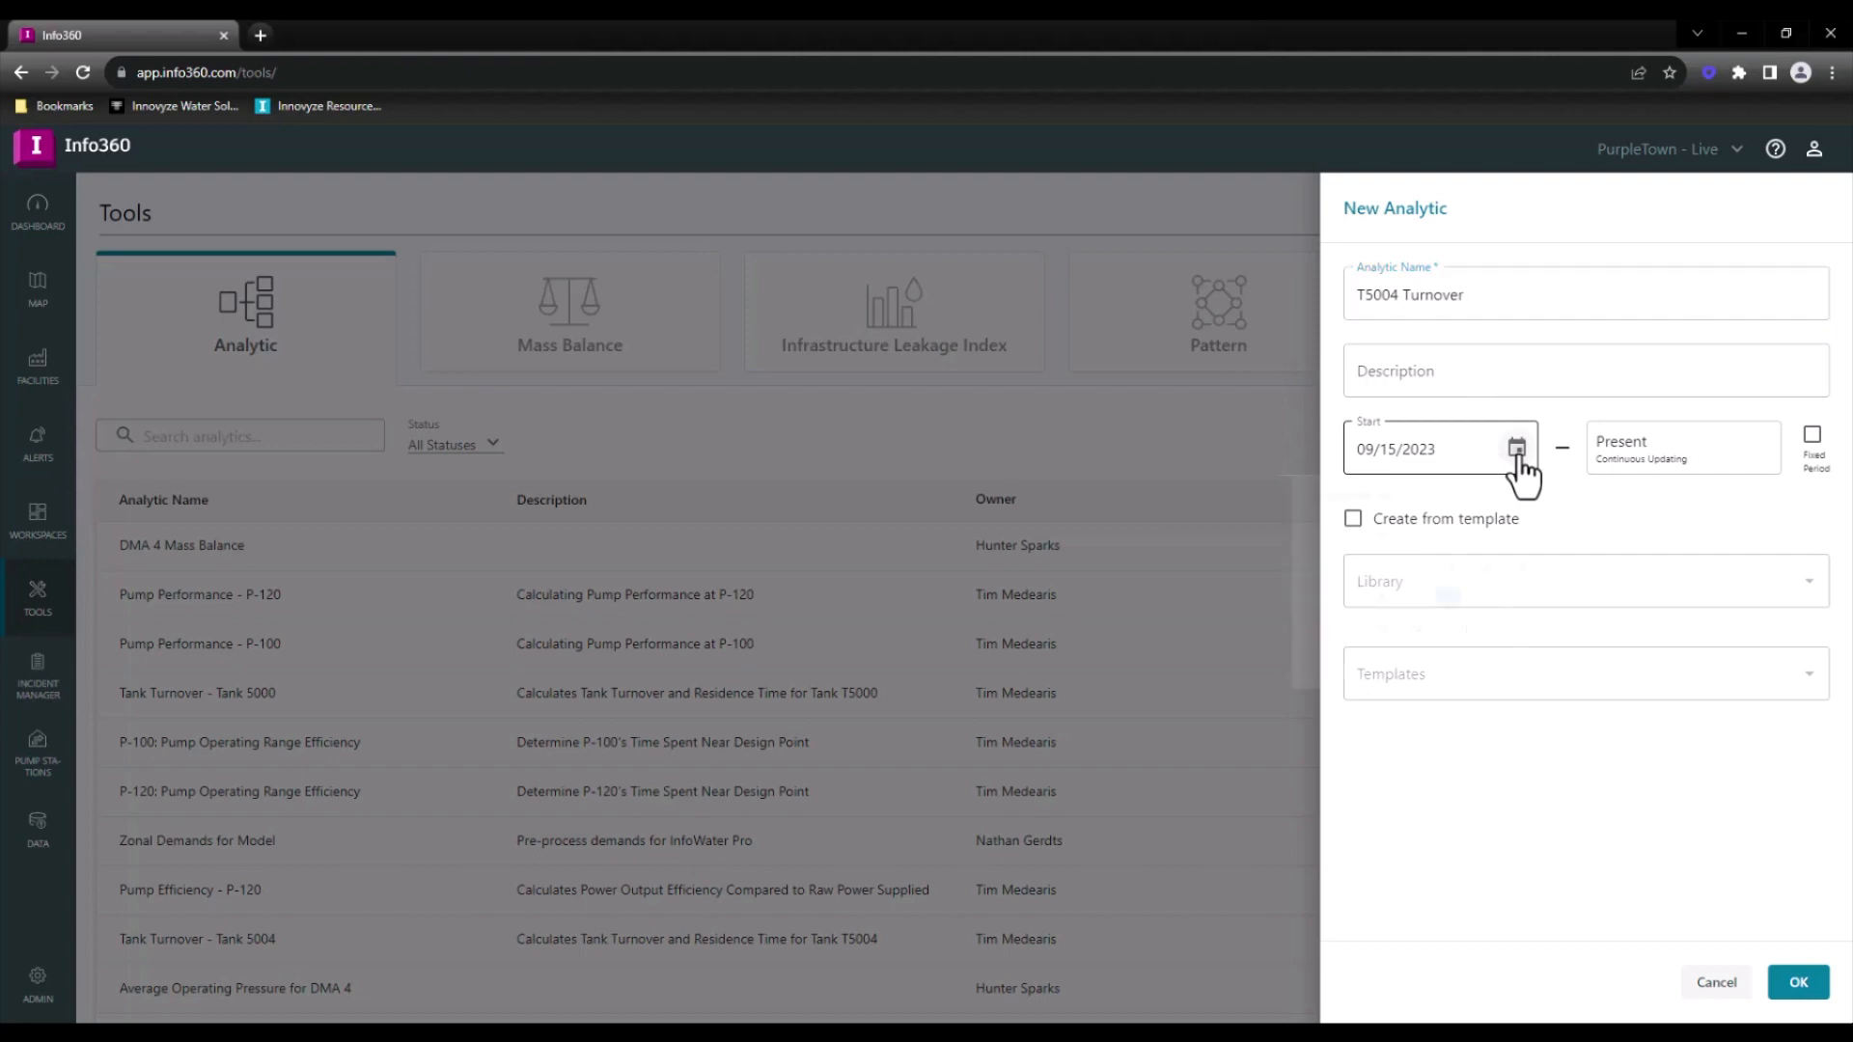
left_click(1491, 507)
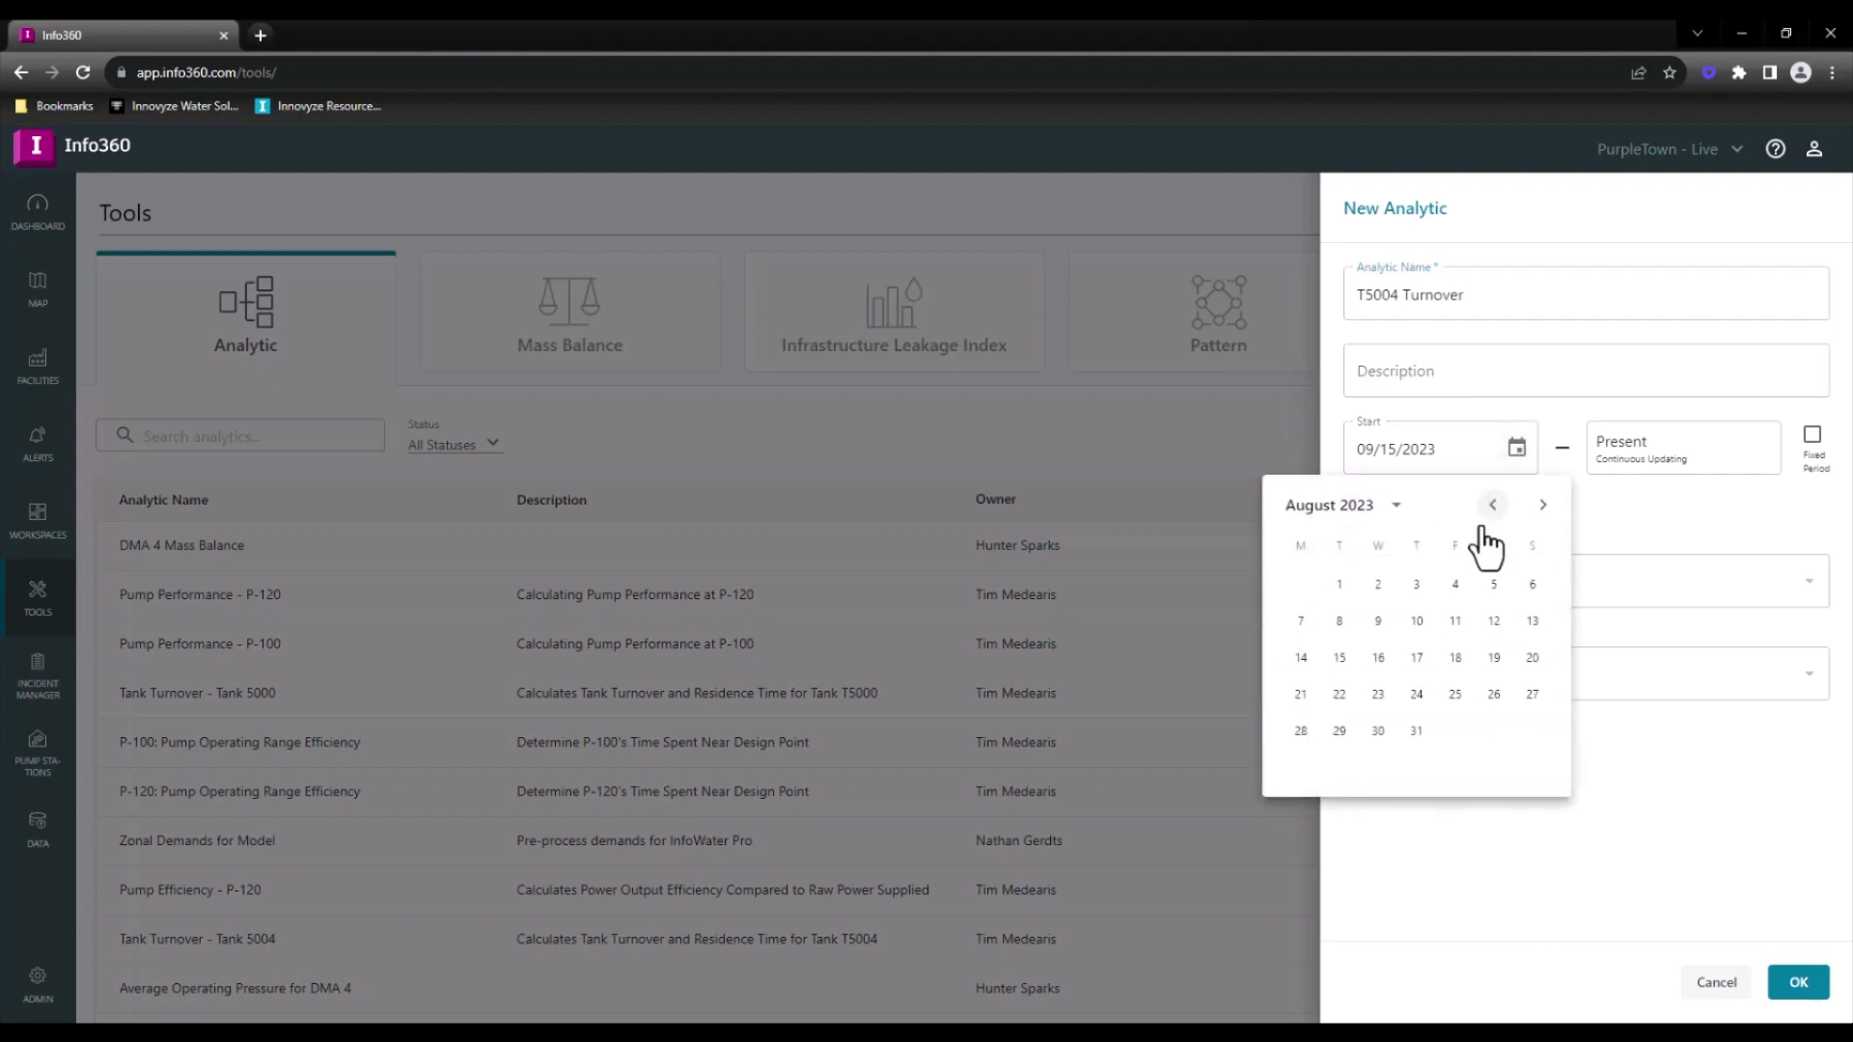
left_click(1339, 586)
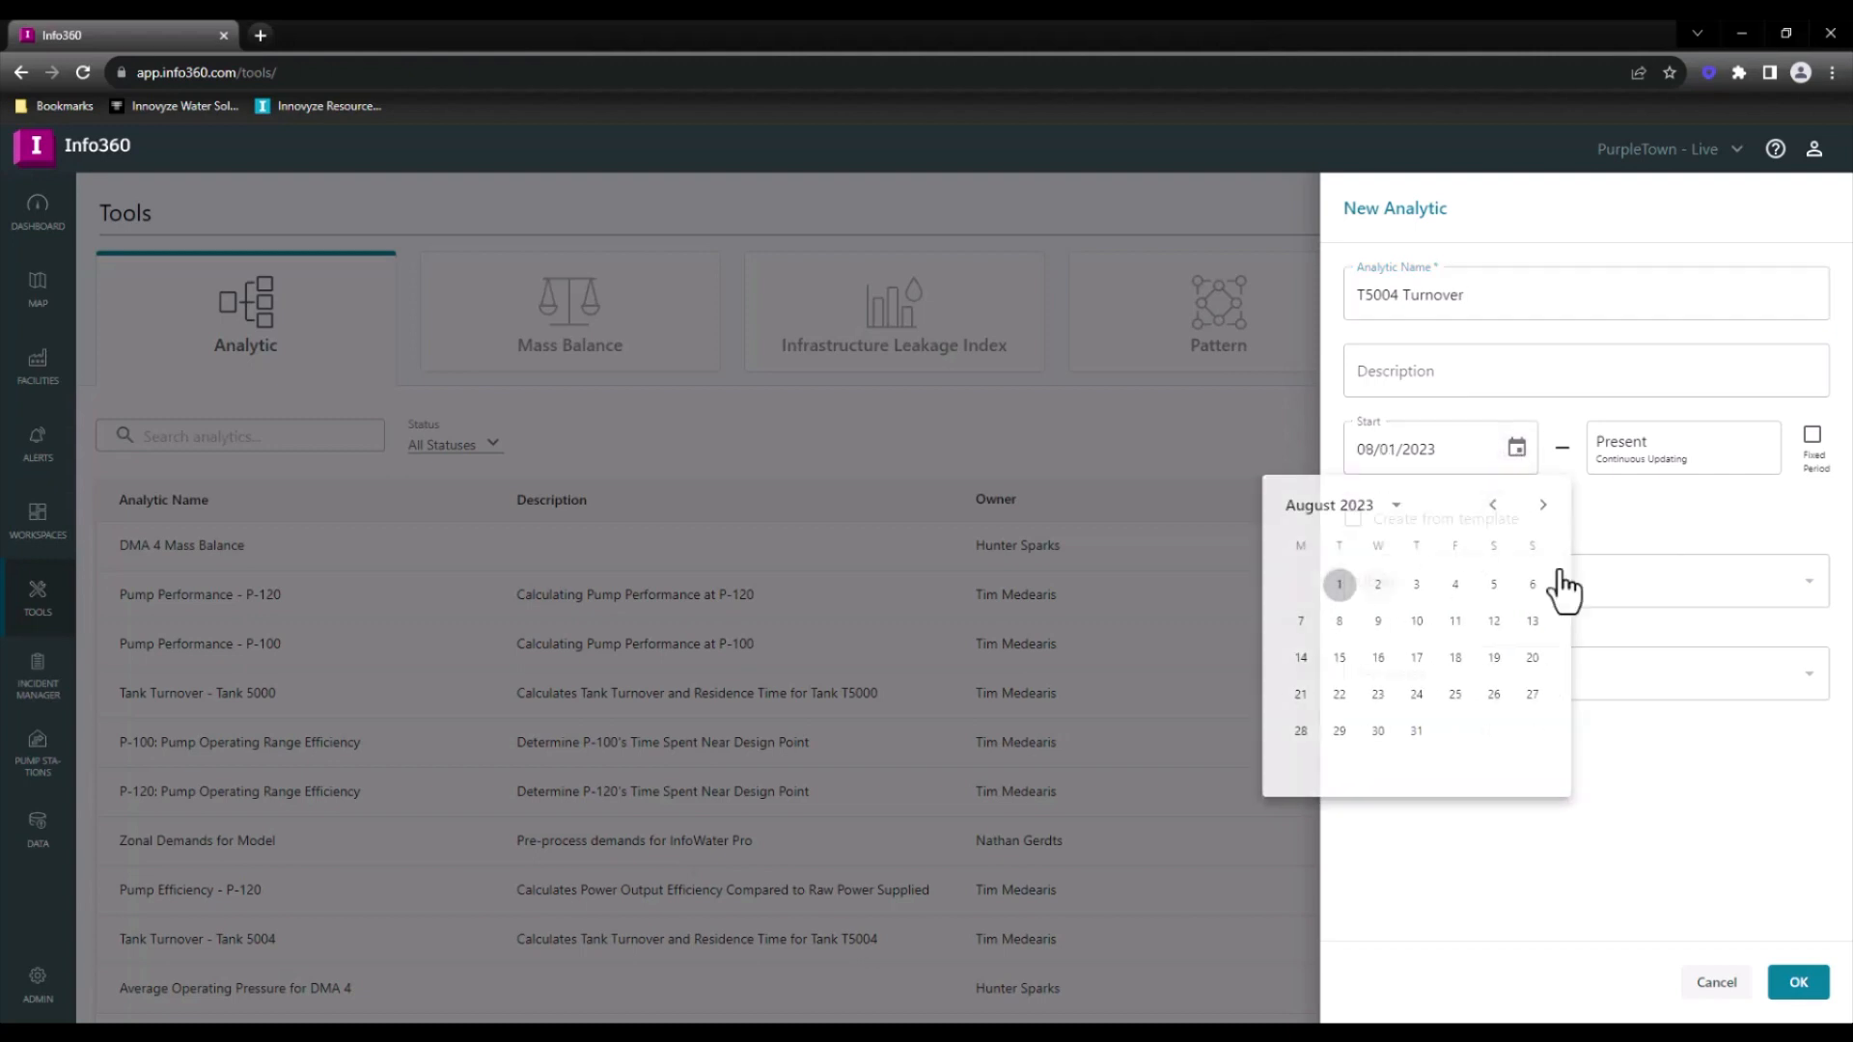
left_click(1811, 436)
left_click(1759, 449)
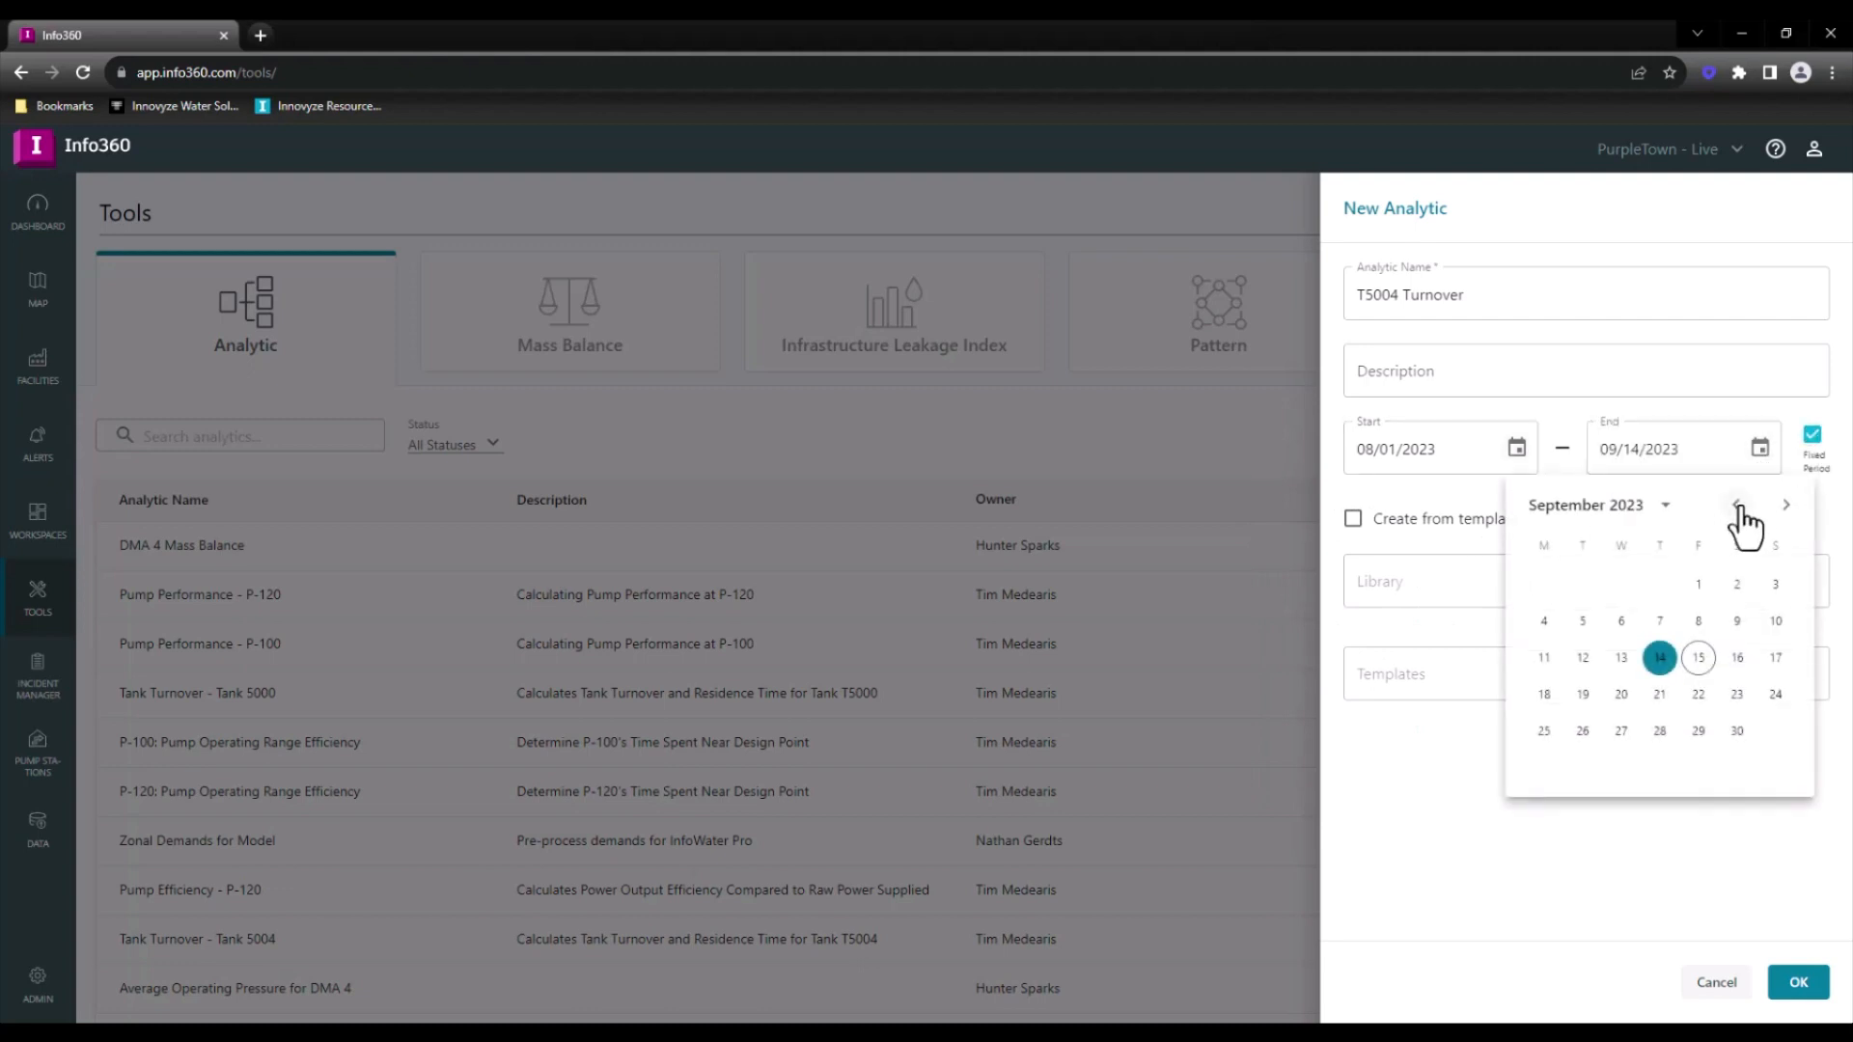
left_click(1739, 505)
left_click(1659, 731)
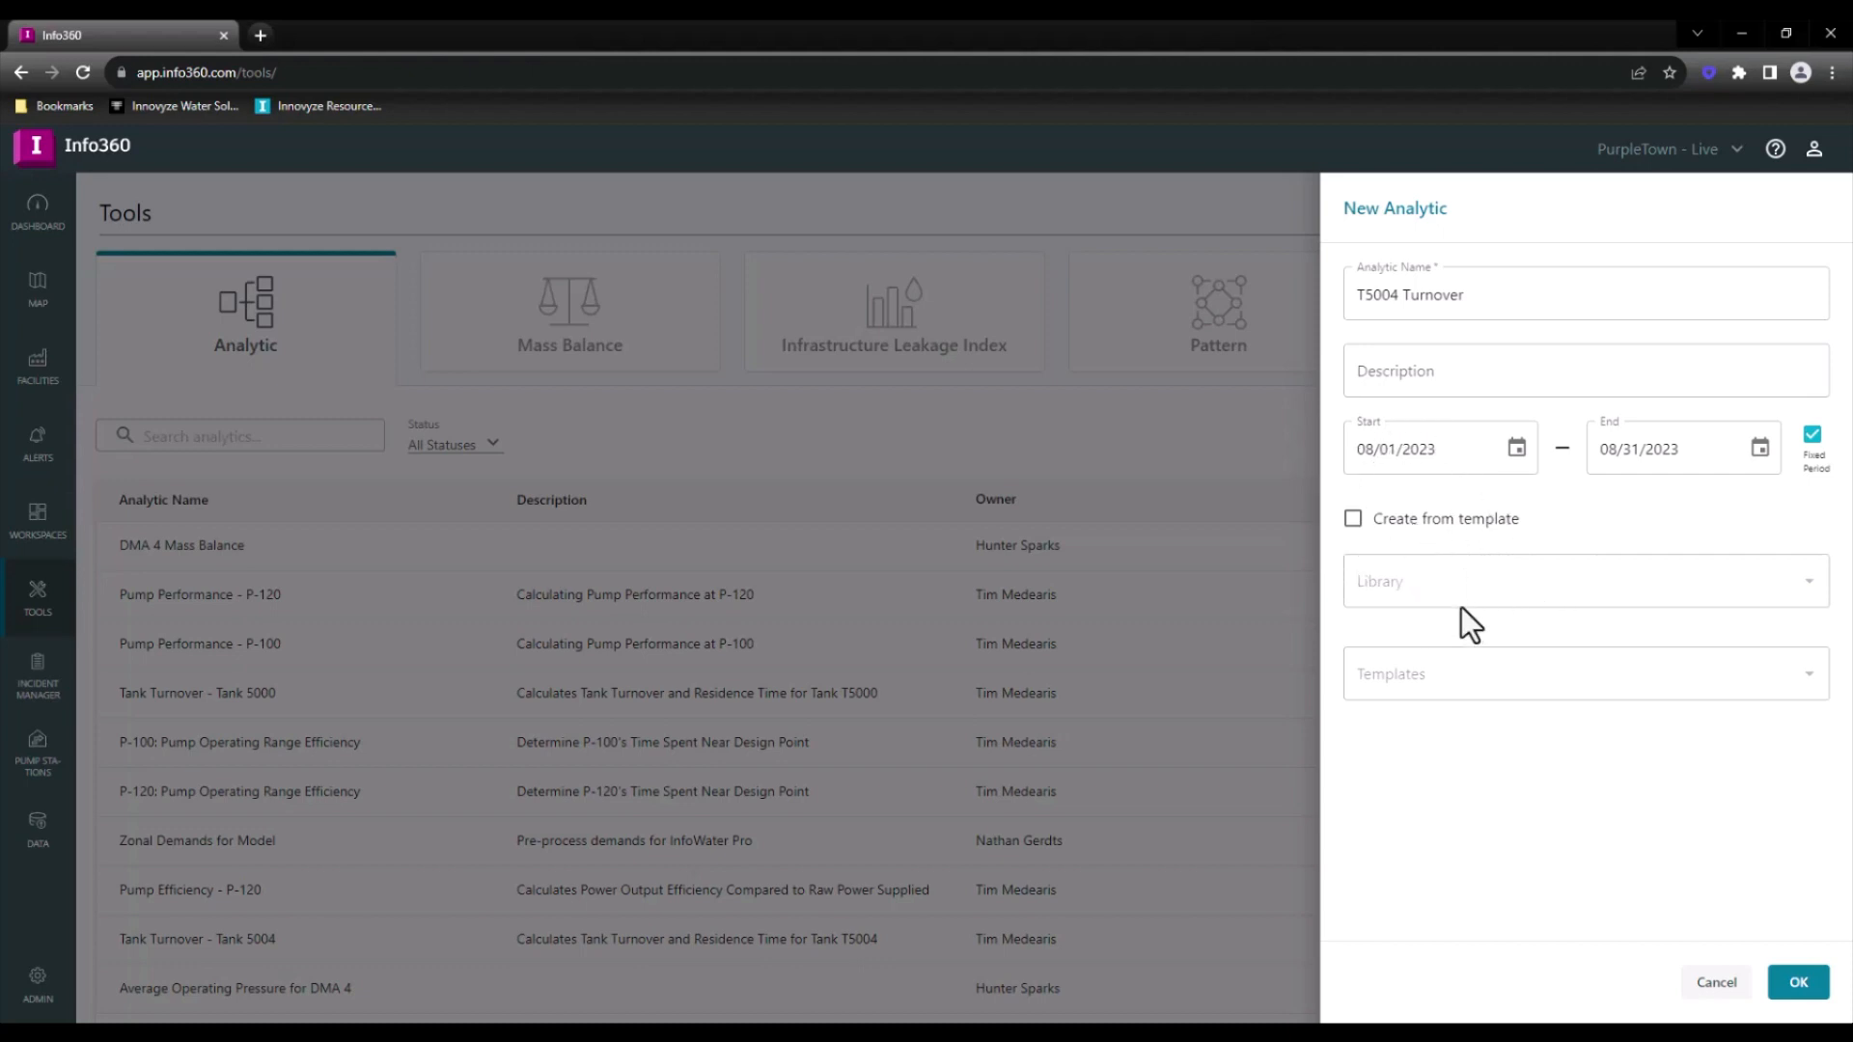
left_click(1798, 981)
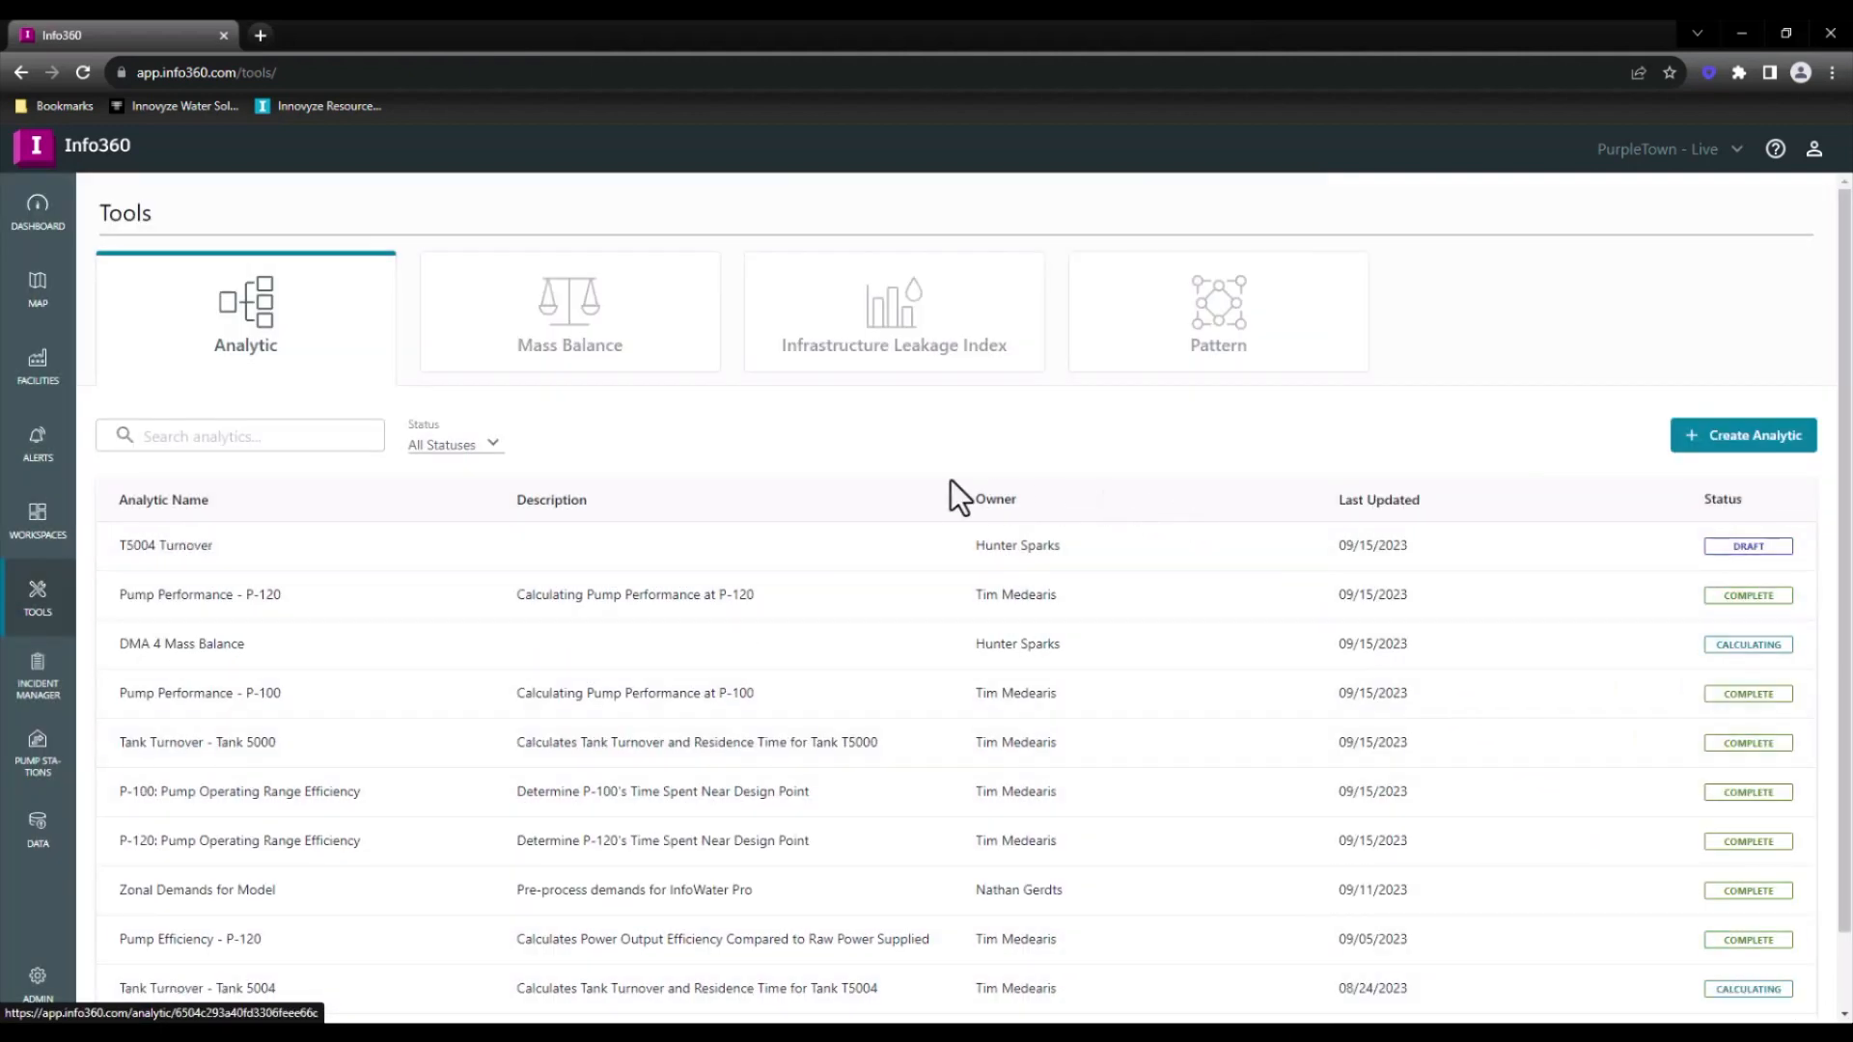
Open the T5004 Turnover analytic and start a new data source named T5004 Flowrate
left_click(823, 558)
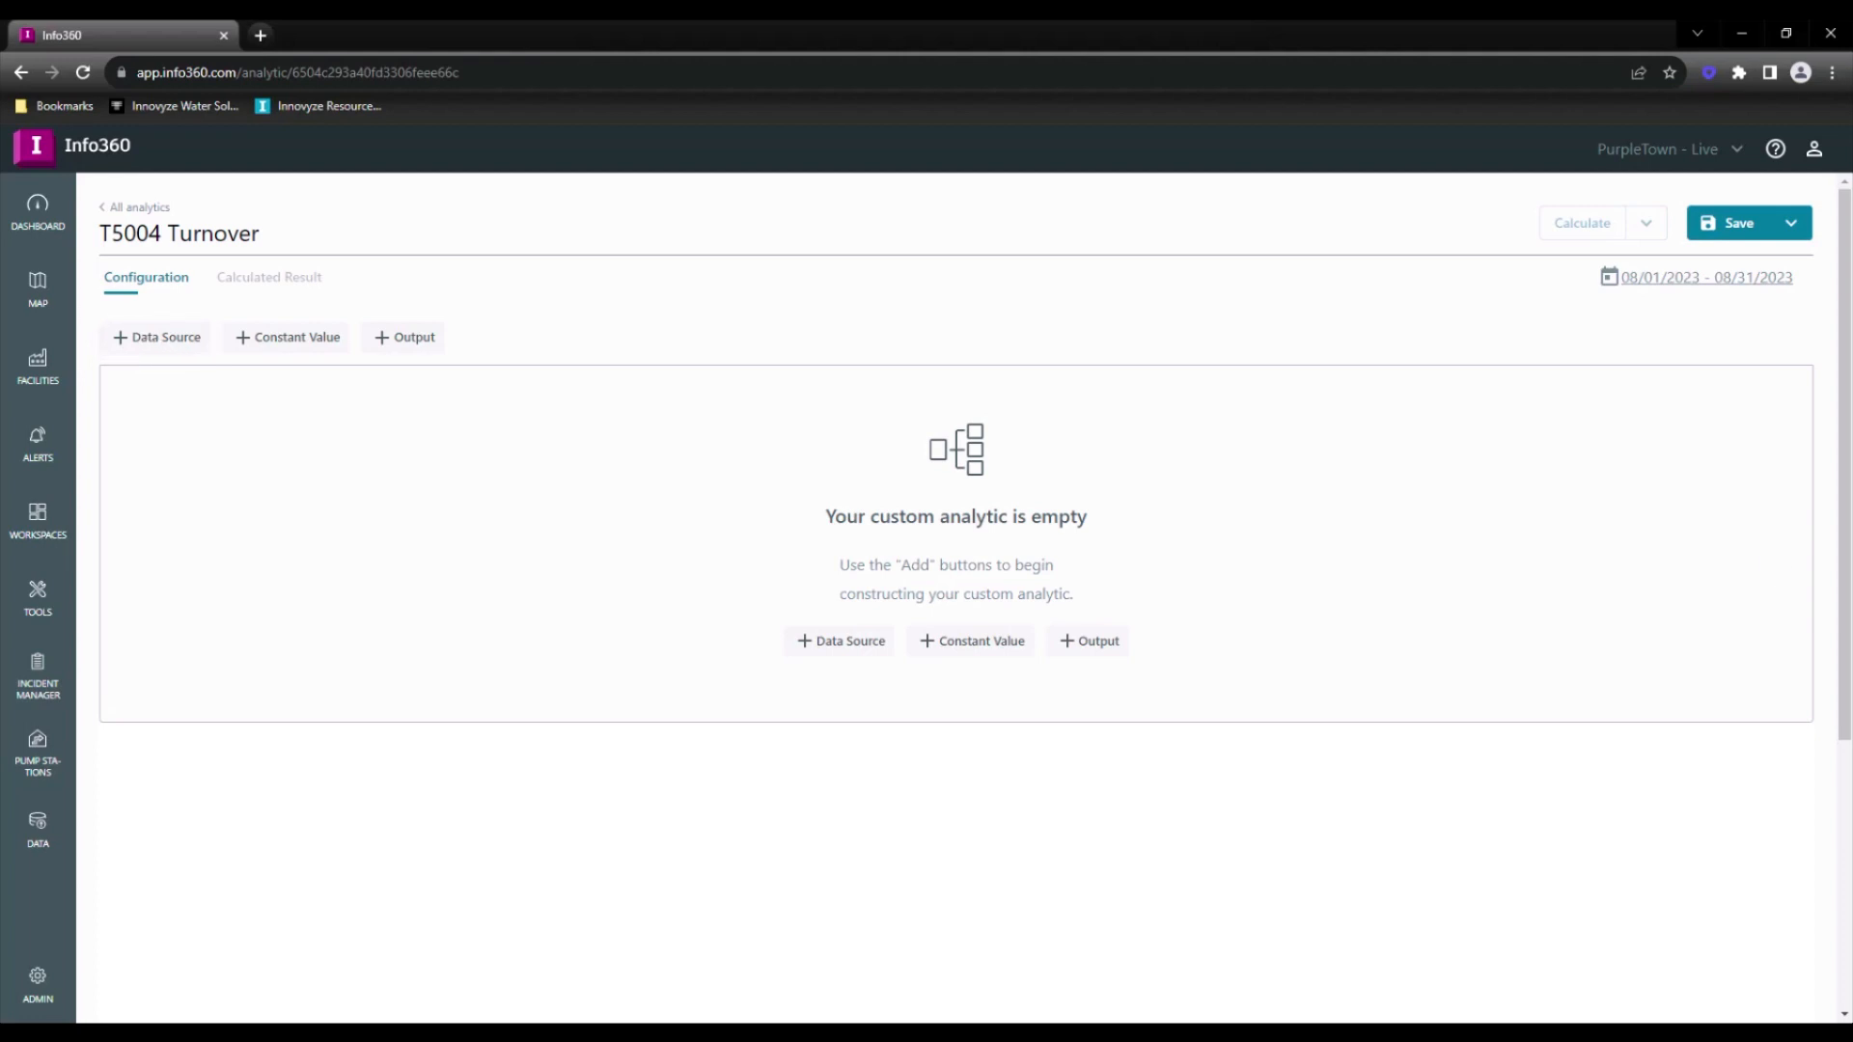
left_click(154, 338)
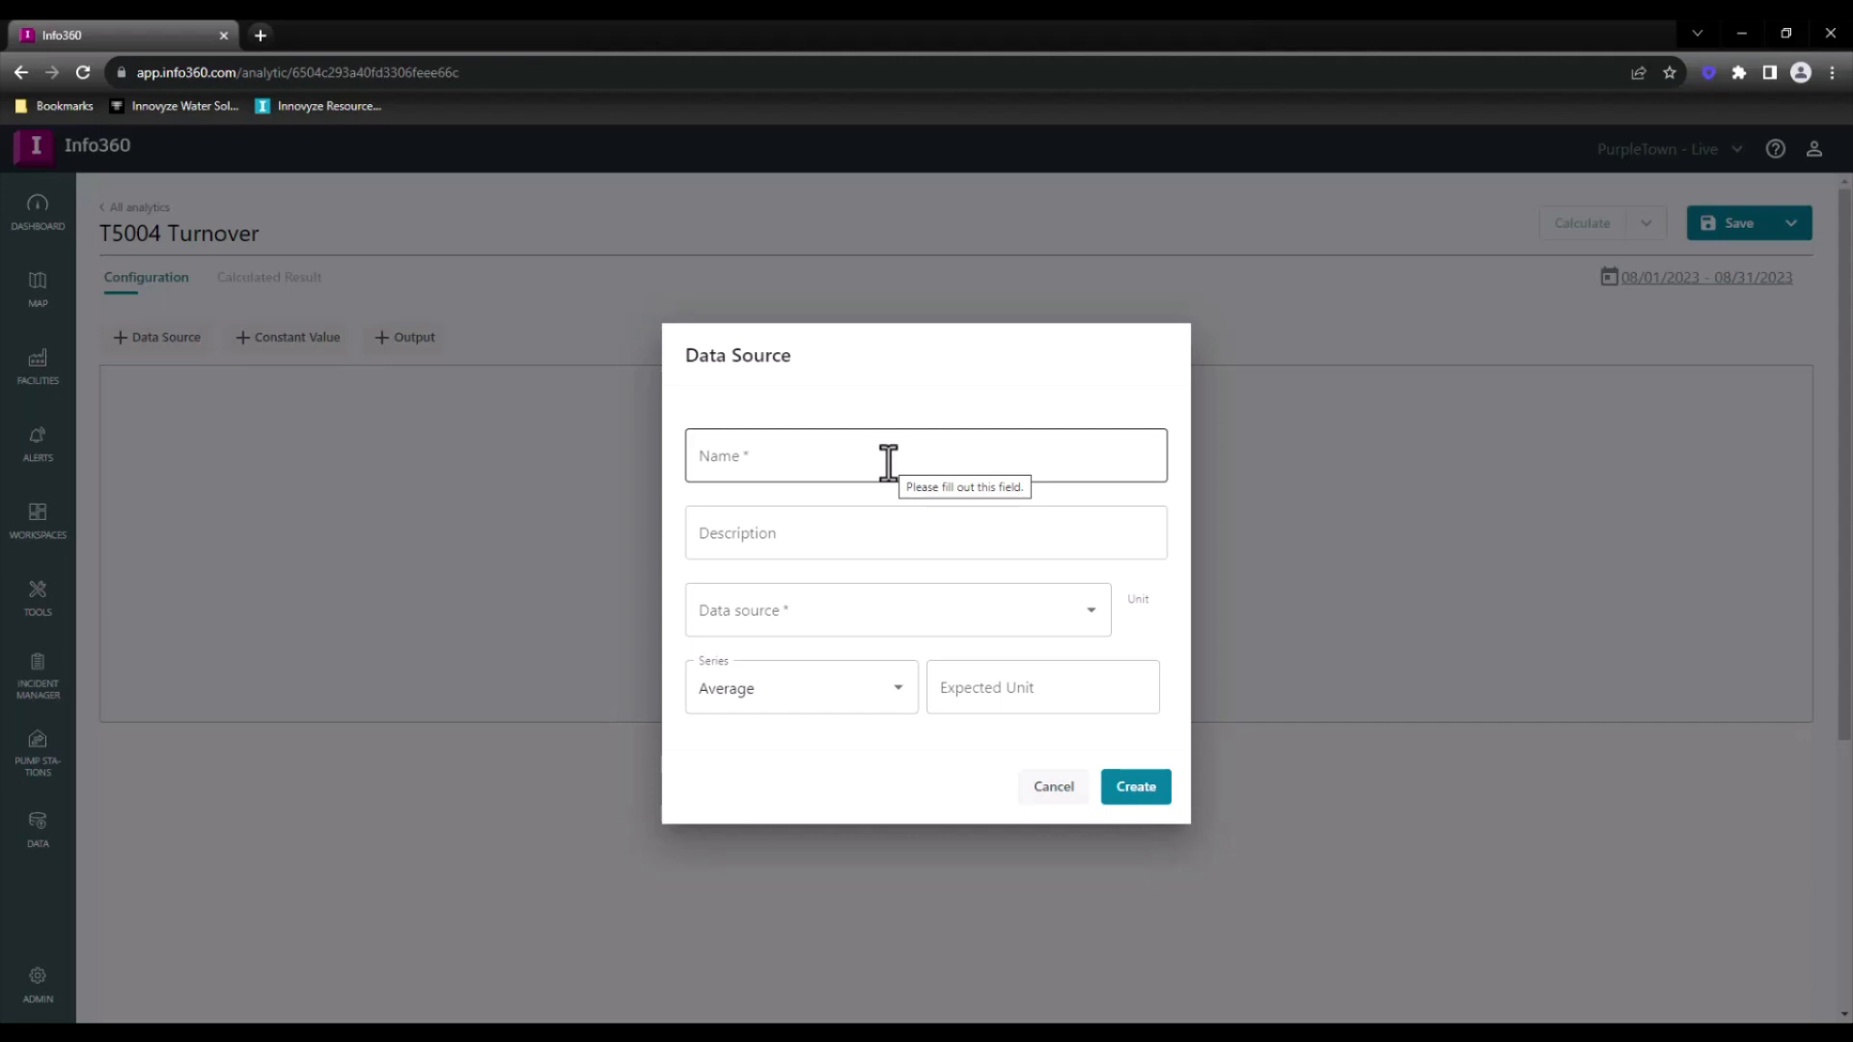
left_click(888, 463)
type("T500")
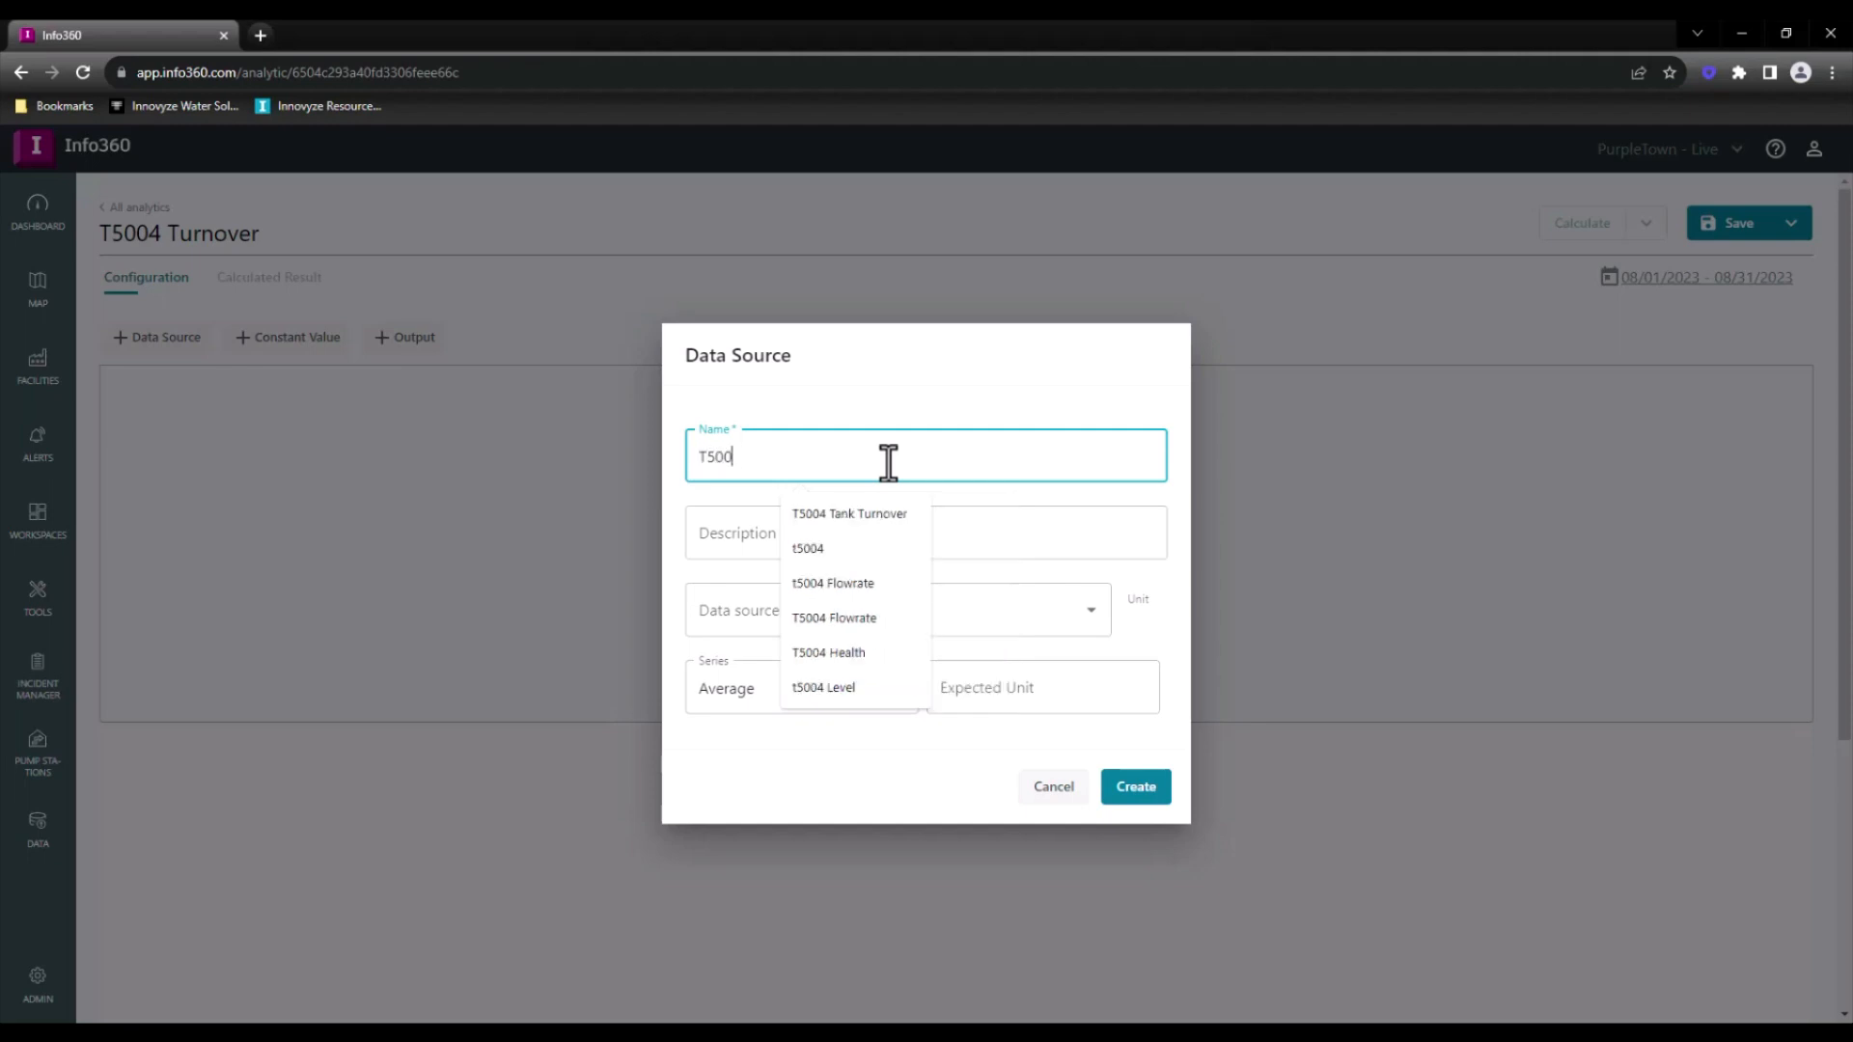
type("4 Flow")
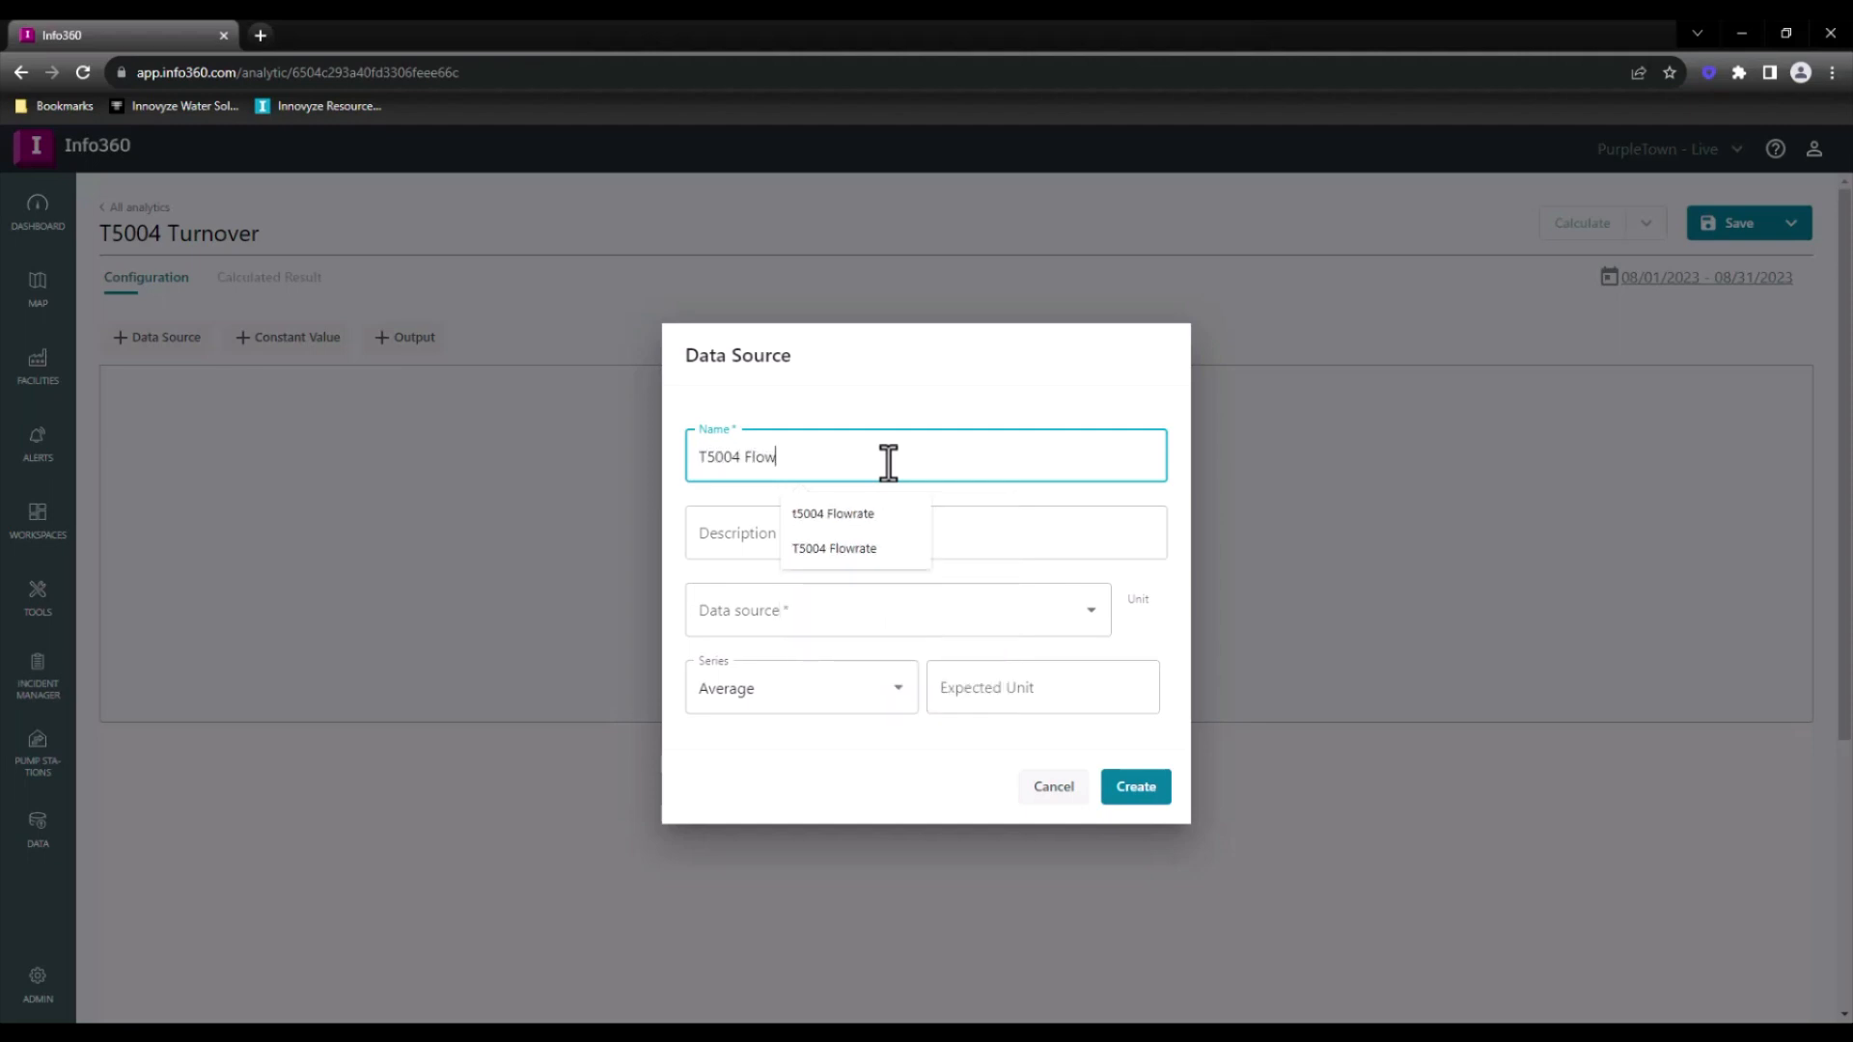
type("rate")
Create the flow rate input from T5004_Flow_Rate_IN, keeping the Average series and entering gpm as the expected unit
left_click(754, 605)
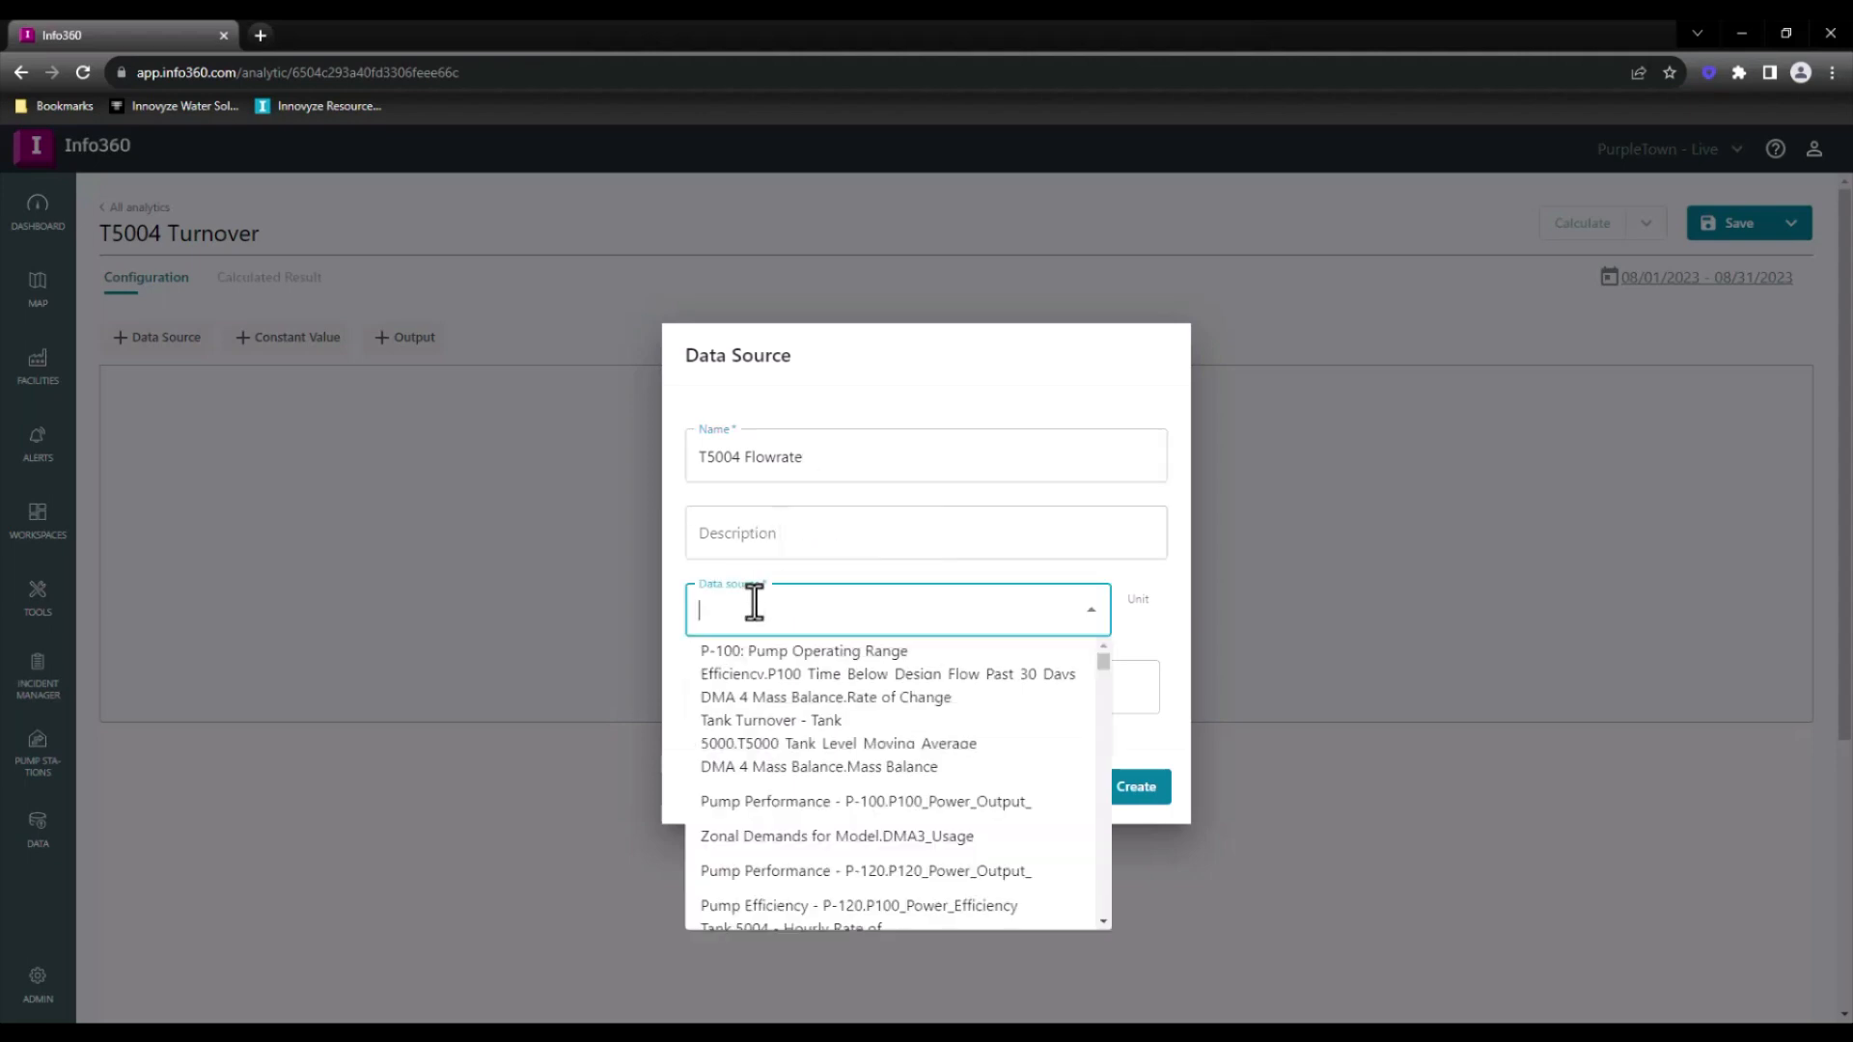
type("t5004")
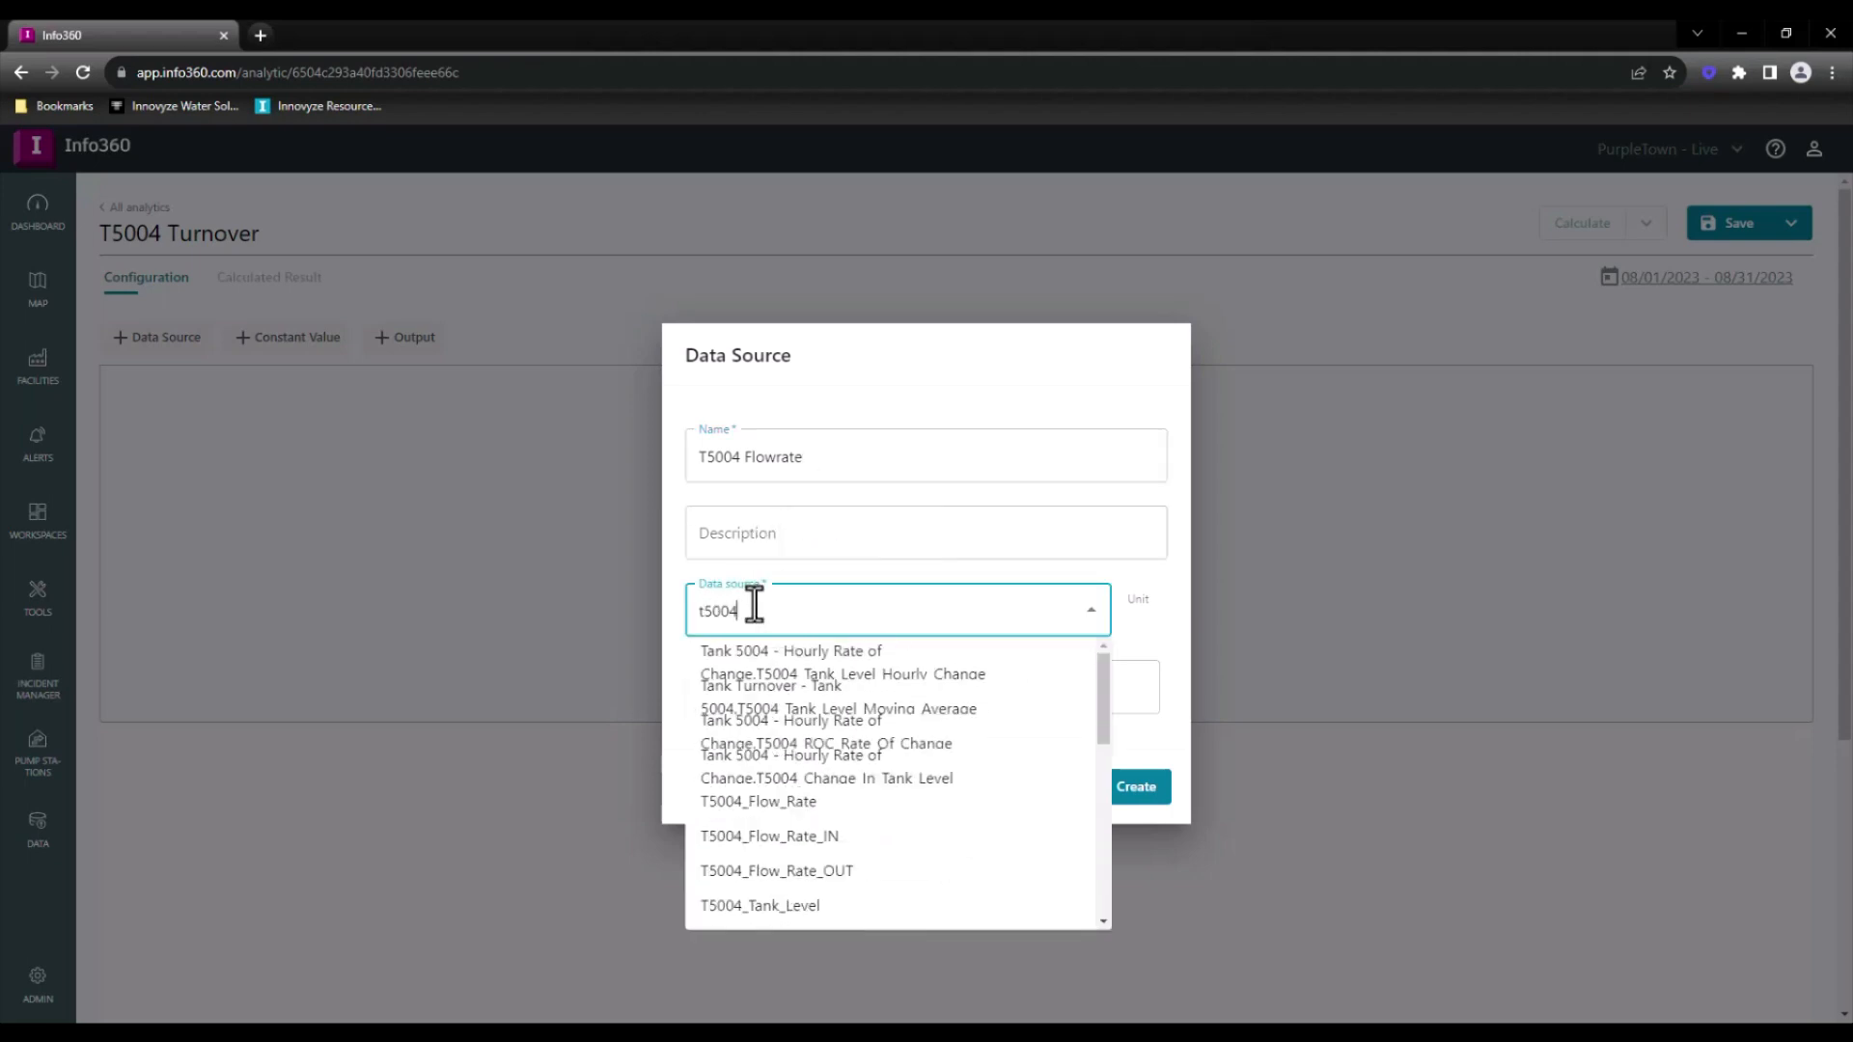
left_click(845, 835)
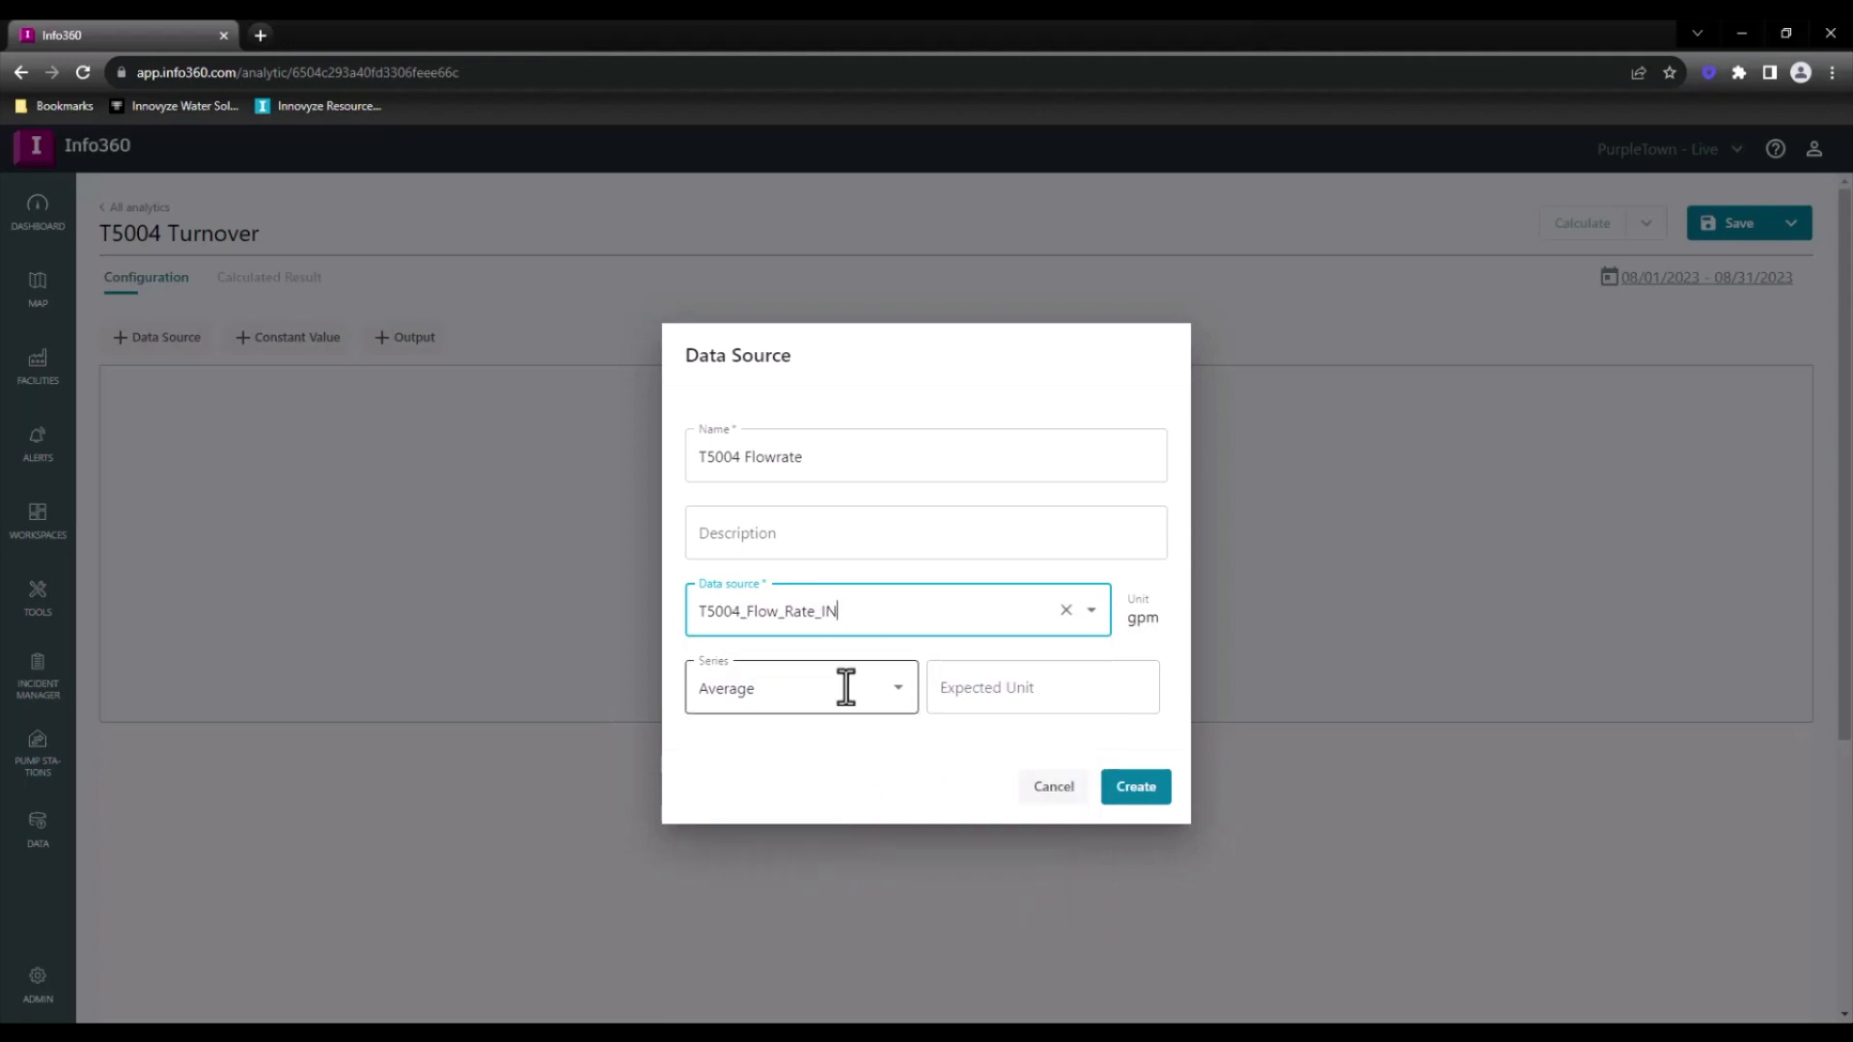
left_click(845, 687)
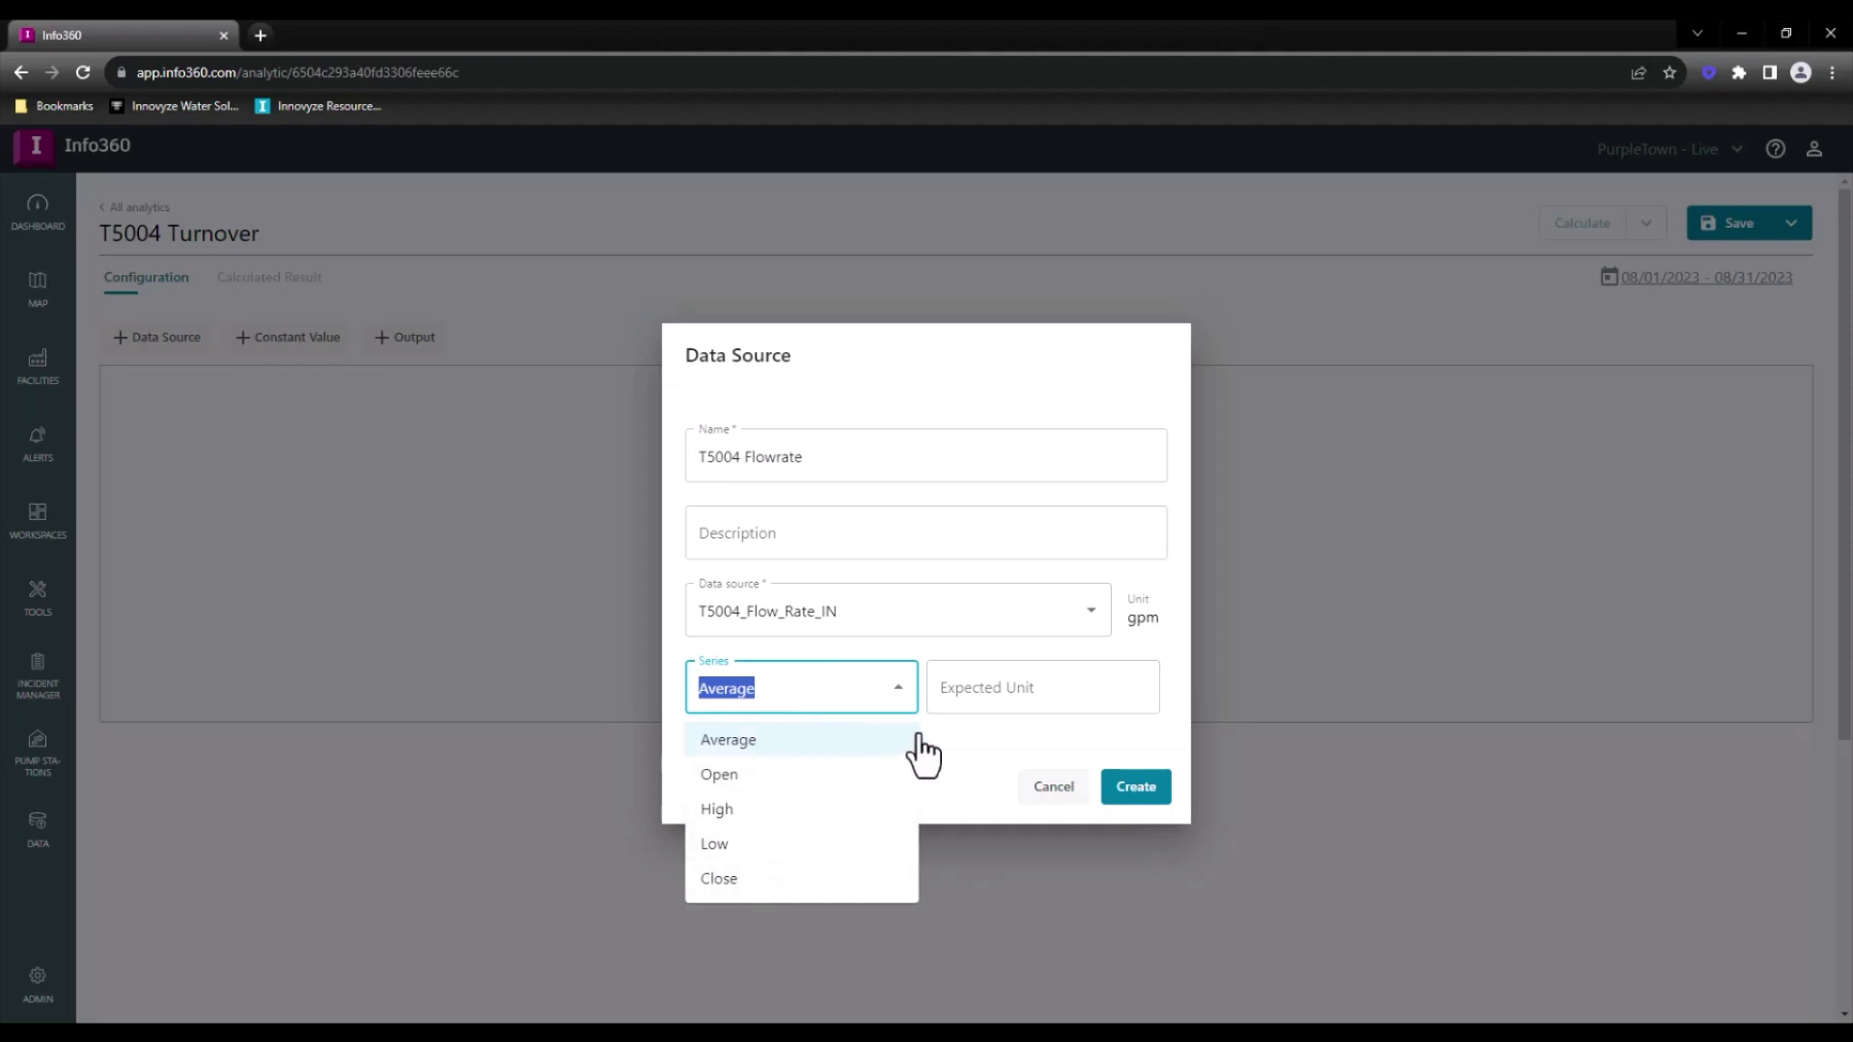
left_click(993, 687)
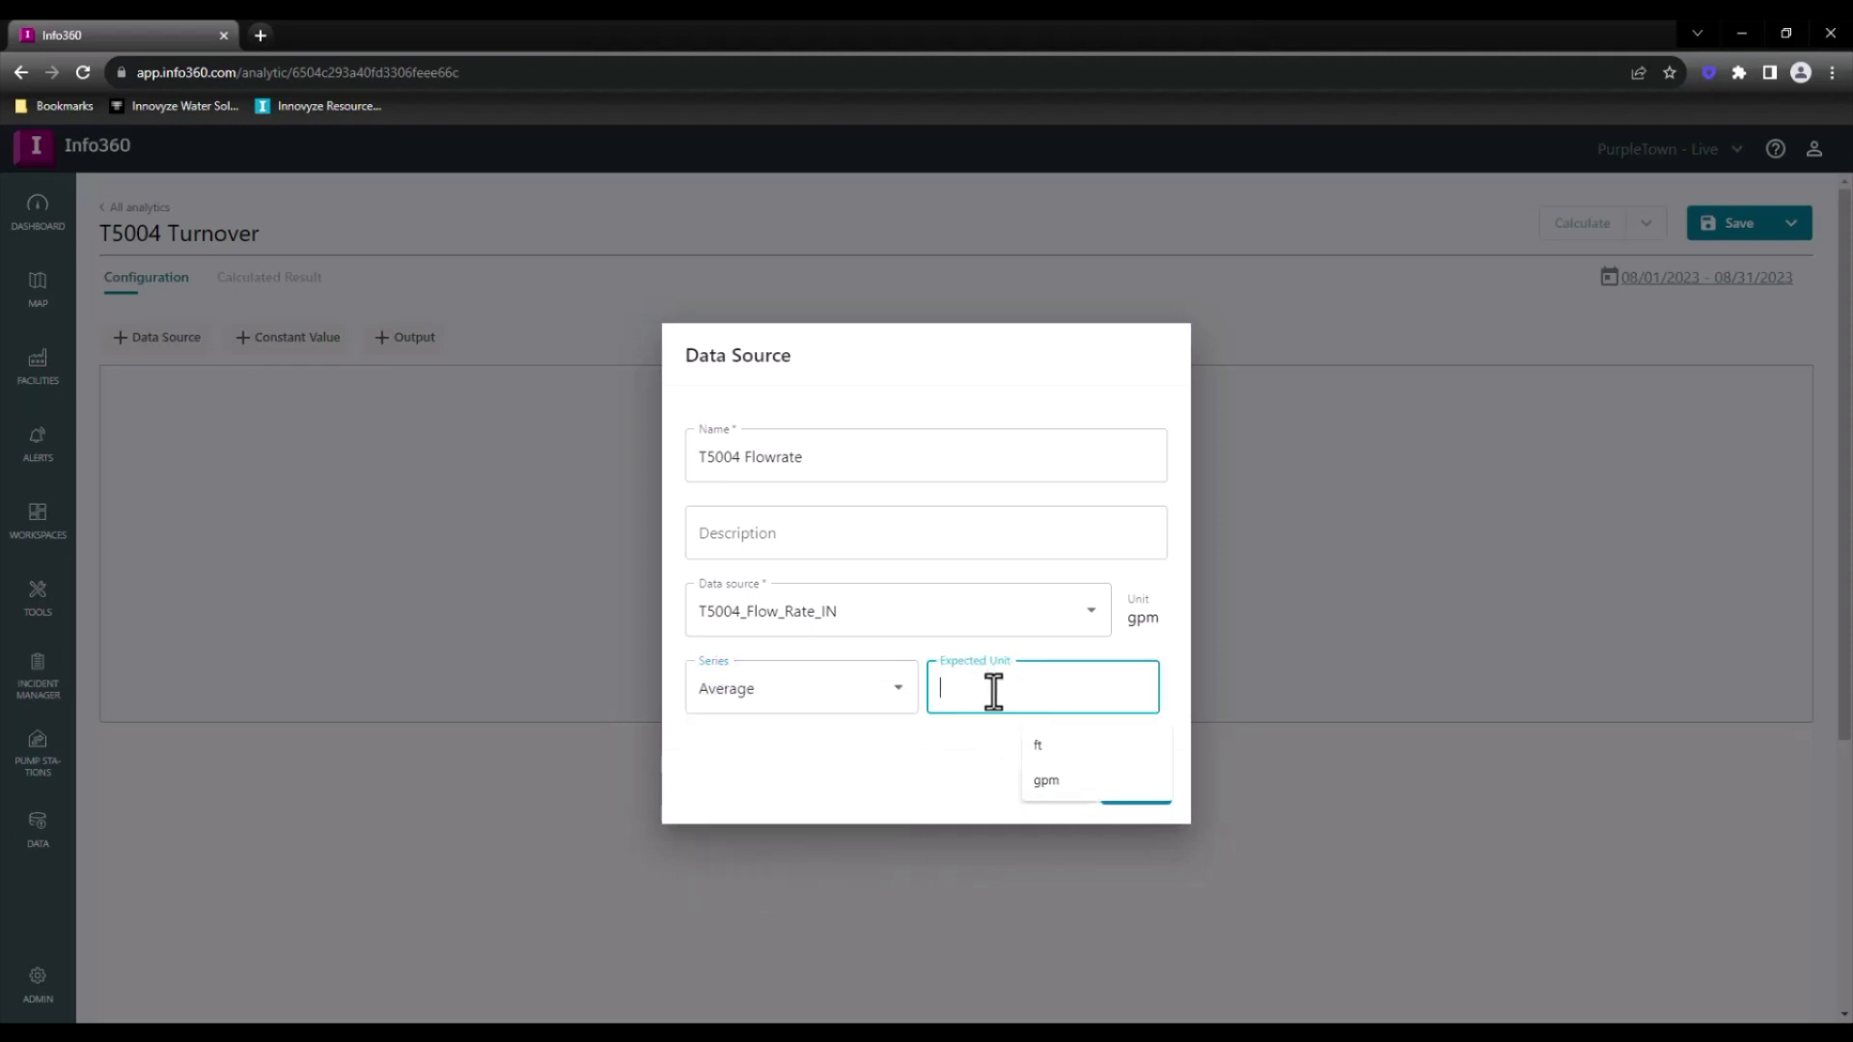
type("gpm")
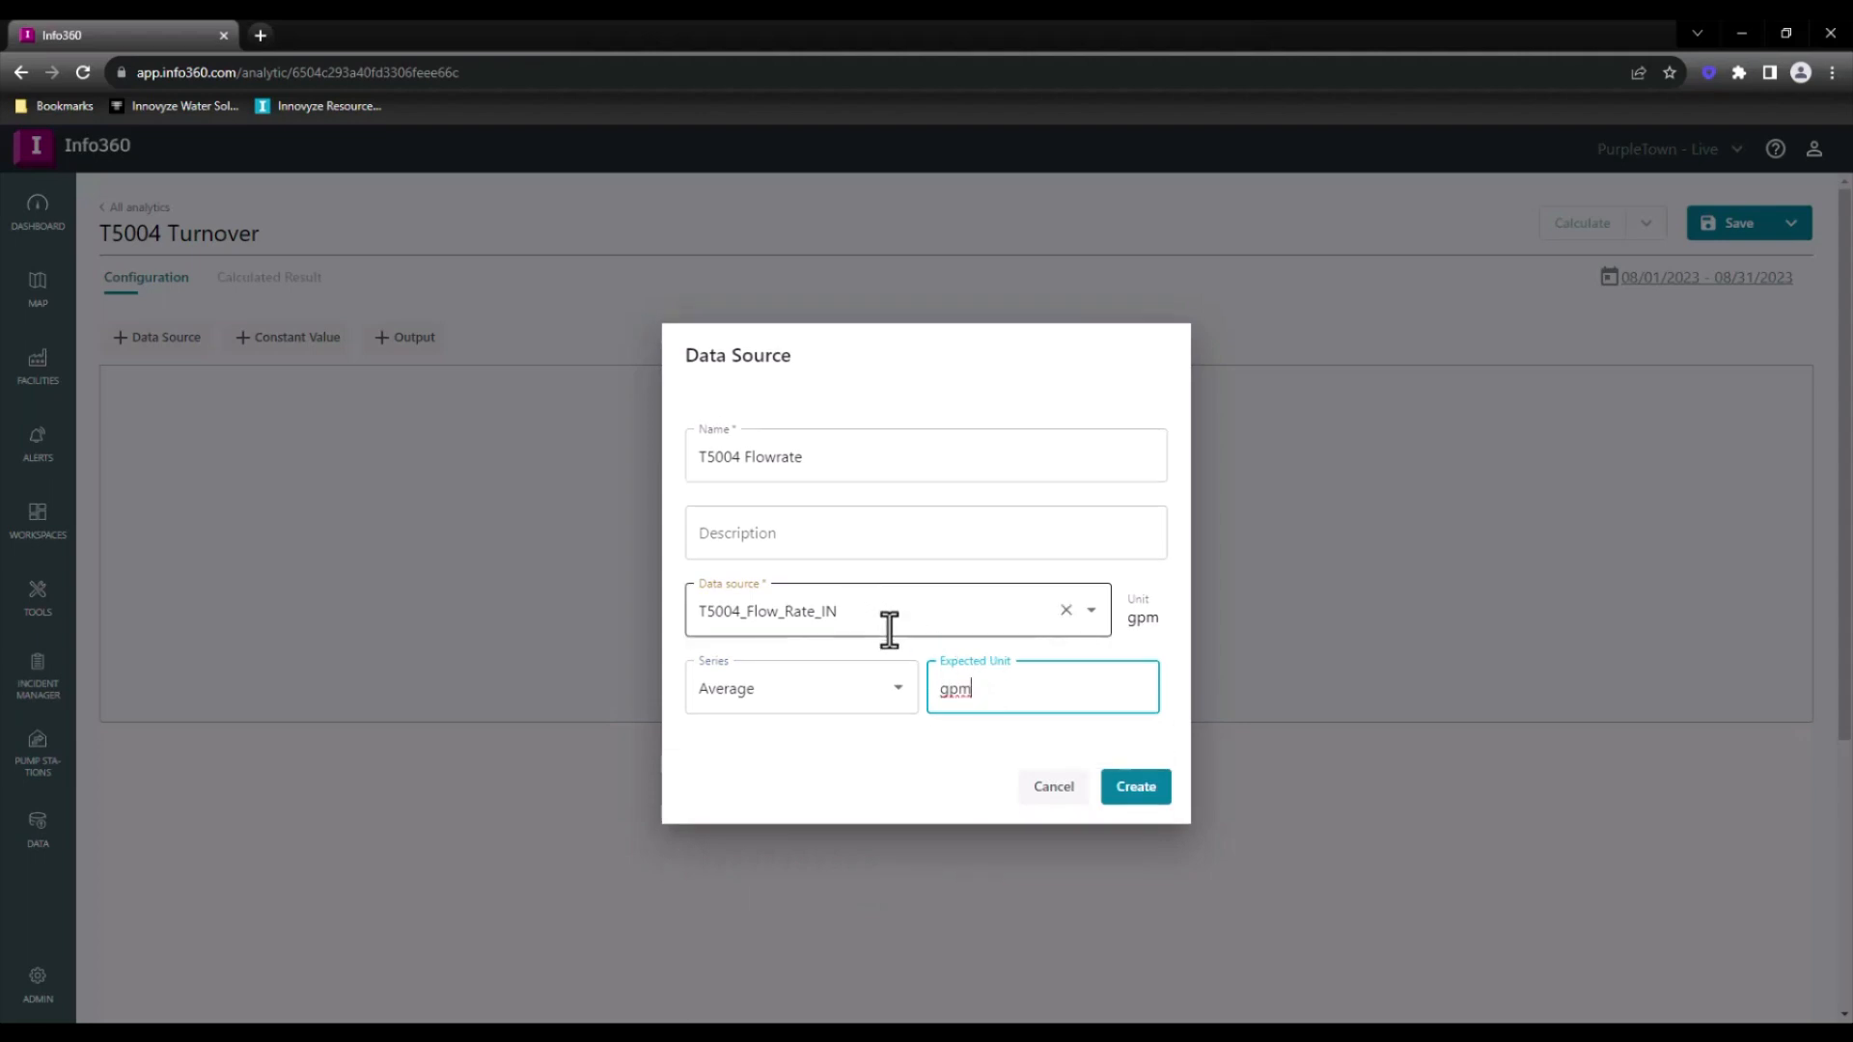
left_click(1151, 793)
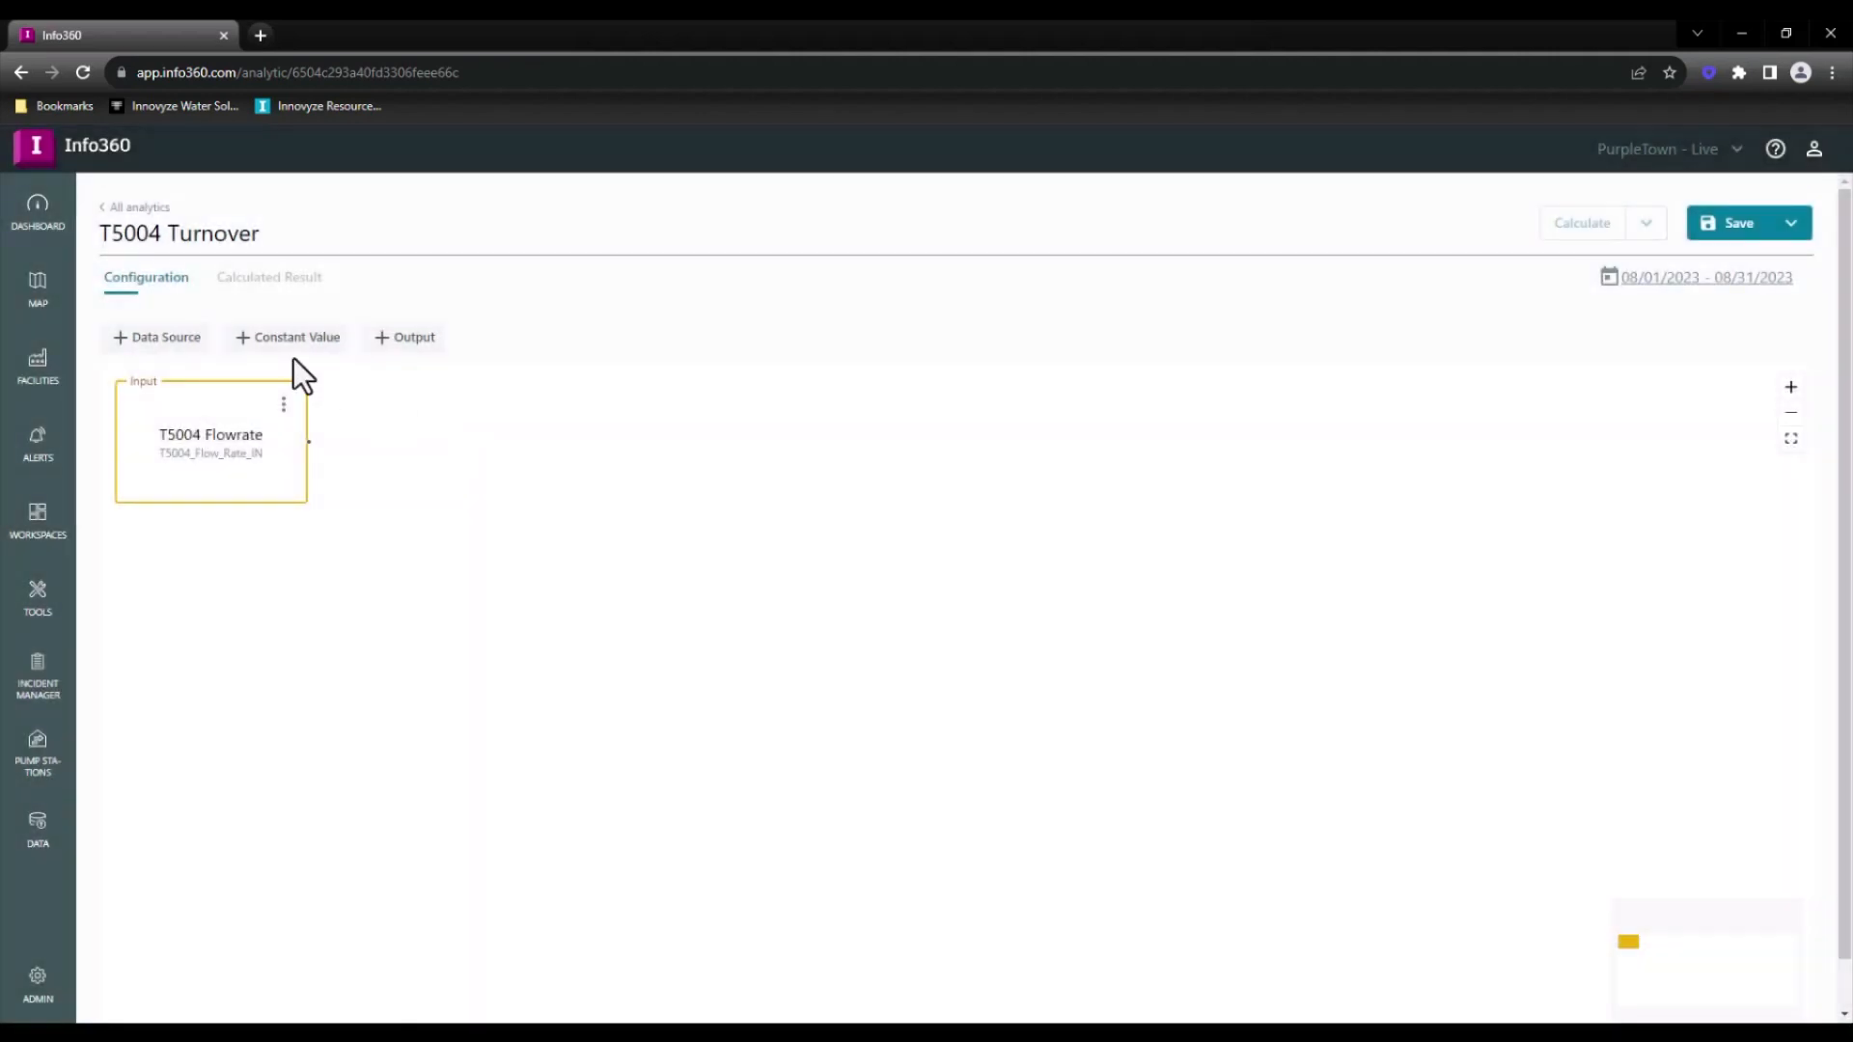
Start a second data source named T5004 Level
left_click(164, 338)
left_click(836, 461)
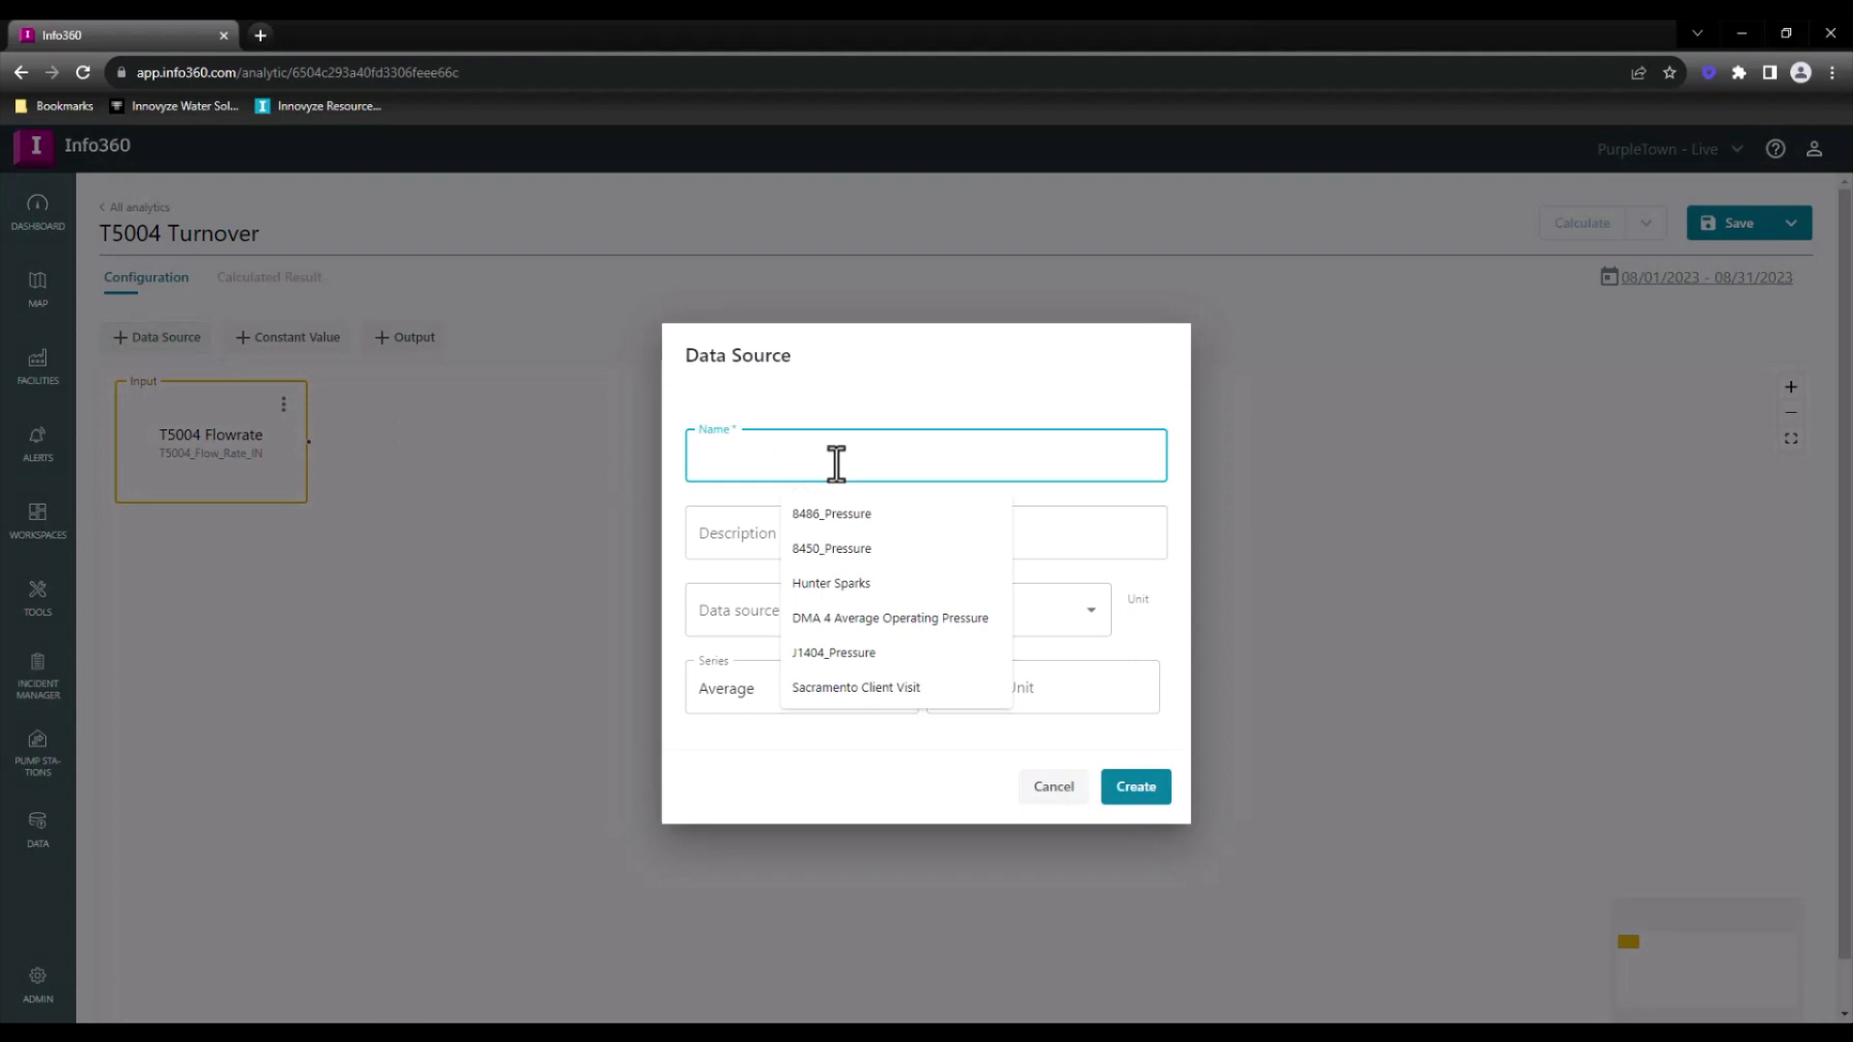
type("t5004")
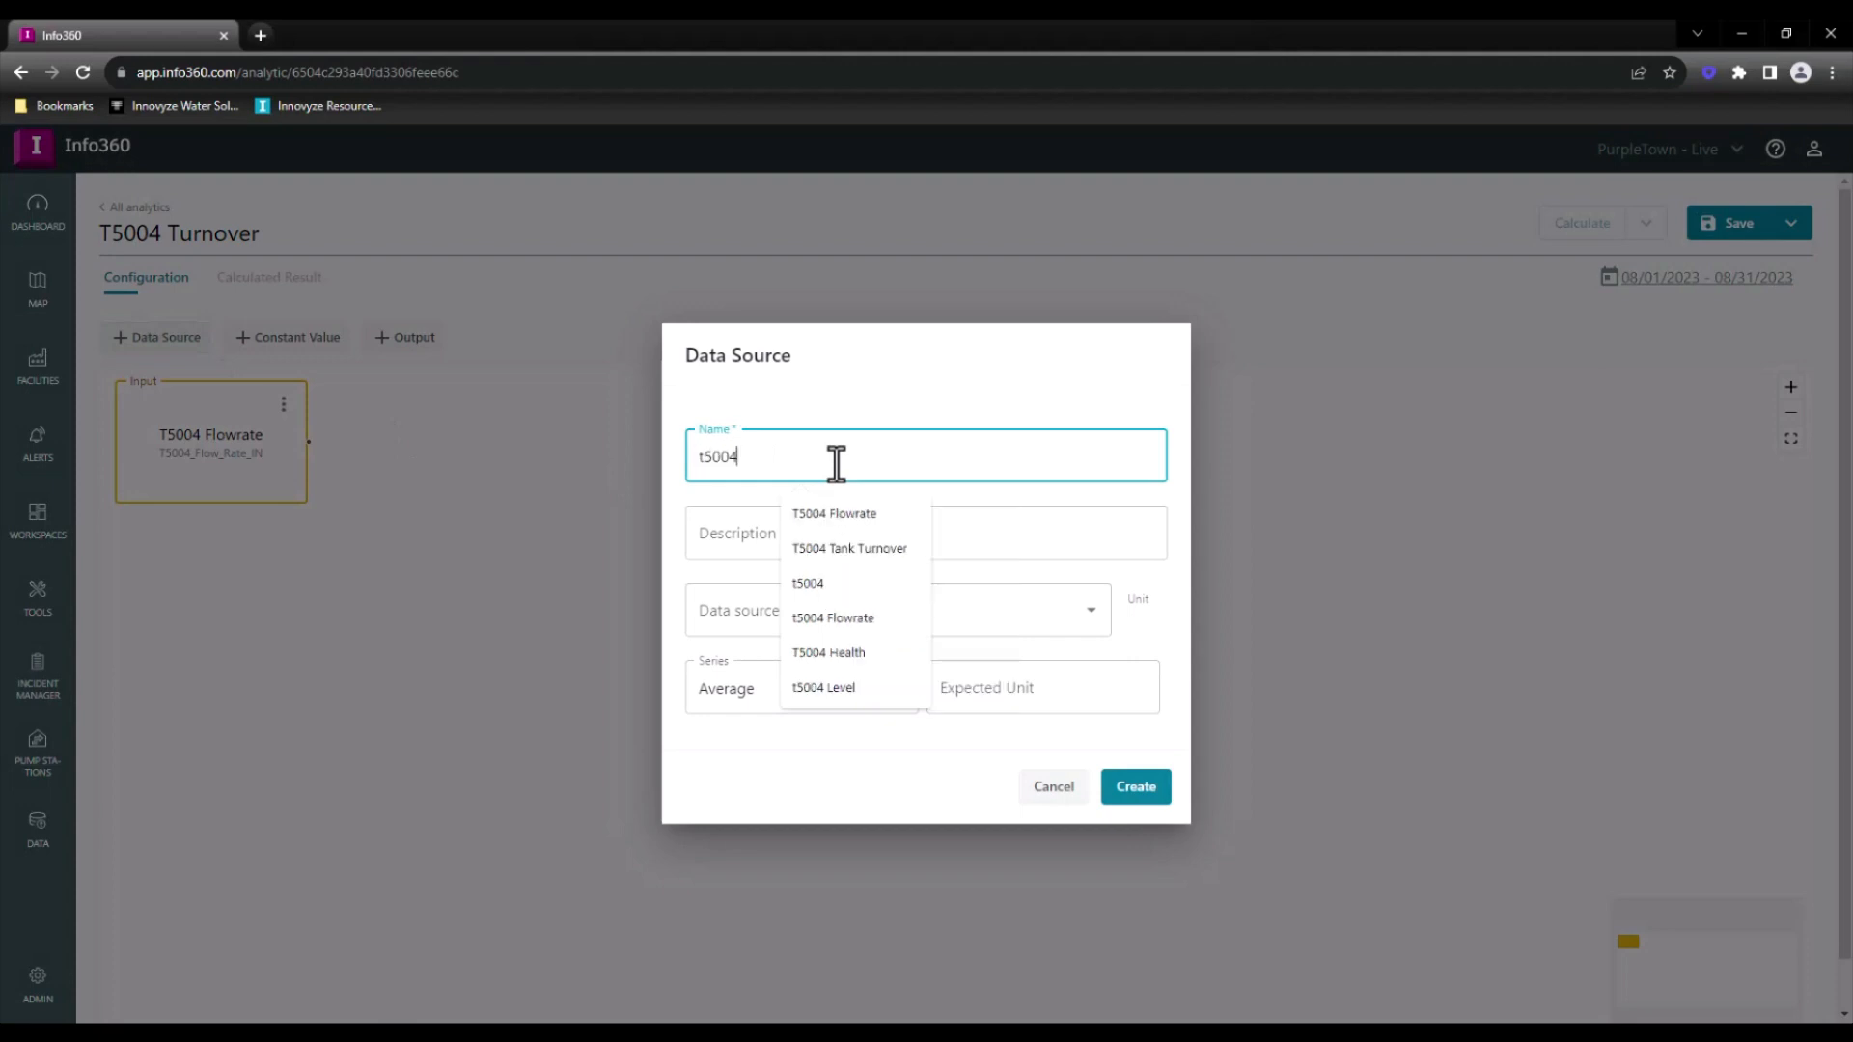
type(" Level")
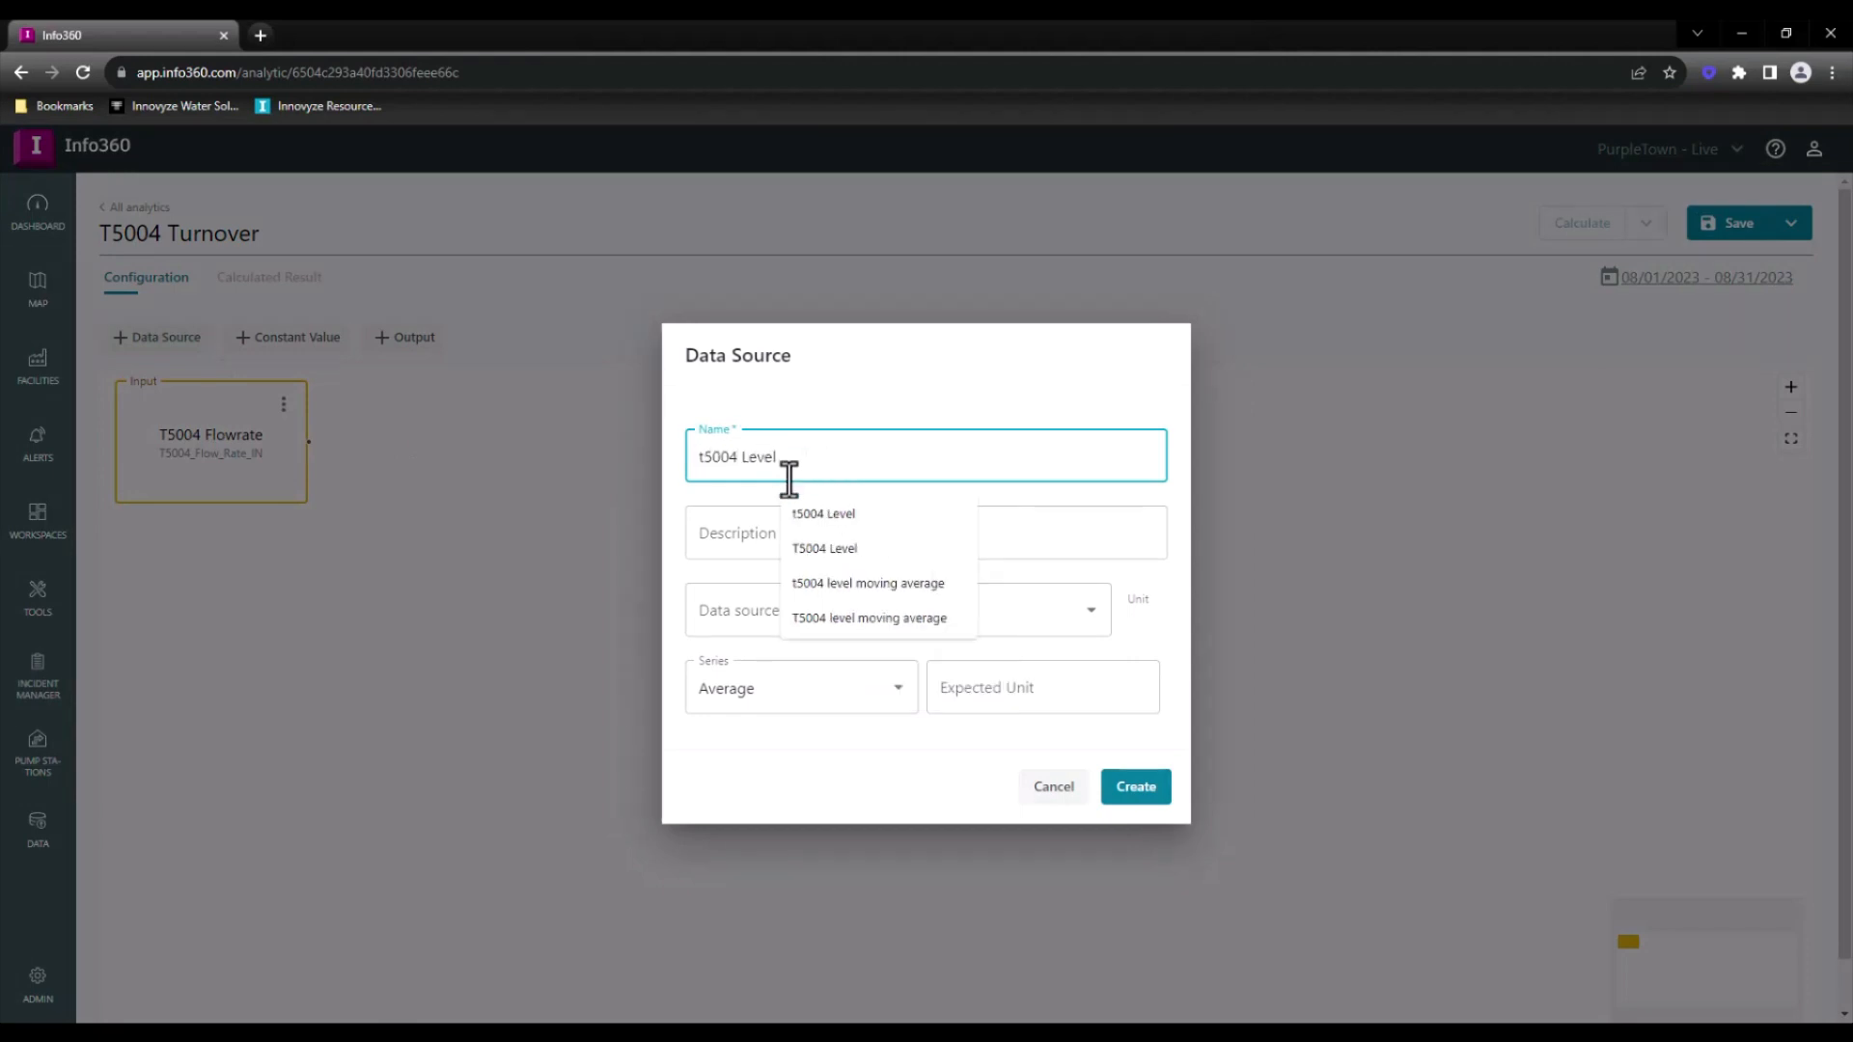
left_click_drag(703, 461, 691, 468)
type("T")
Create the level input from T5004_Tank_Level with expected unit ft, and place its node directly below the T5004 Flowrate node
left_click(804, 605)
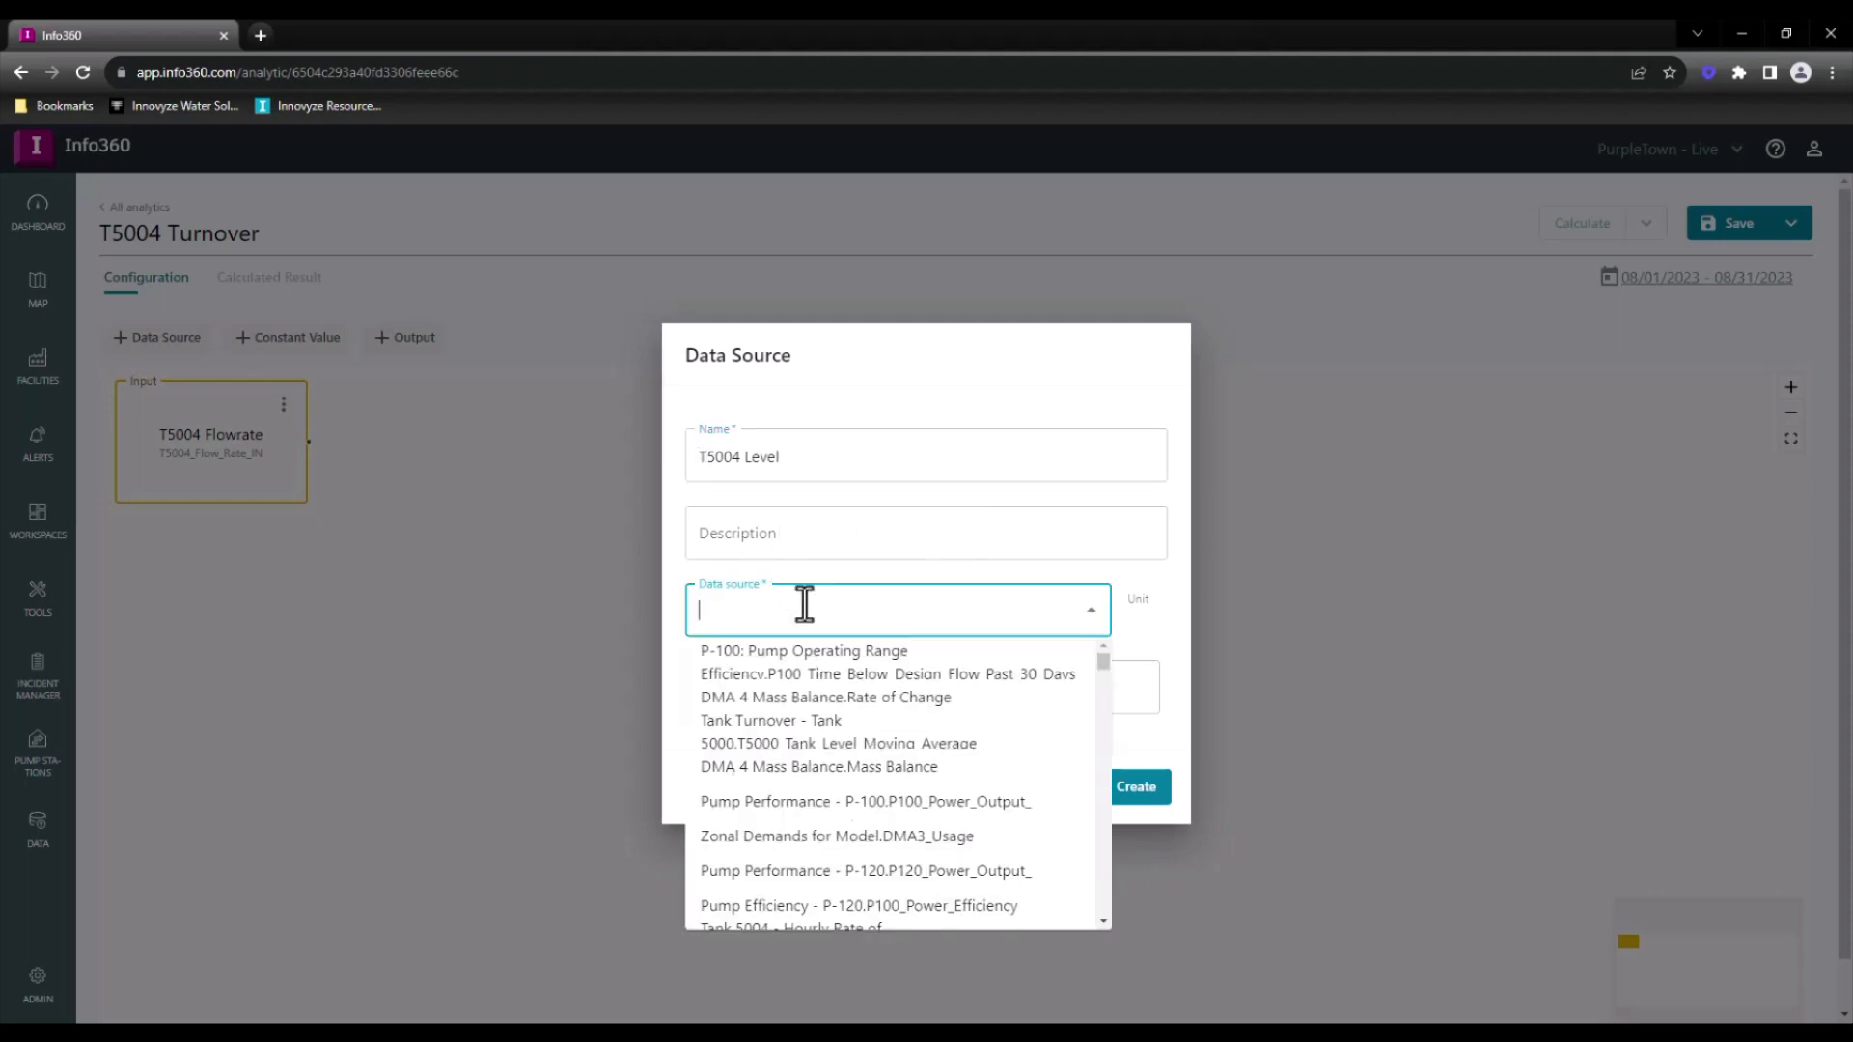
type("t5004")
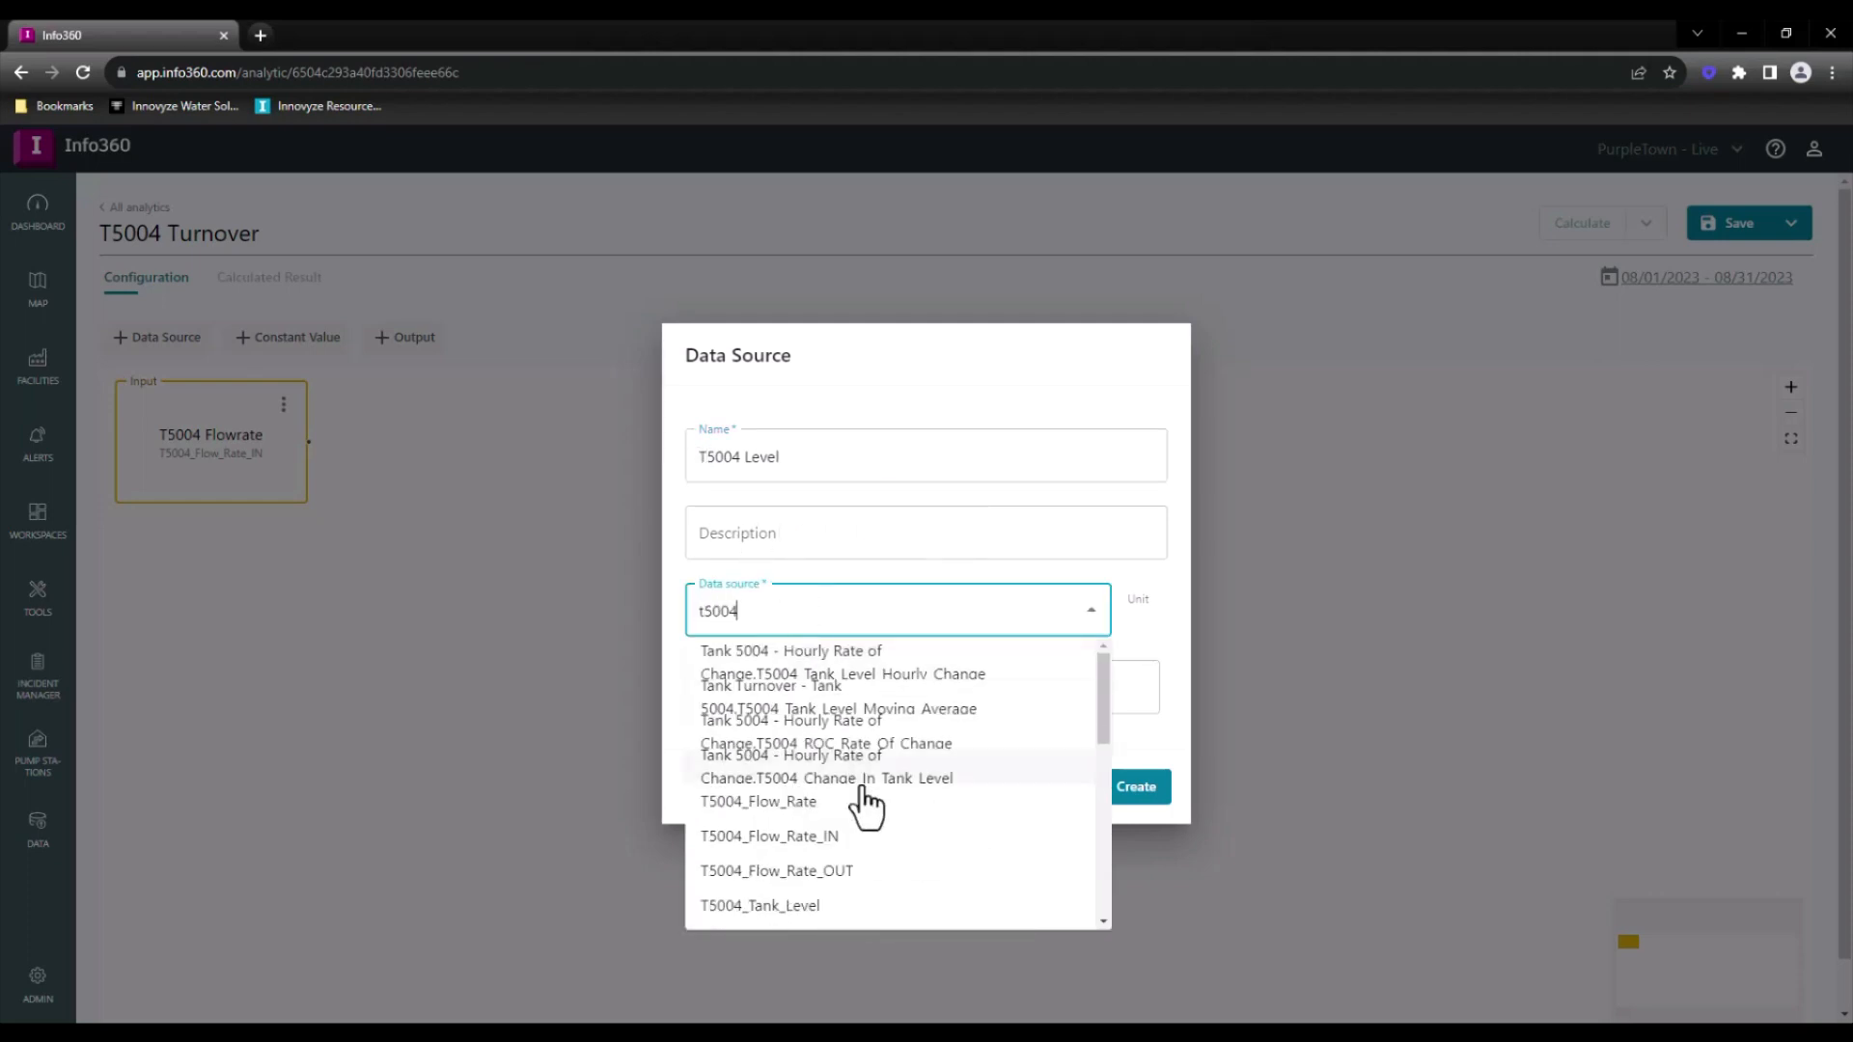
scroll(858, 806, "down", 1)
left_click(828, 808)
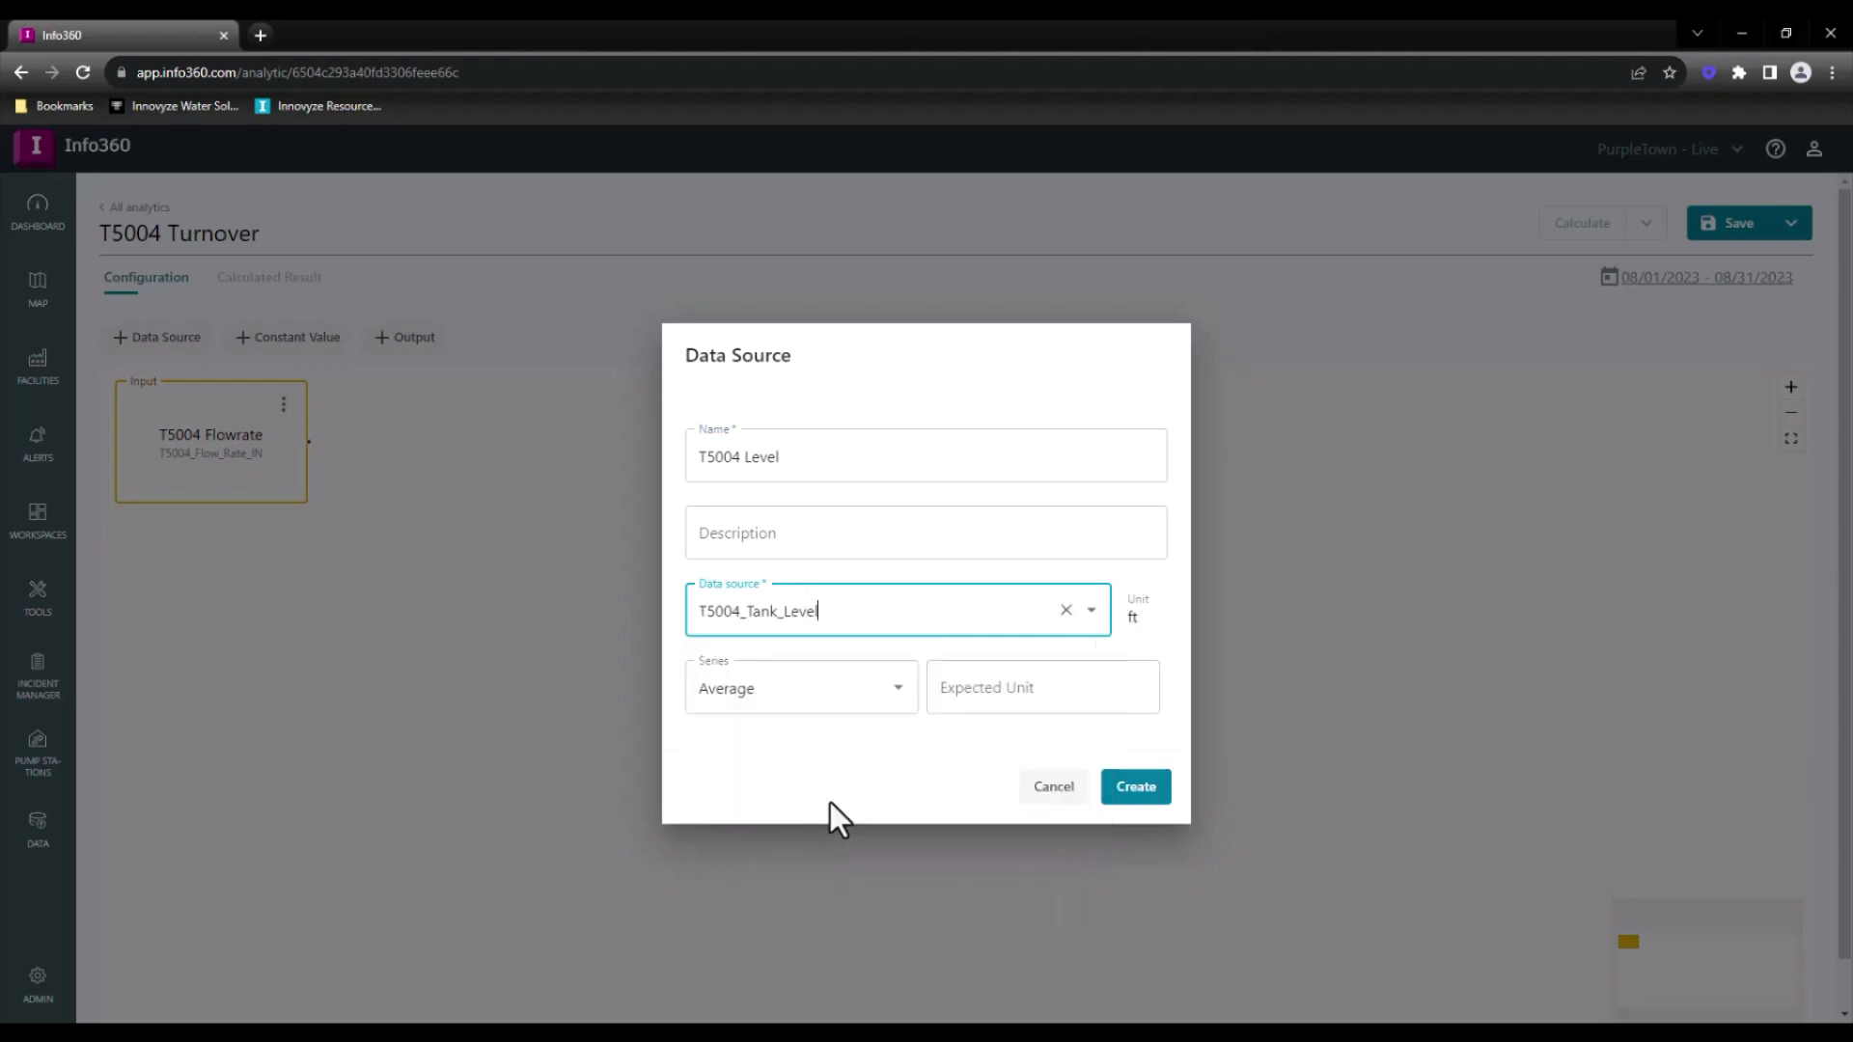
left_click(1017, 683)
type("ft")
left_click(1127, 799)
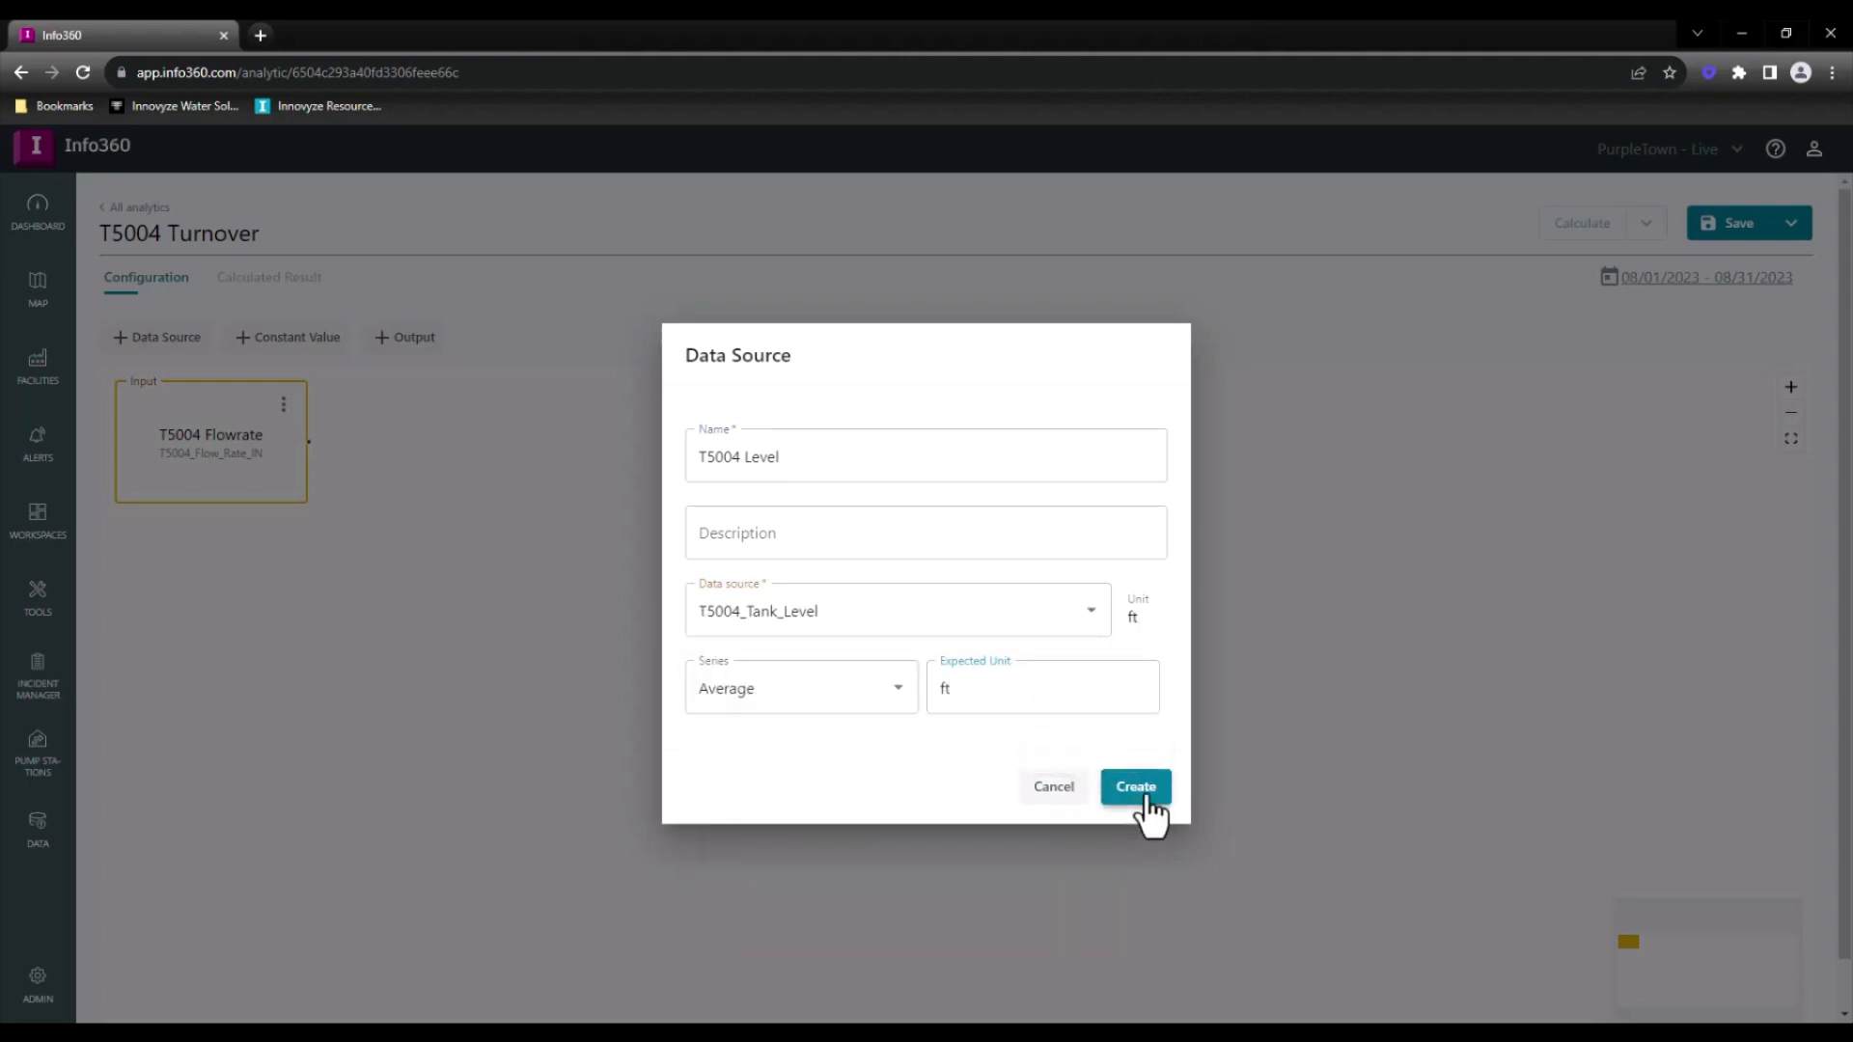
left_click_drag(425, 435, 198, 583)
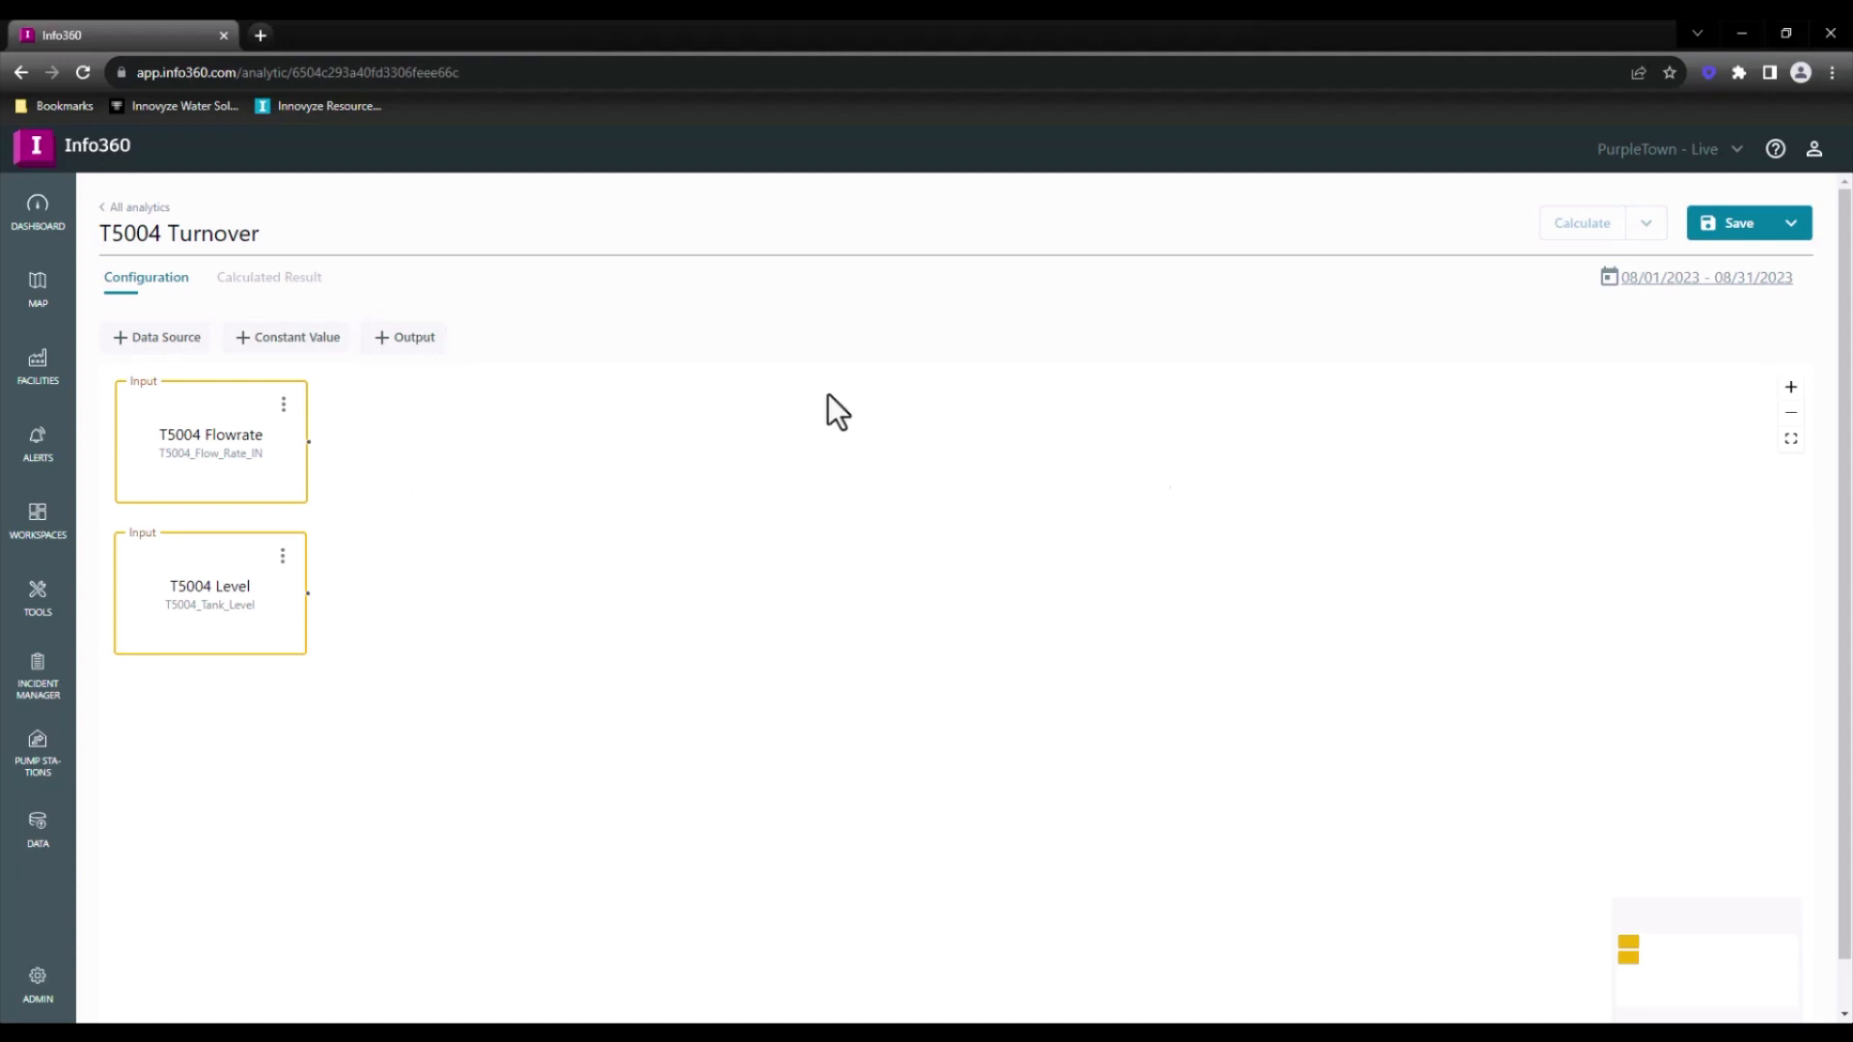
Start a new output named T5004 Moving Average
left_click(386, 359)
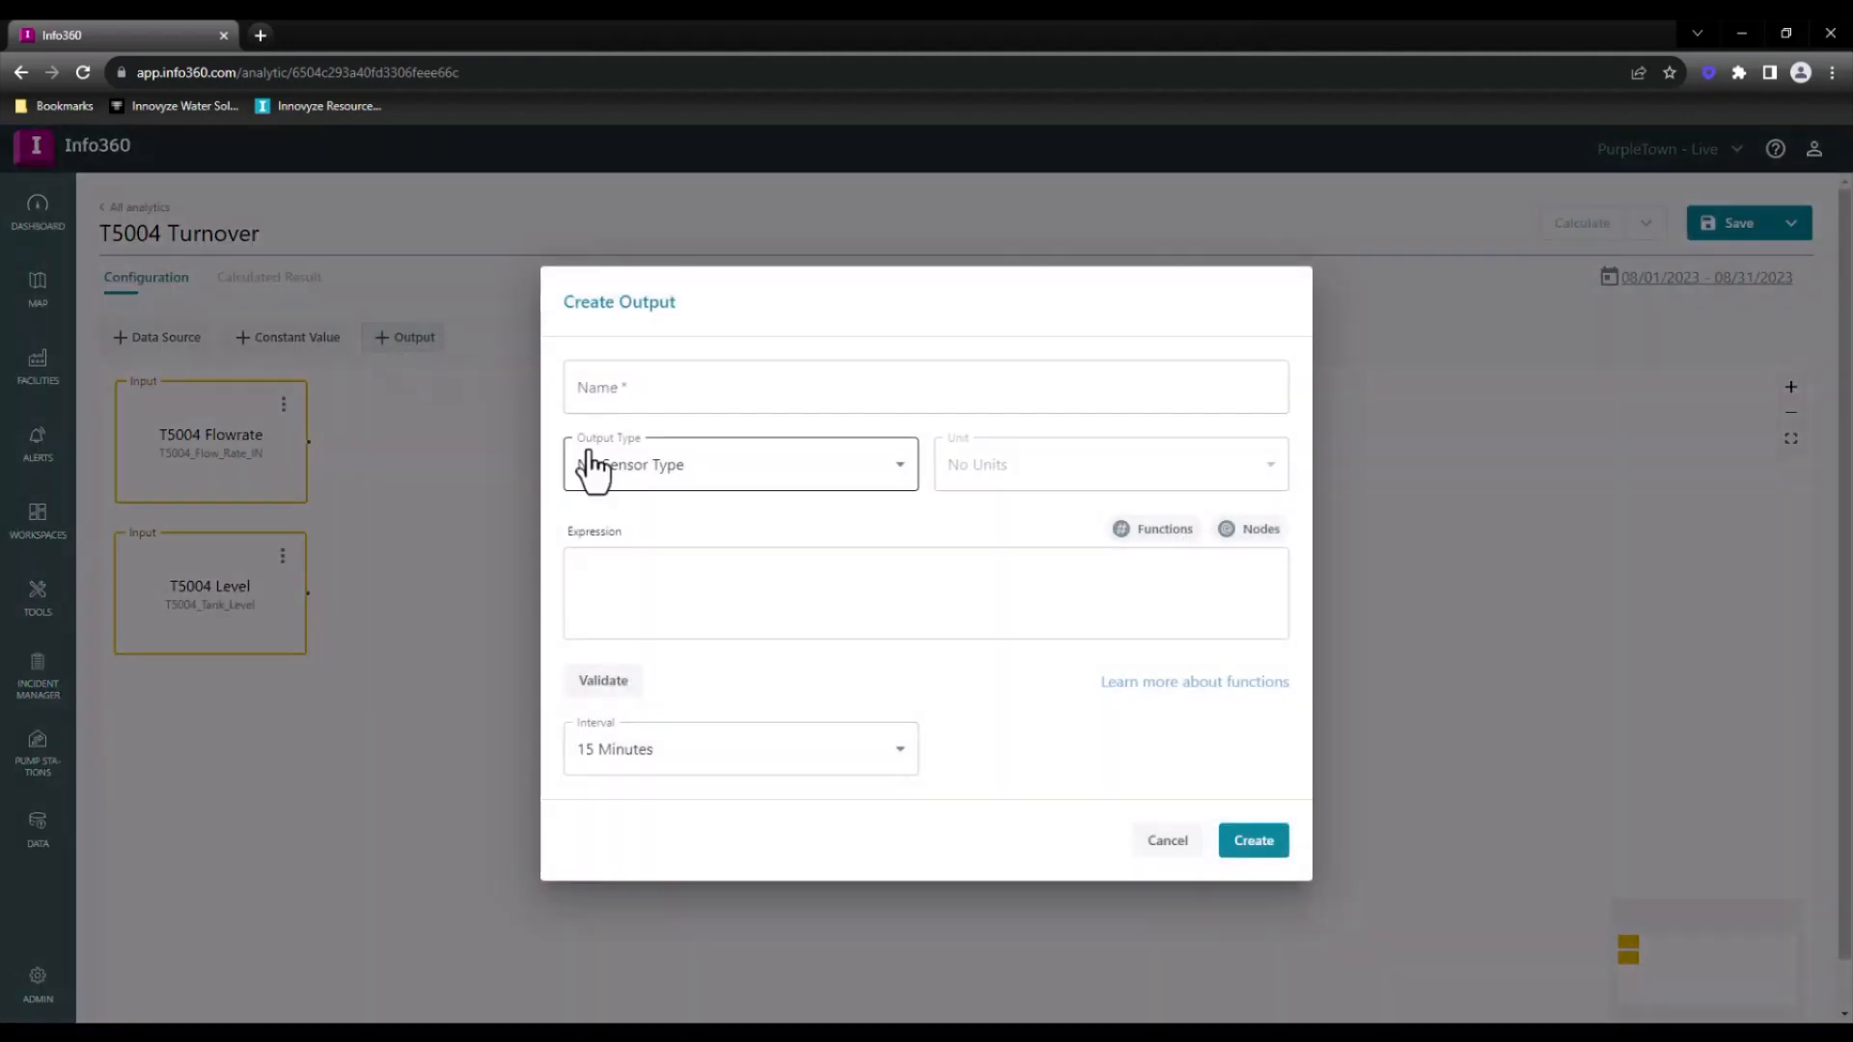
left_click(640, 401)
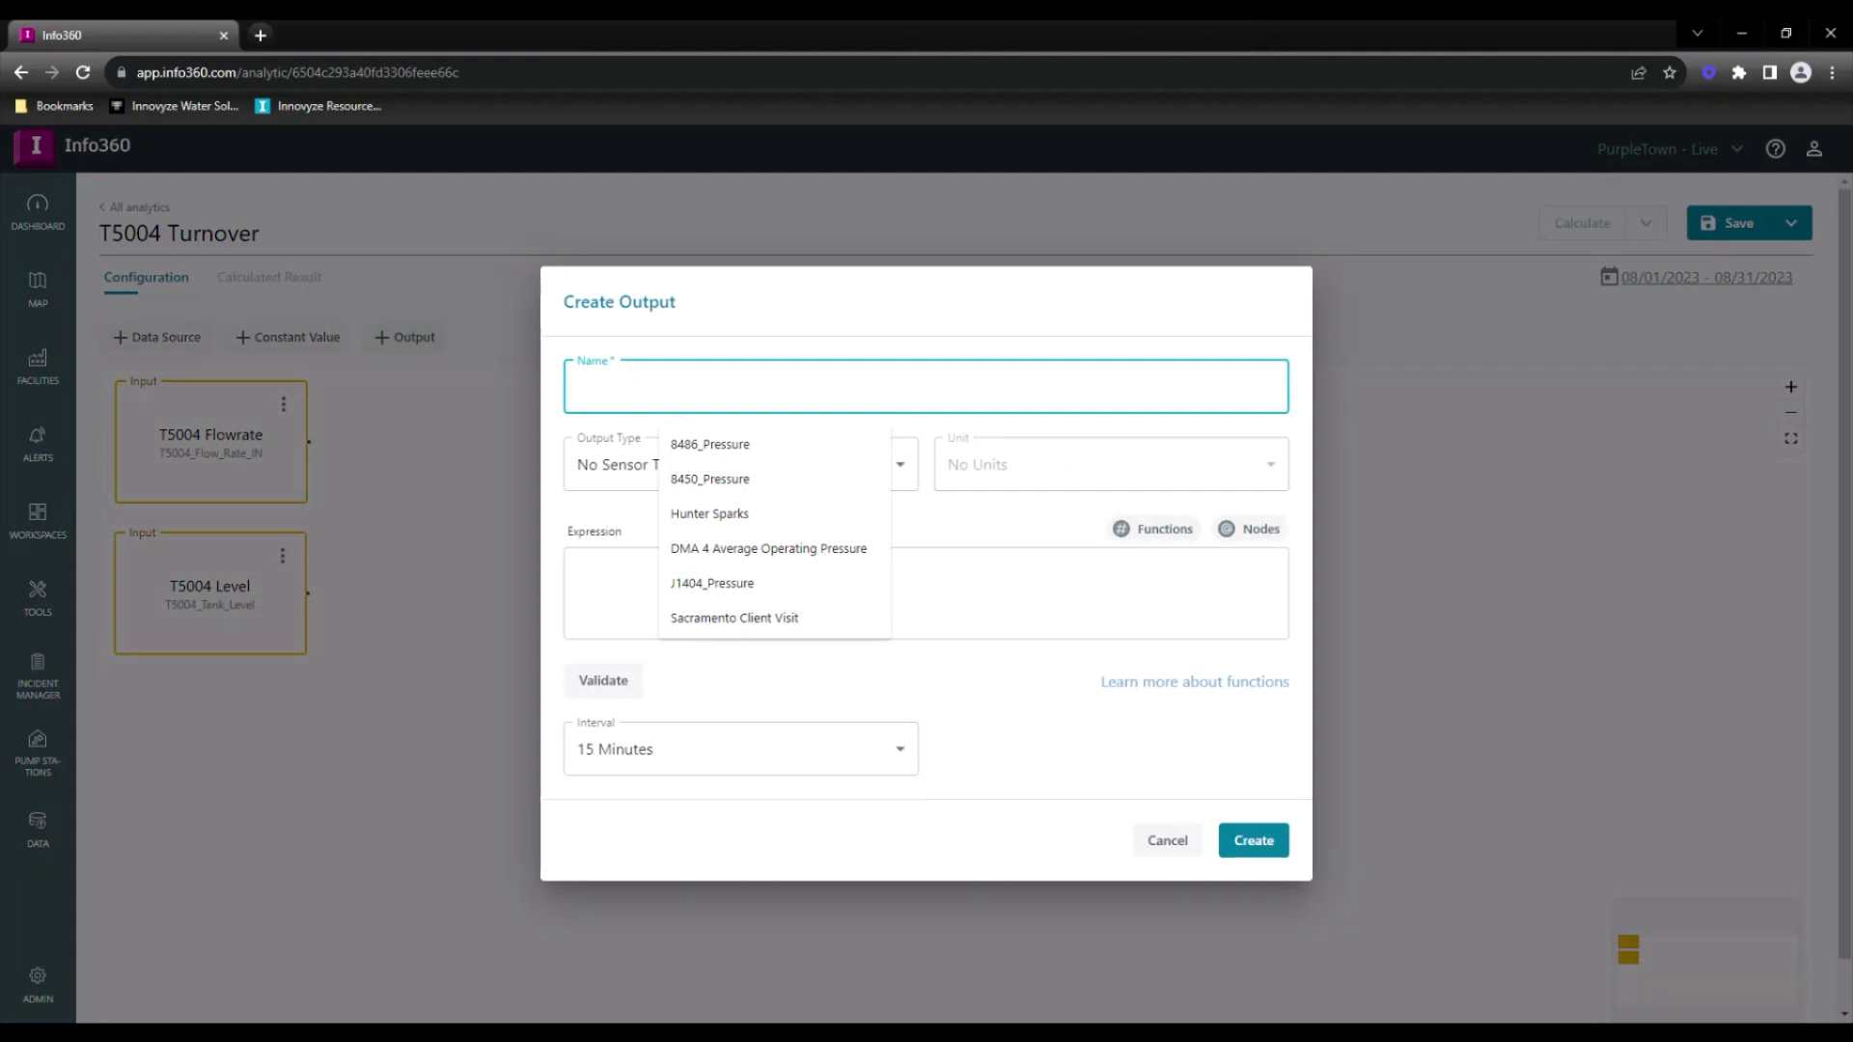
type("T50")
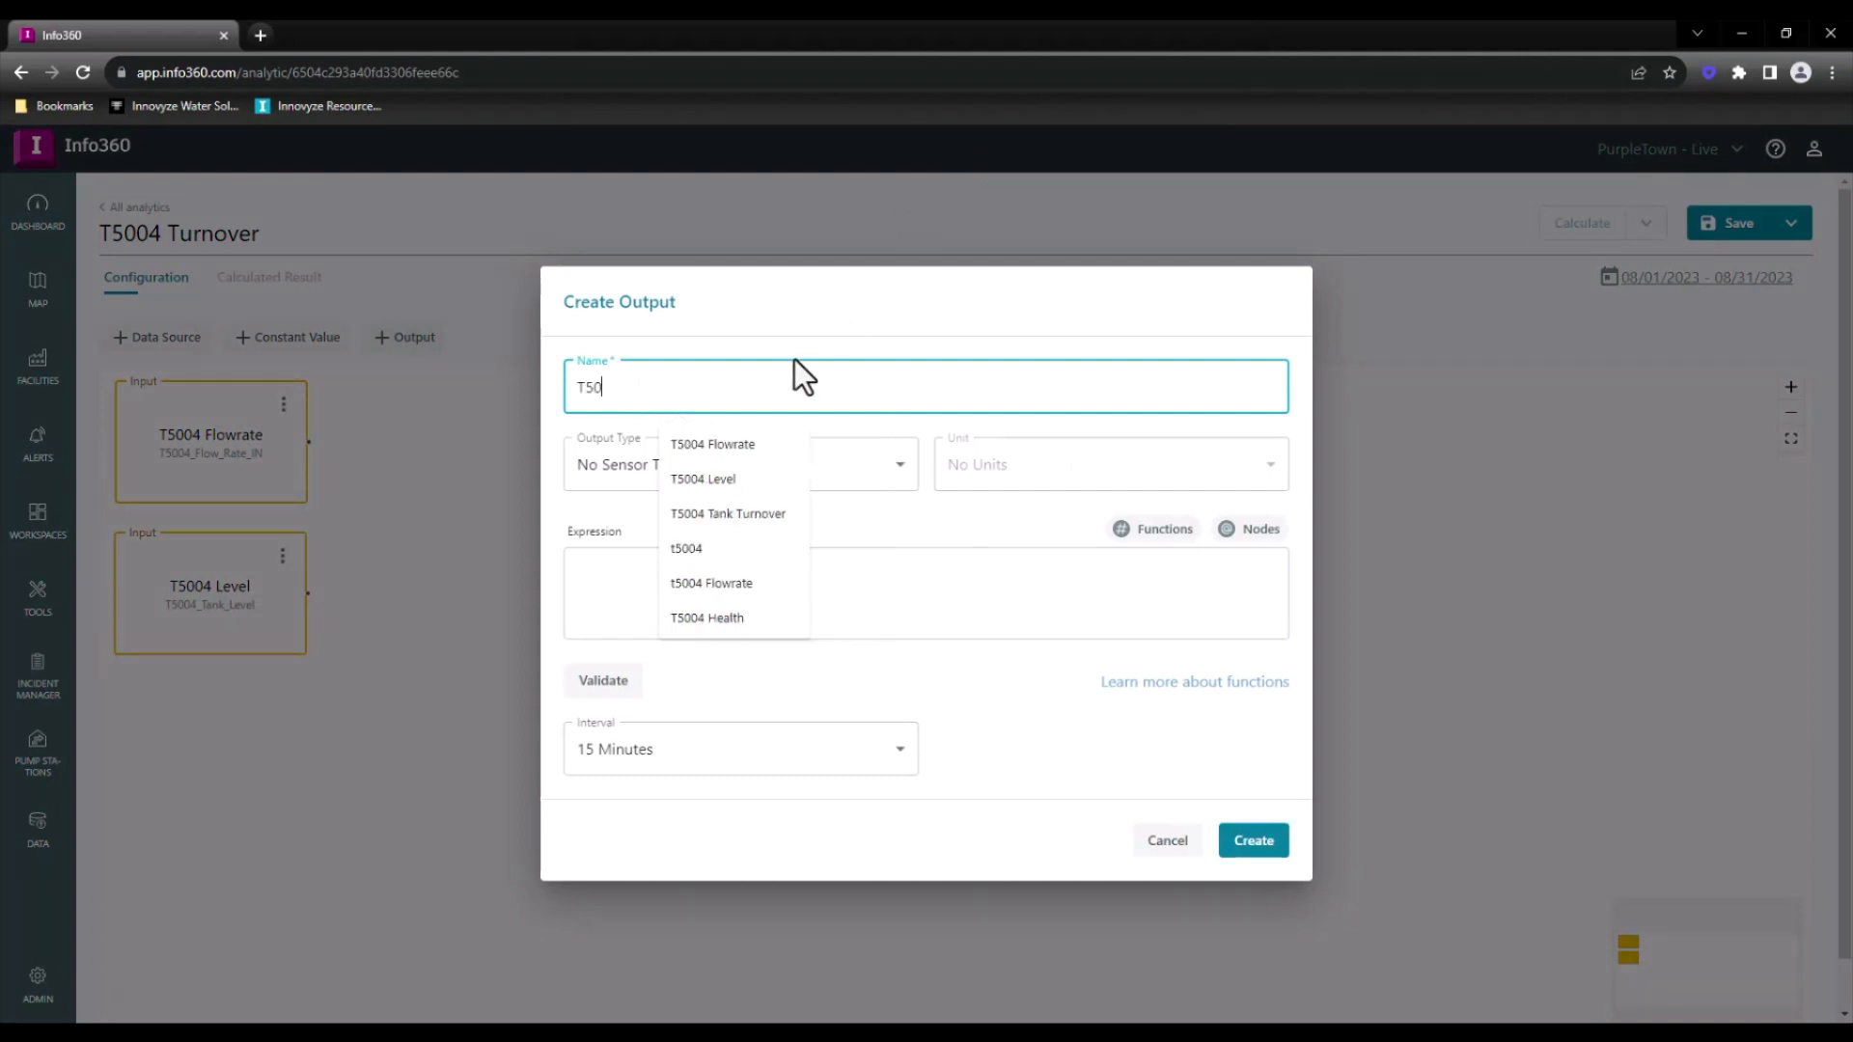
type("04 Moveing")
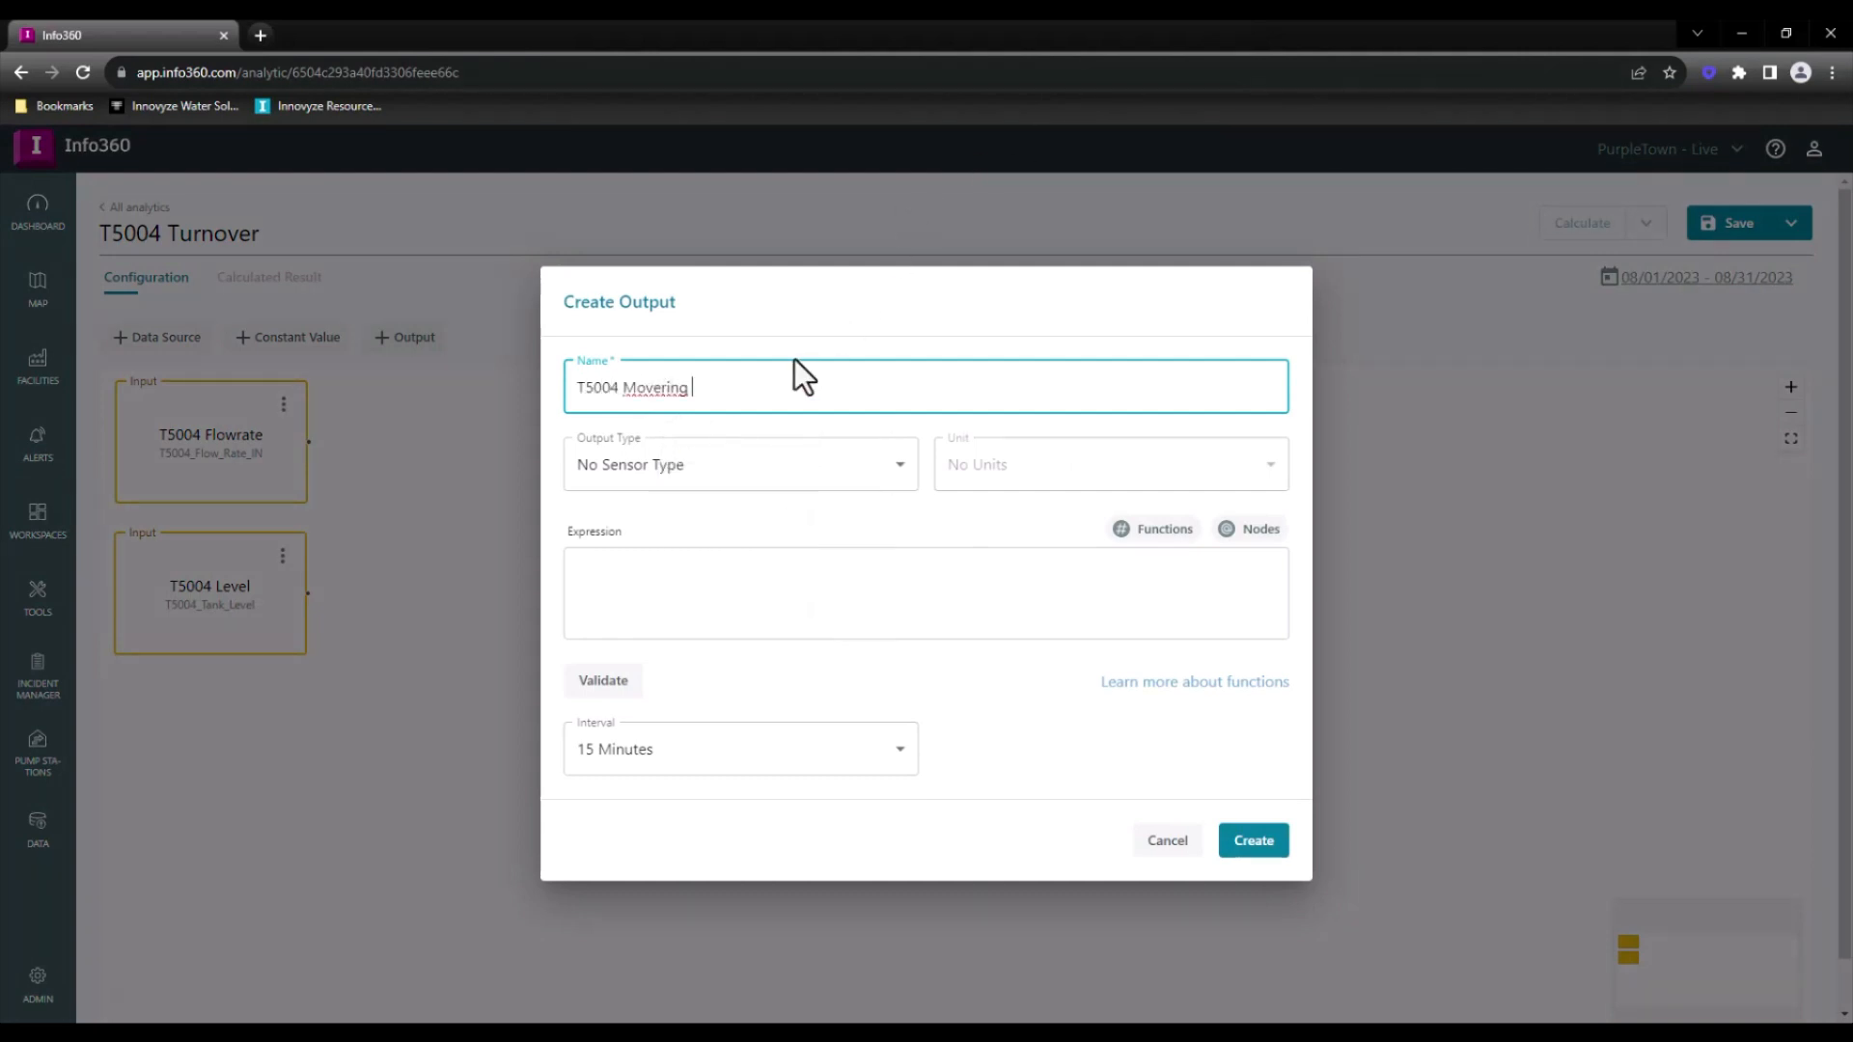
key("BackSpace")
key("BackSpace")
key("BackSpace")
key("BackSpace")
type("ing A")
key("BackSpace")
key("BackSpace")
key("BackSpace")
key("BackSpace")
key("BackSpace")
key("BackSpace")
type("ing Ave")
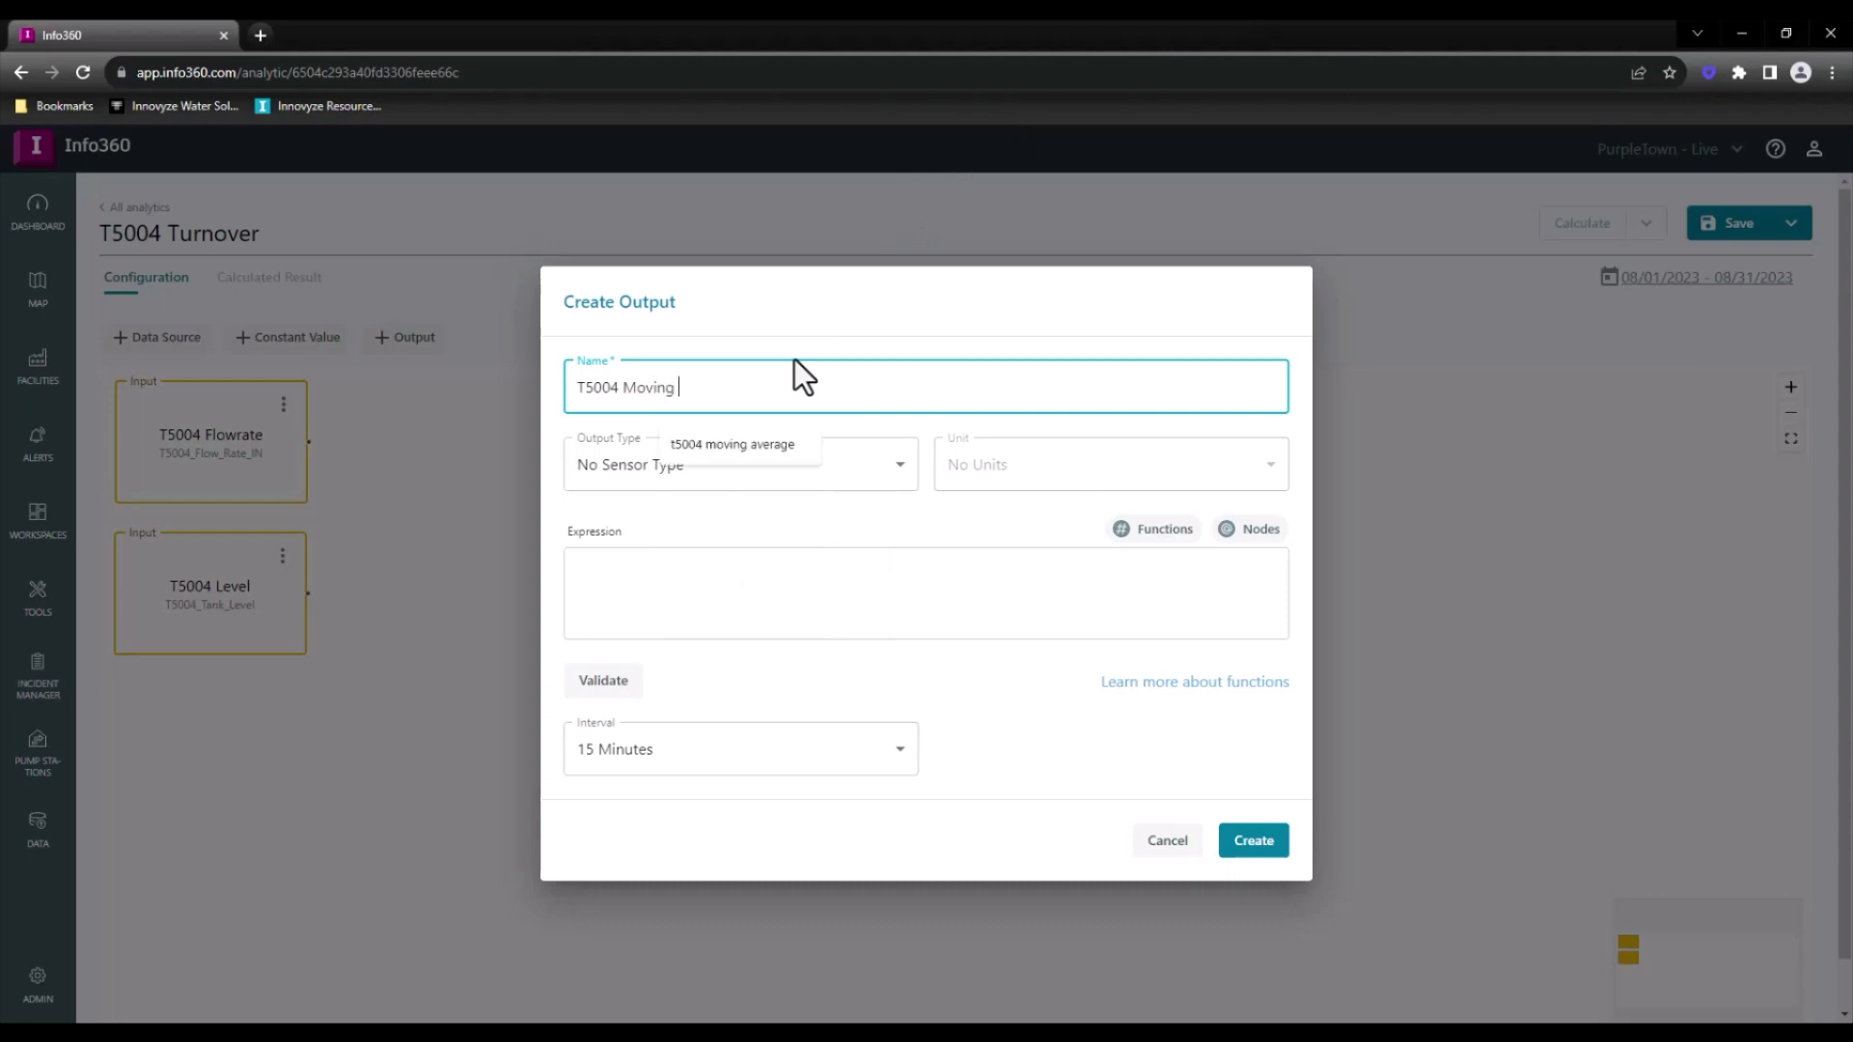
type("rage")
Set the output type to Tank Level and check the units it offers
left_click(887, 463)
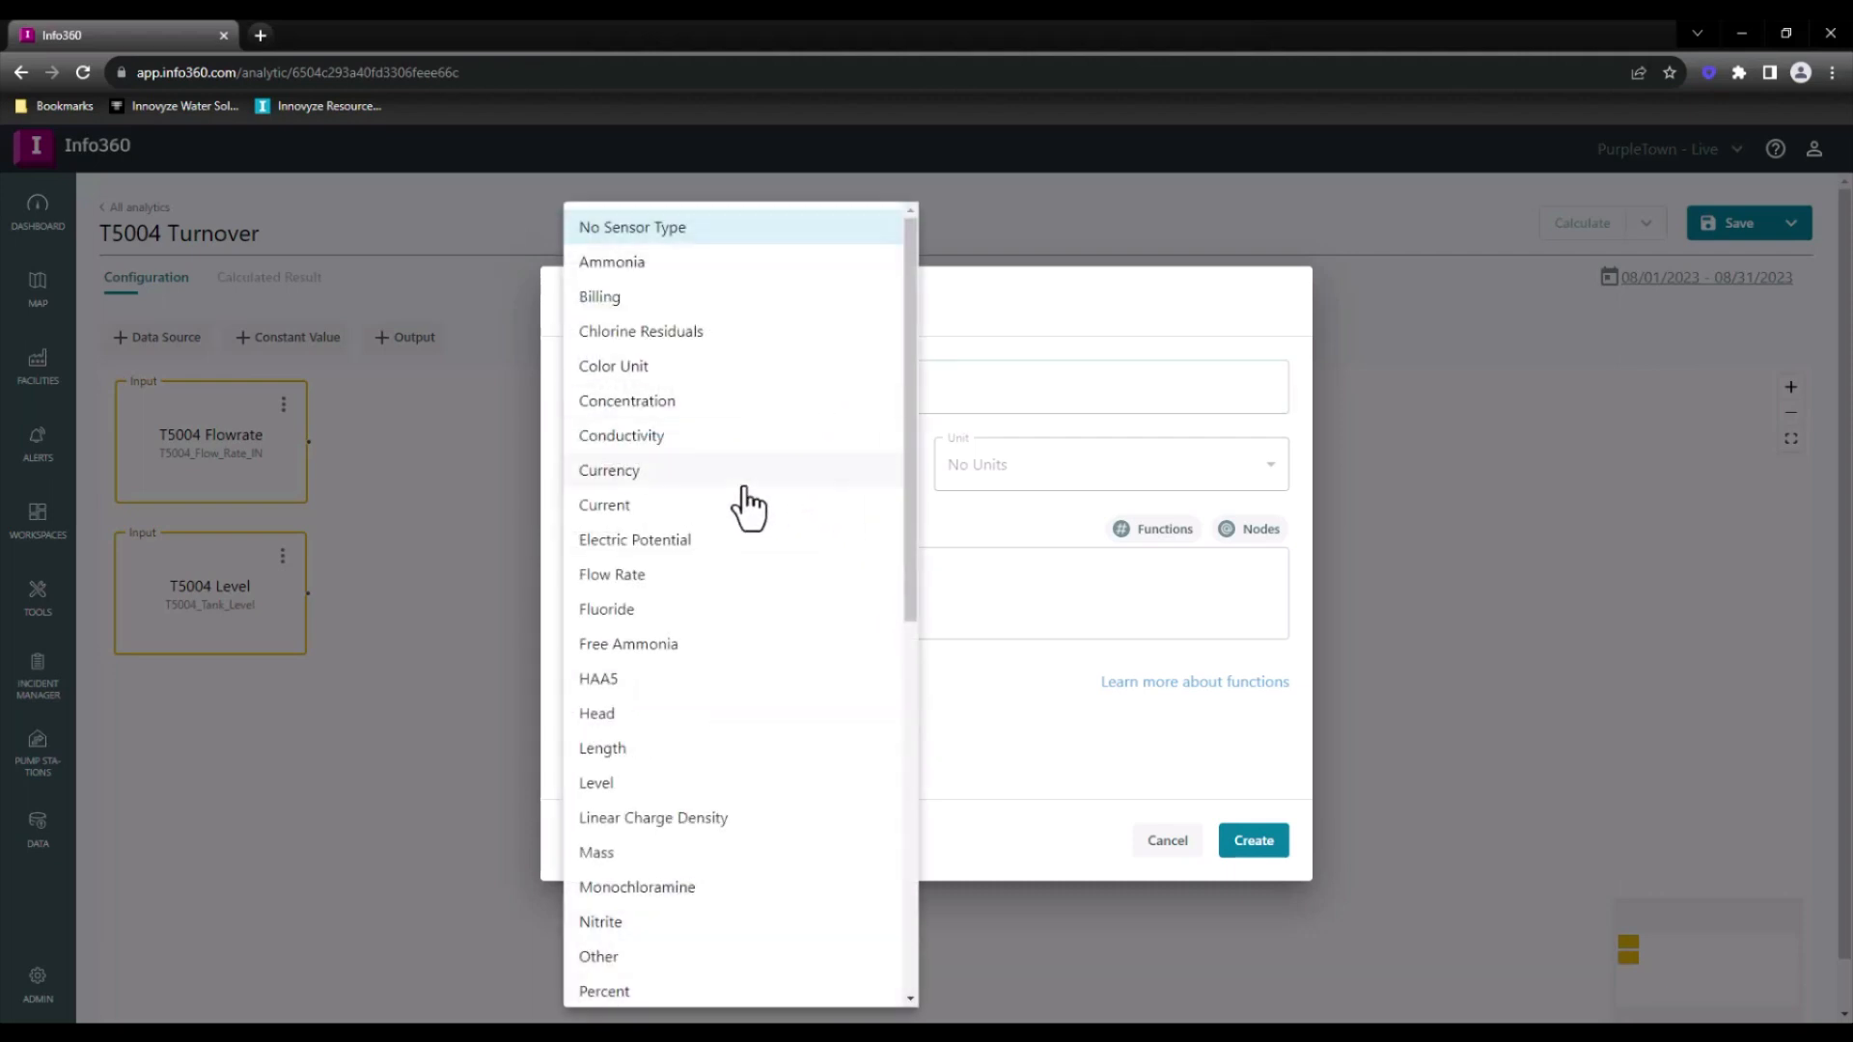
scroll(682, 749, "down", 2)
scroll(682, 749, "down", 5)
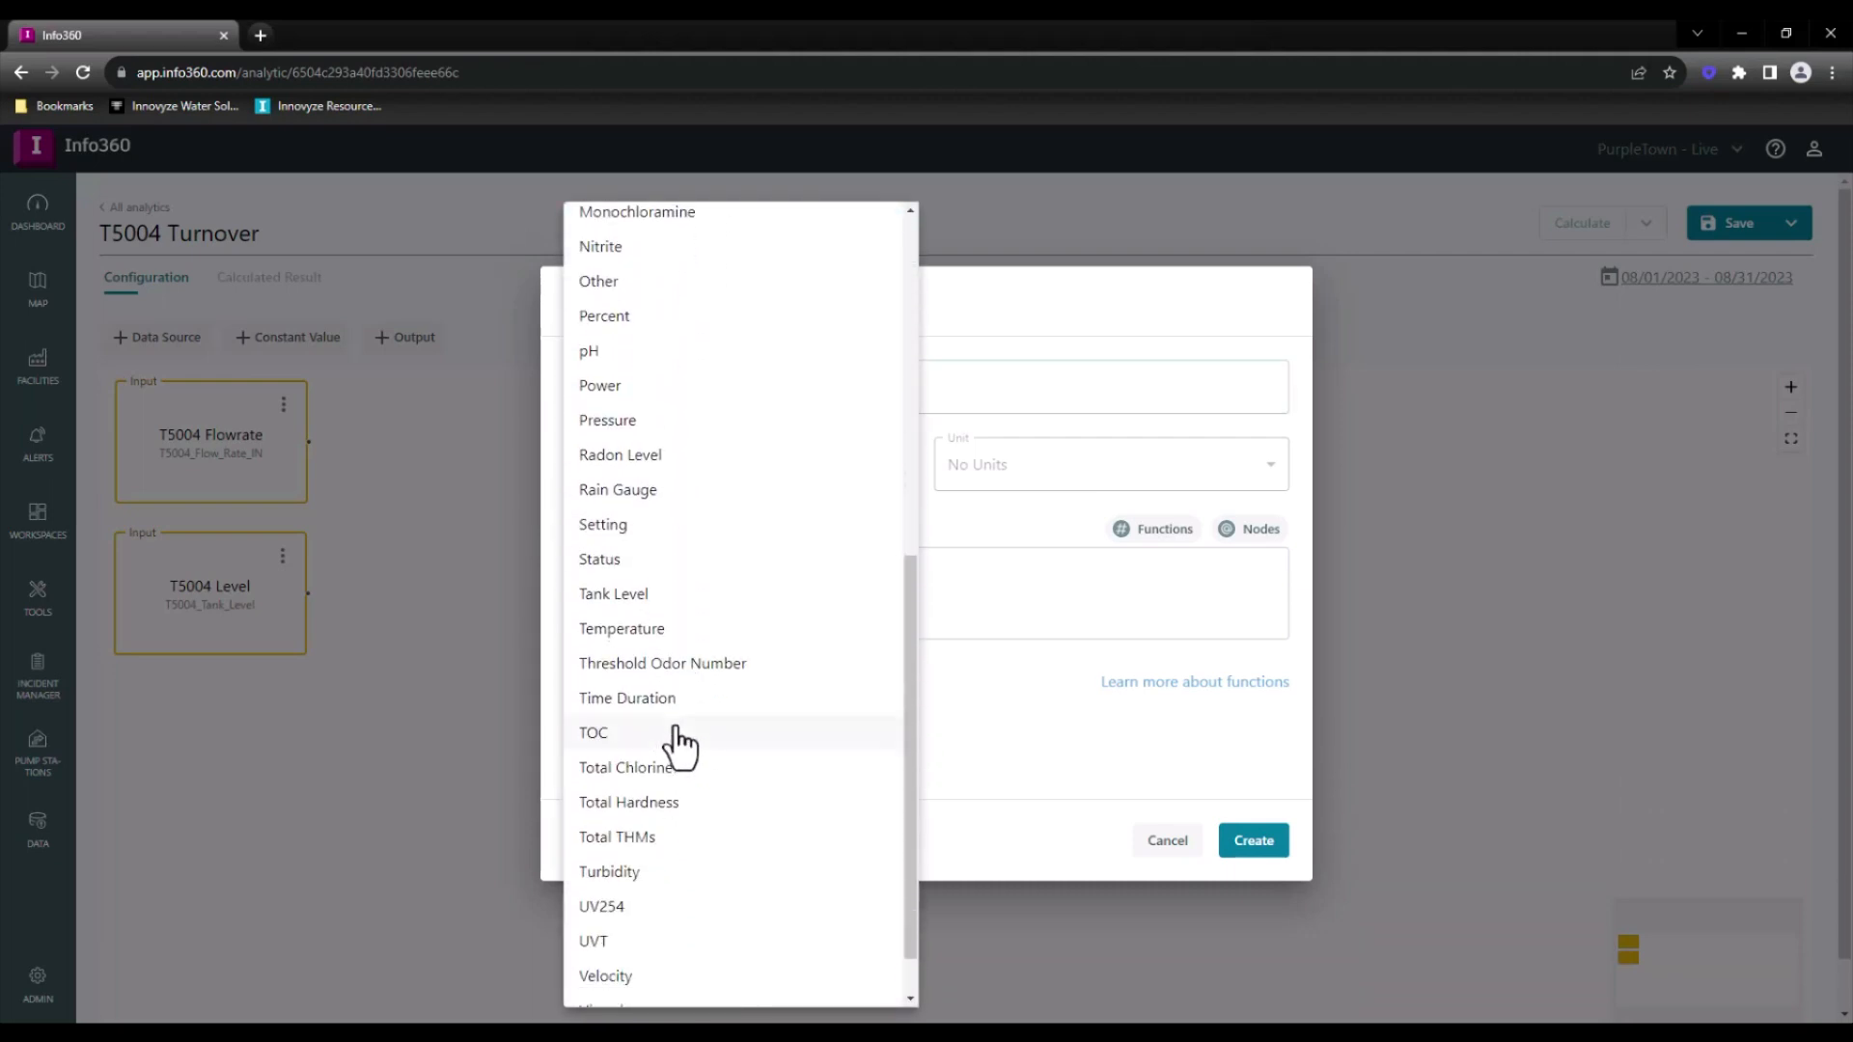
left_click(663, 595)
left_click(1020, 478)
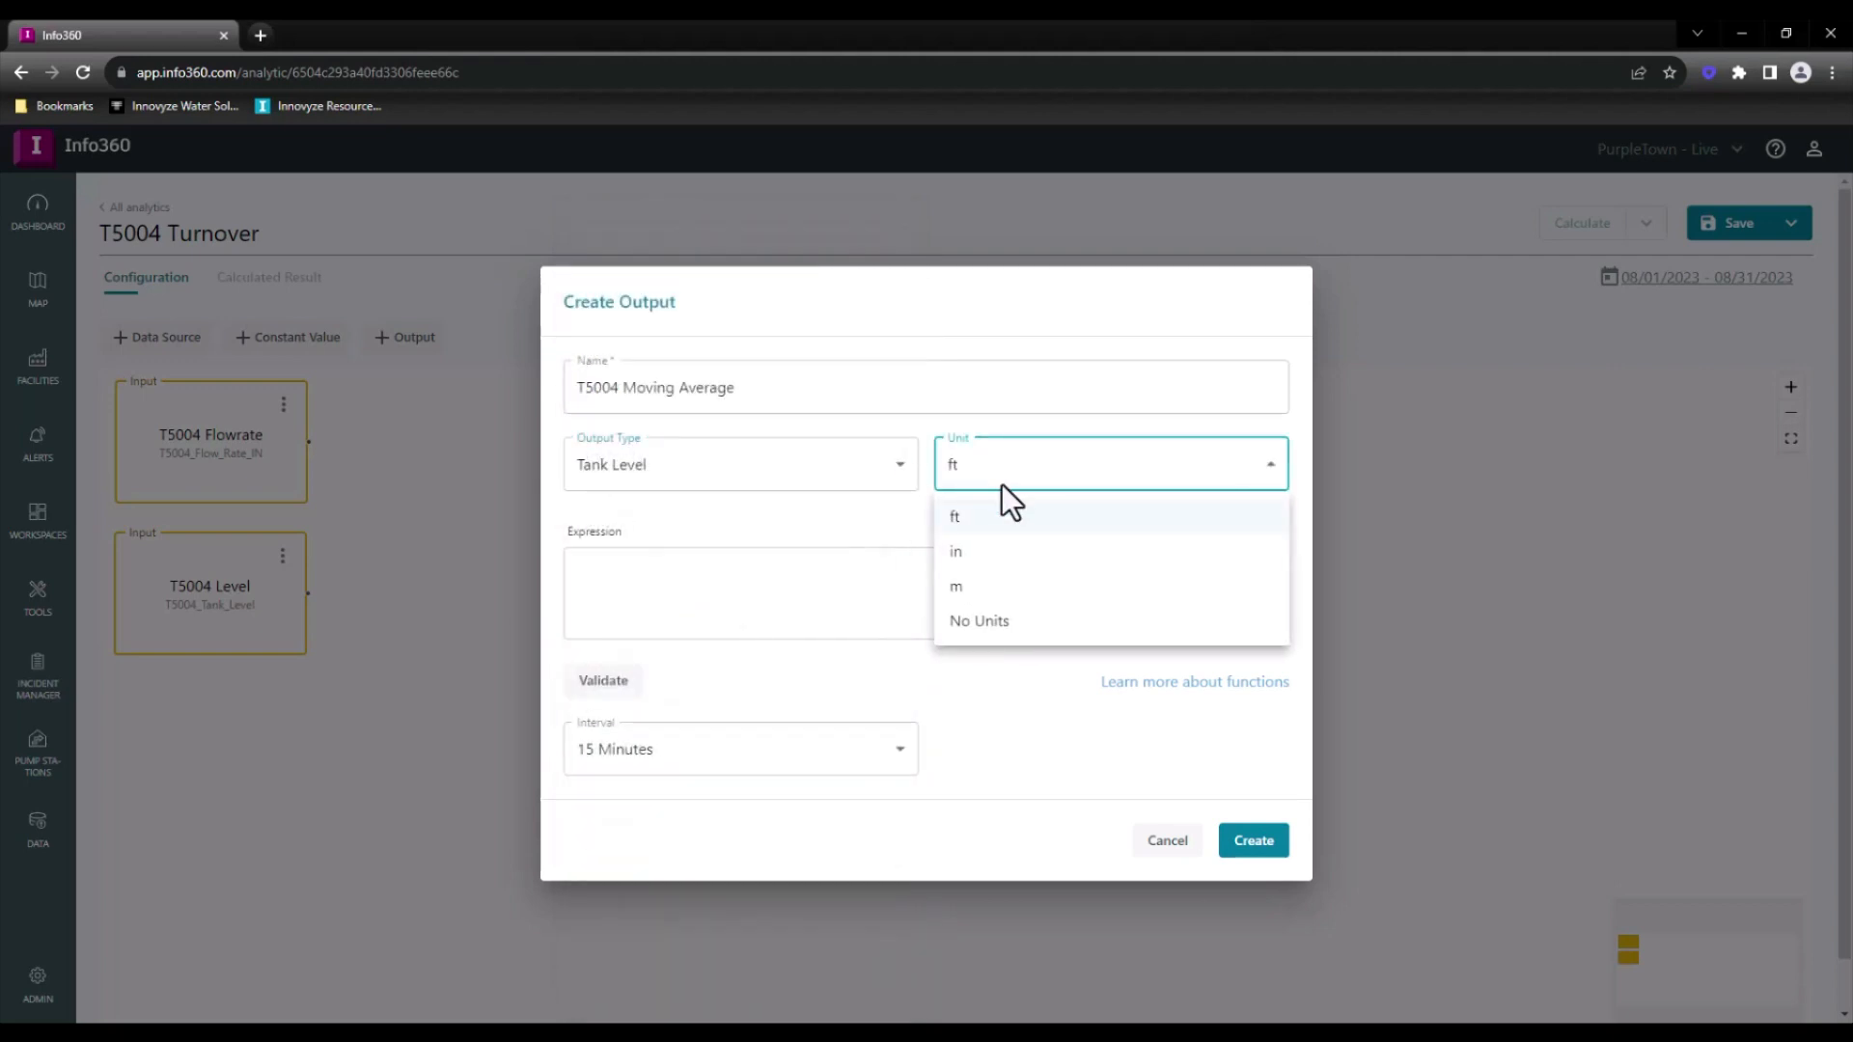
Check the units offered for the Setting and Rain Gauge output types, and set the output type back to Tank Level
left_click(867, 460)
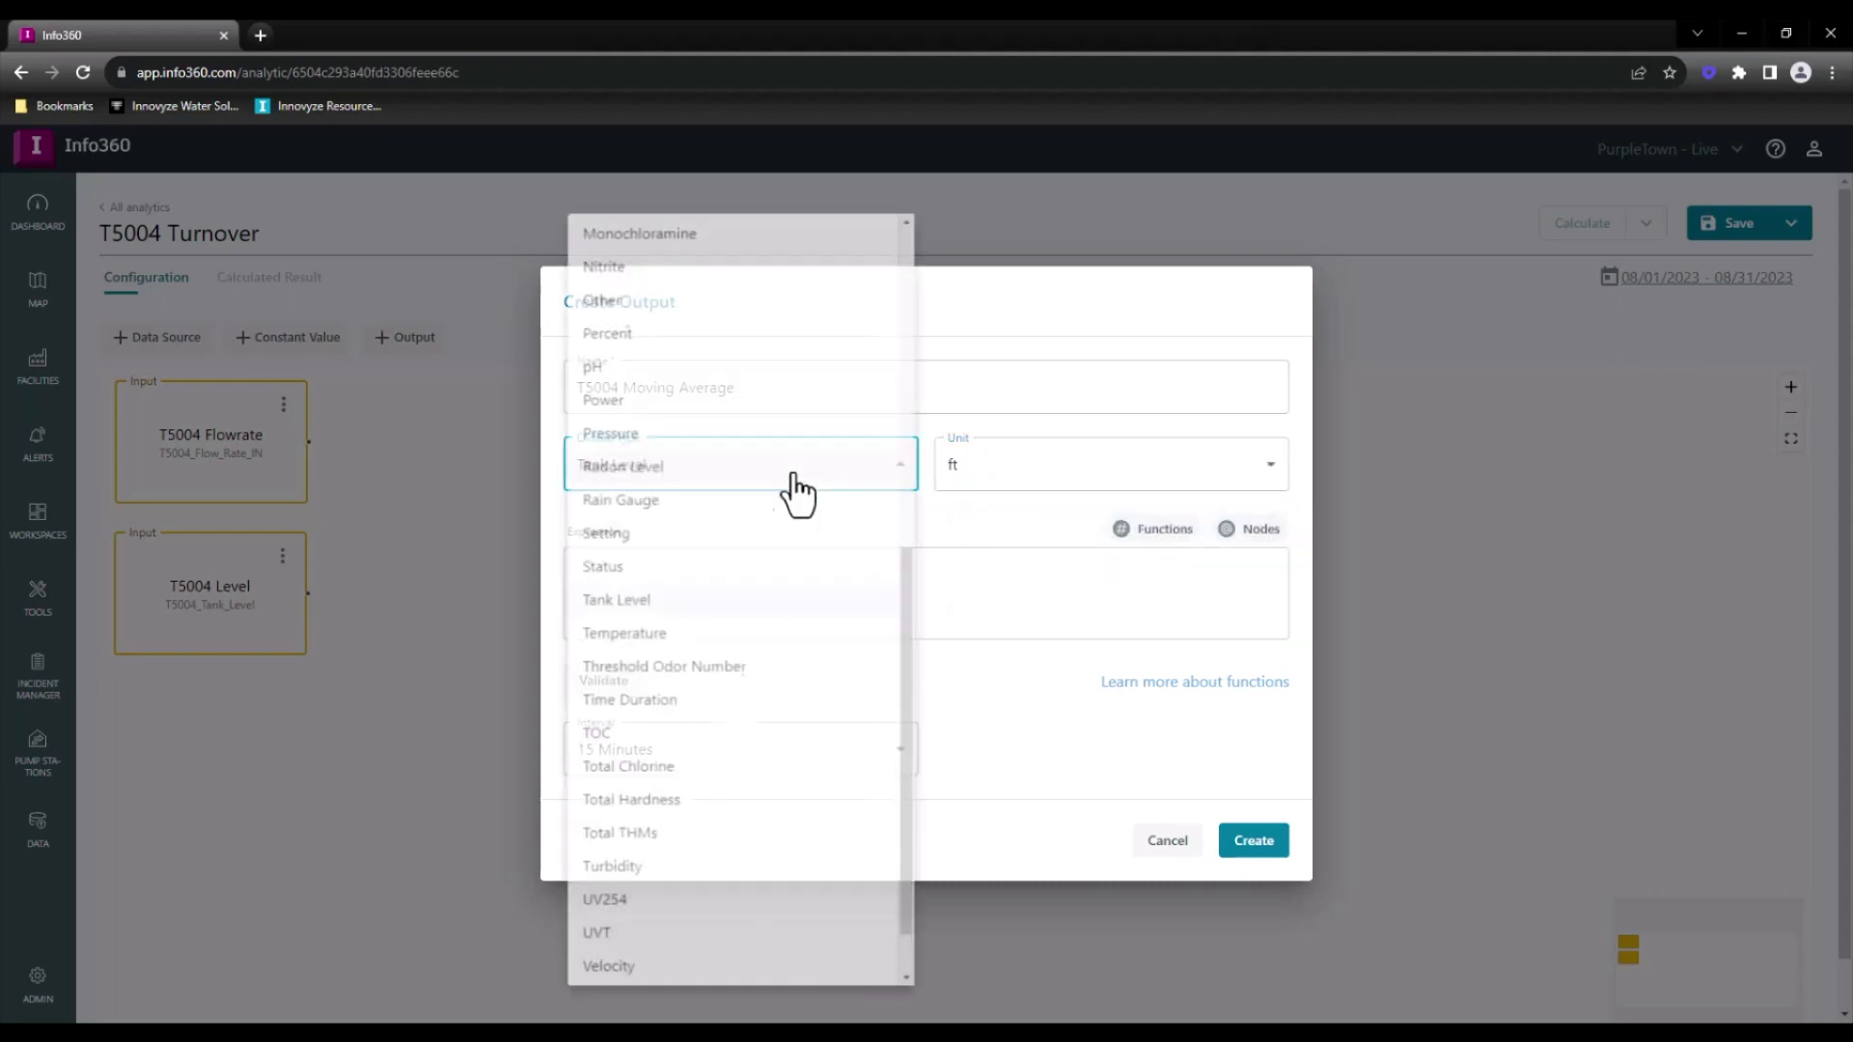
left_click(683, 537)
left_click(1056, 454)
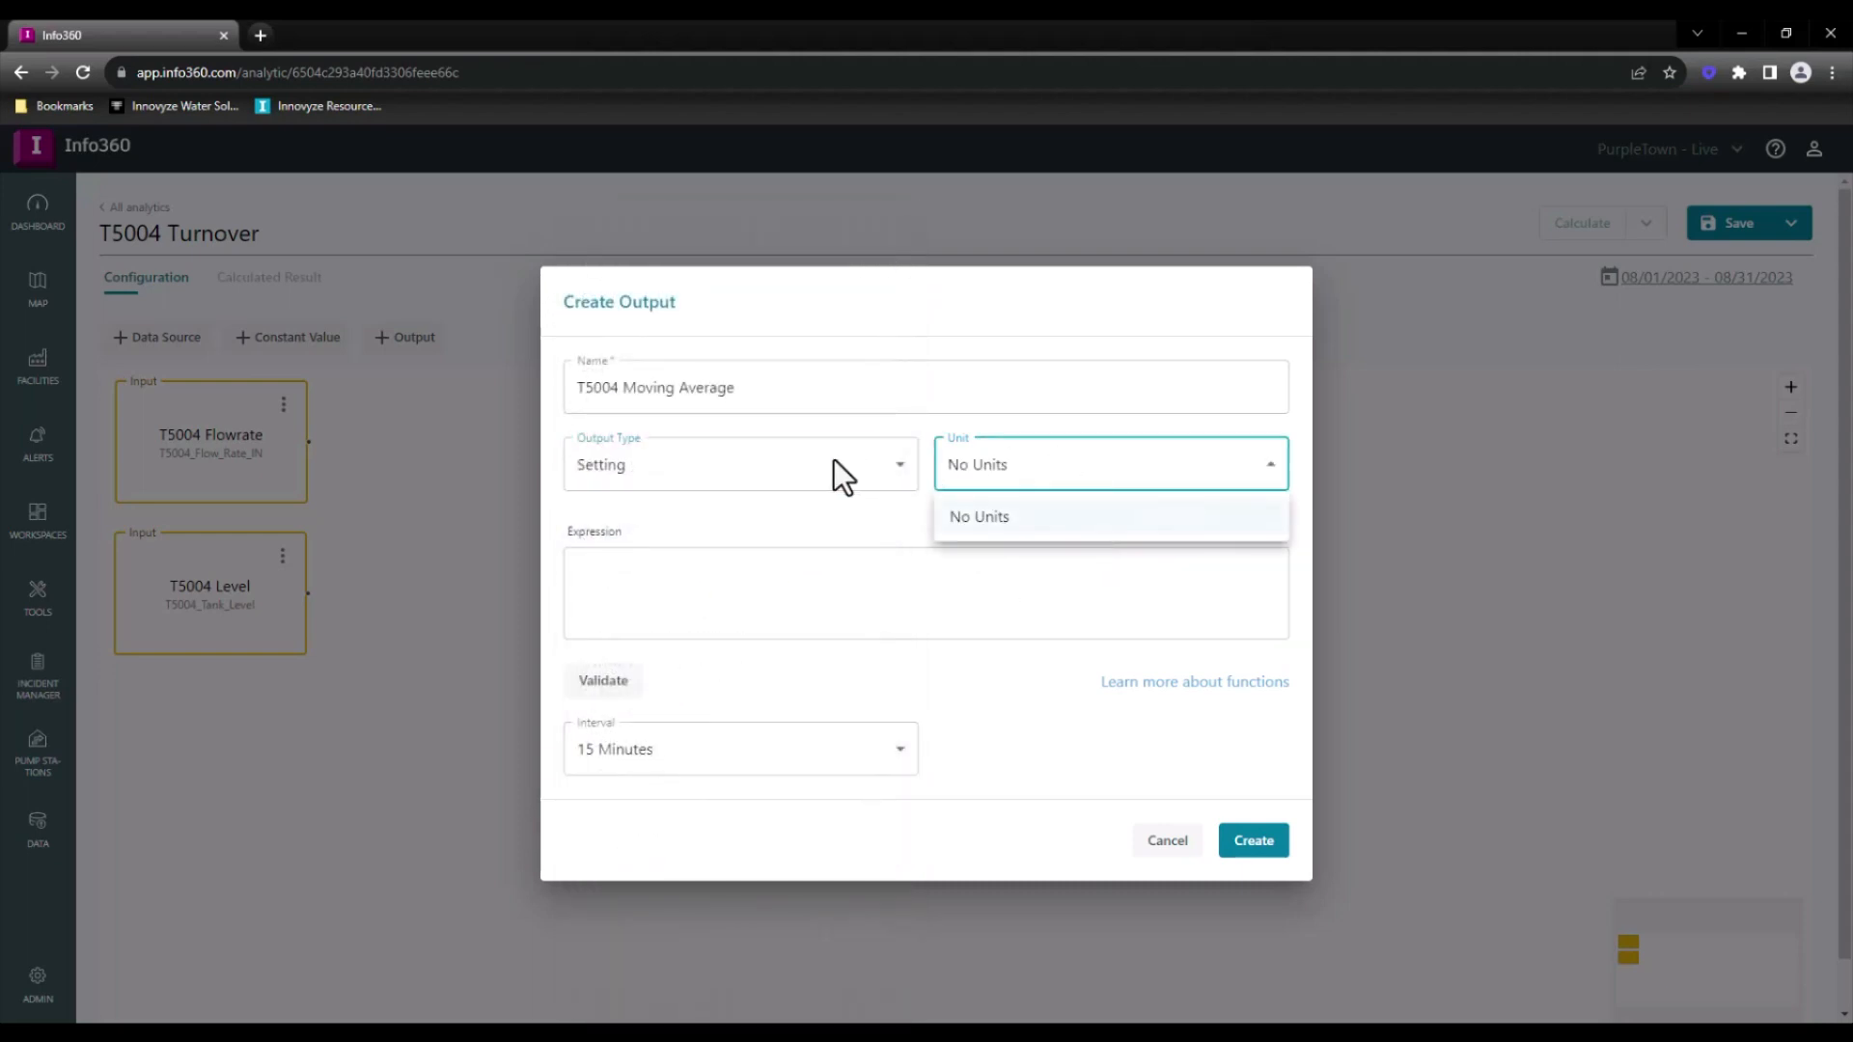
left_click(786, 483)
left_click(785, 484)
left_click(644, 574)
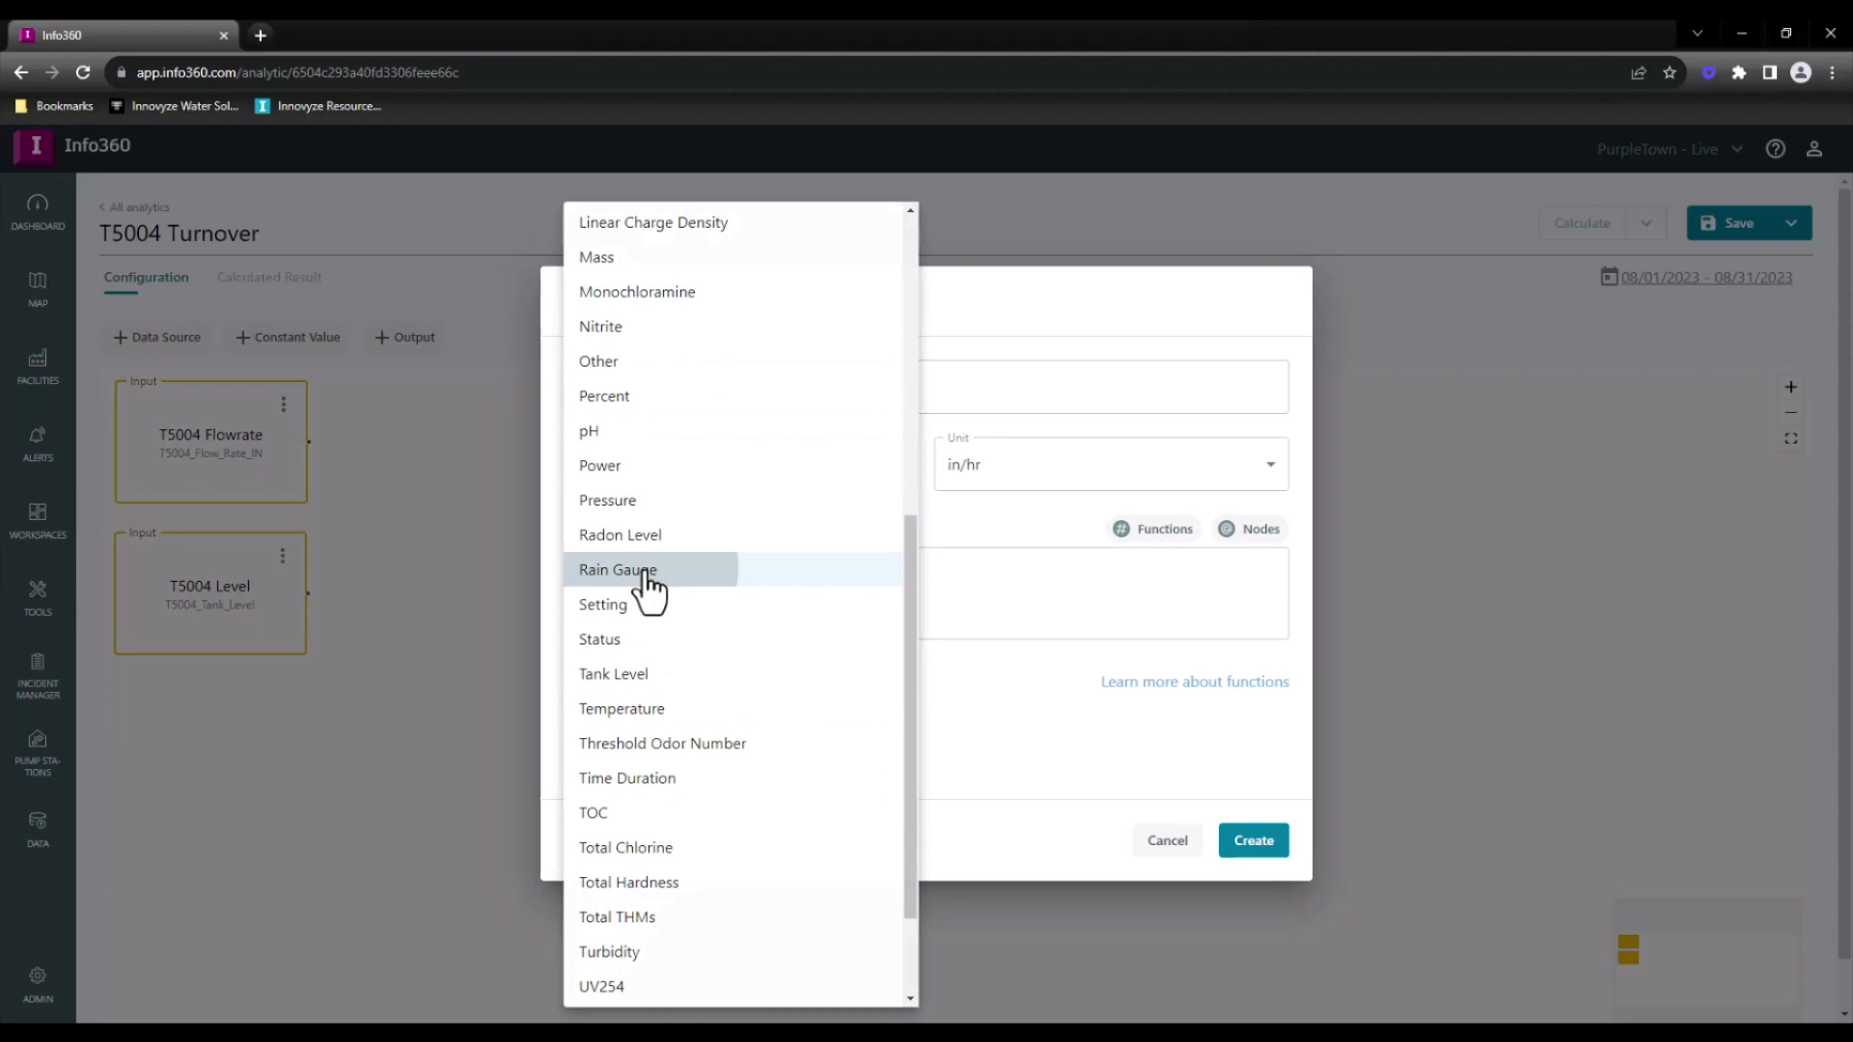
left_click(1063, 465)
left_click(831, 480)
left_click(831, 465)
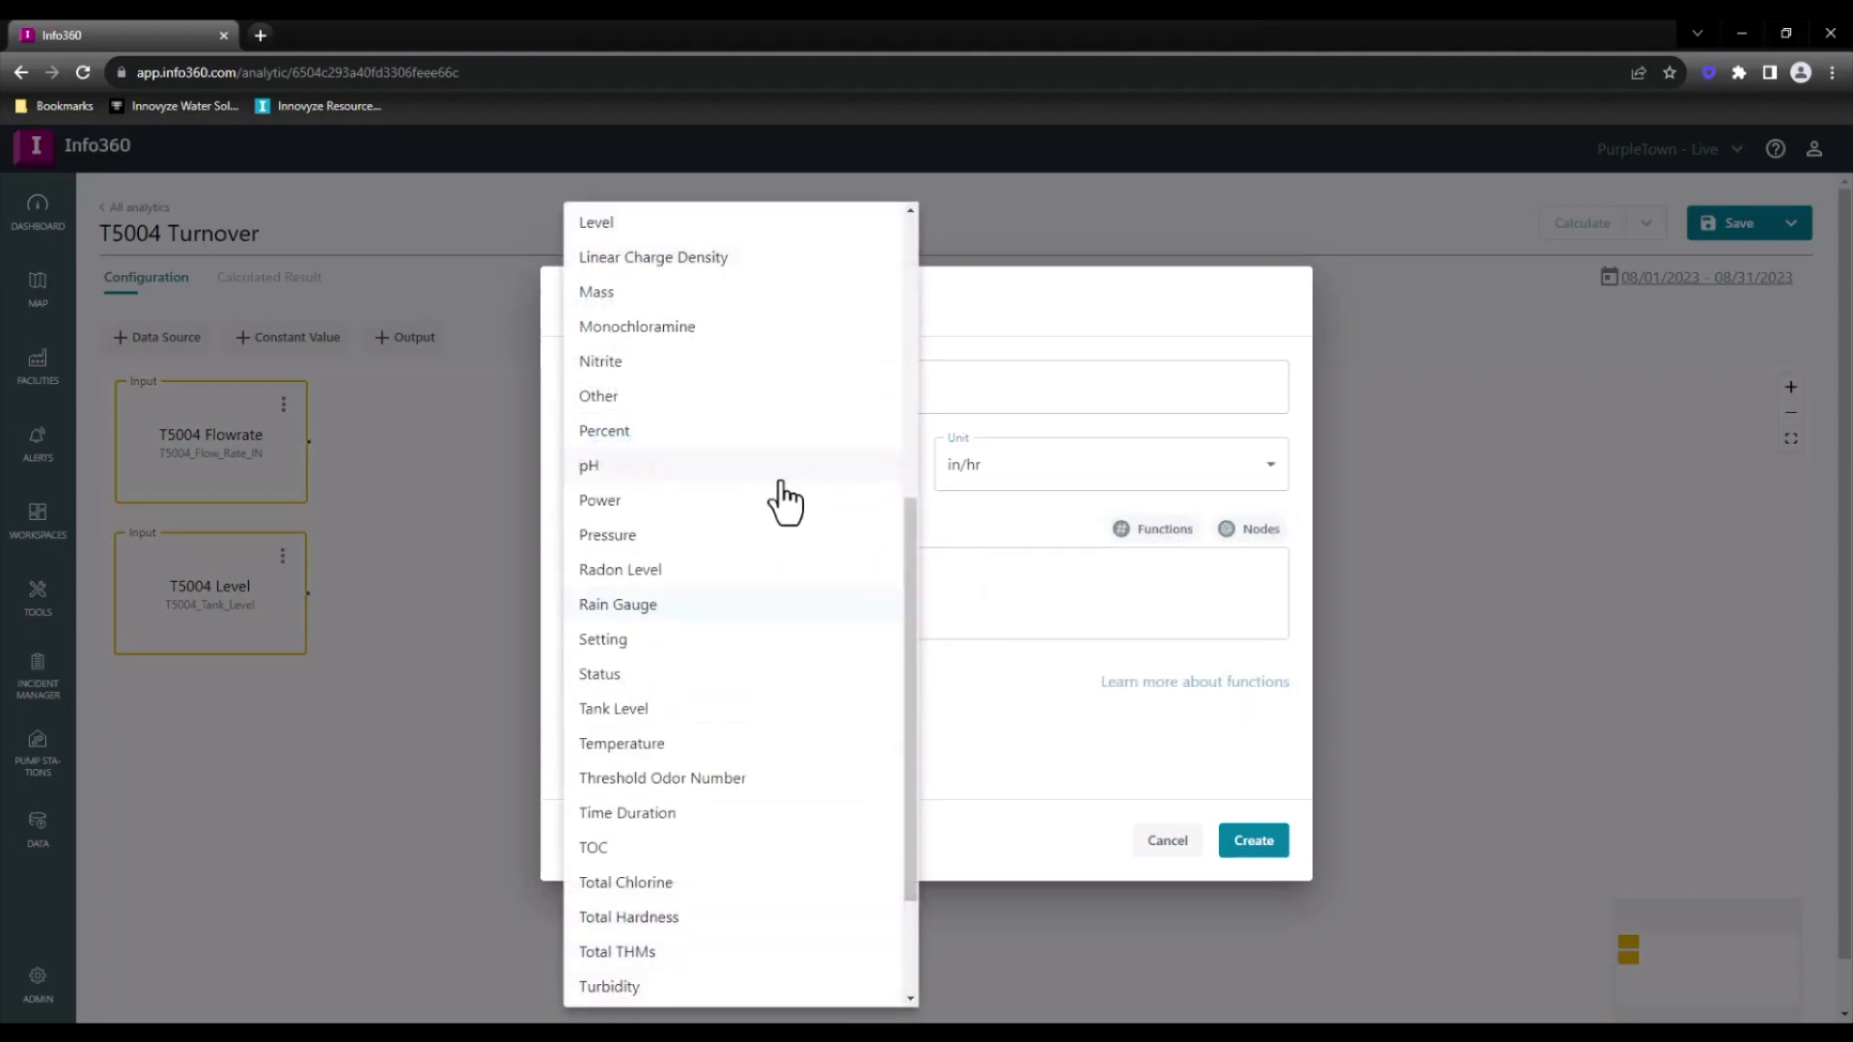
left_click(682, 710)
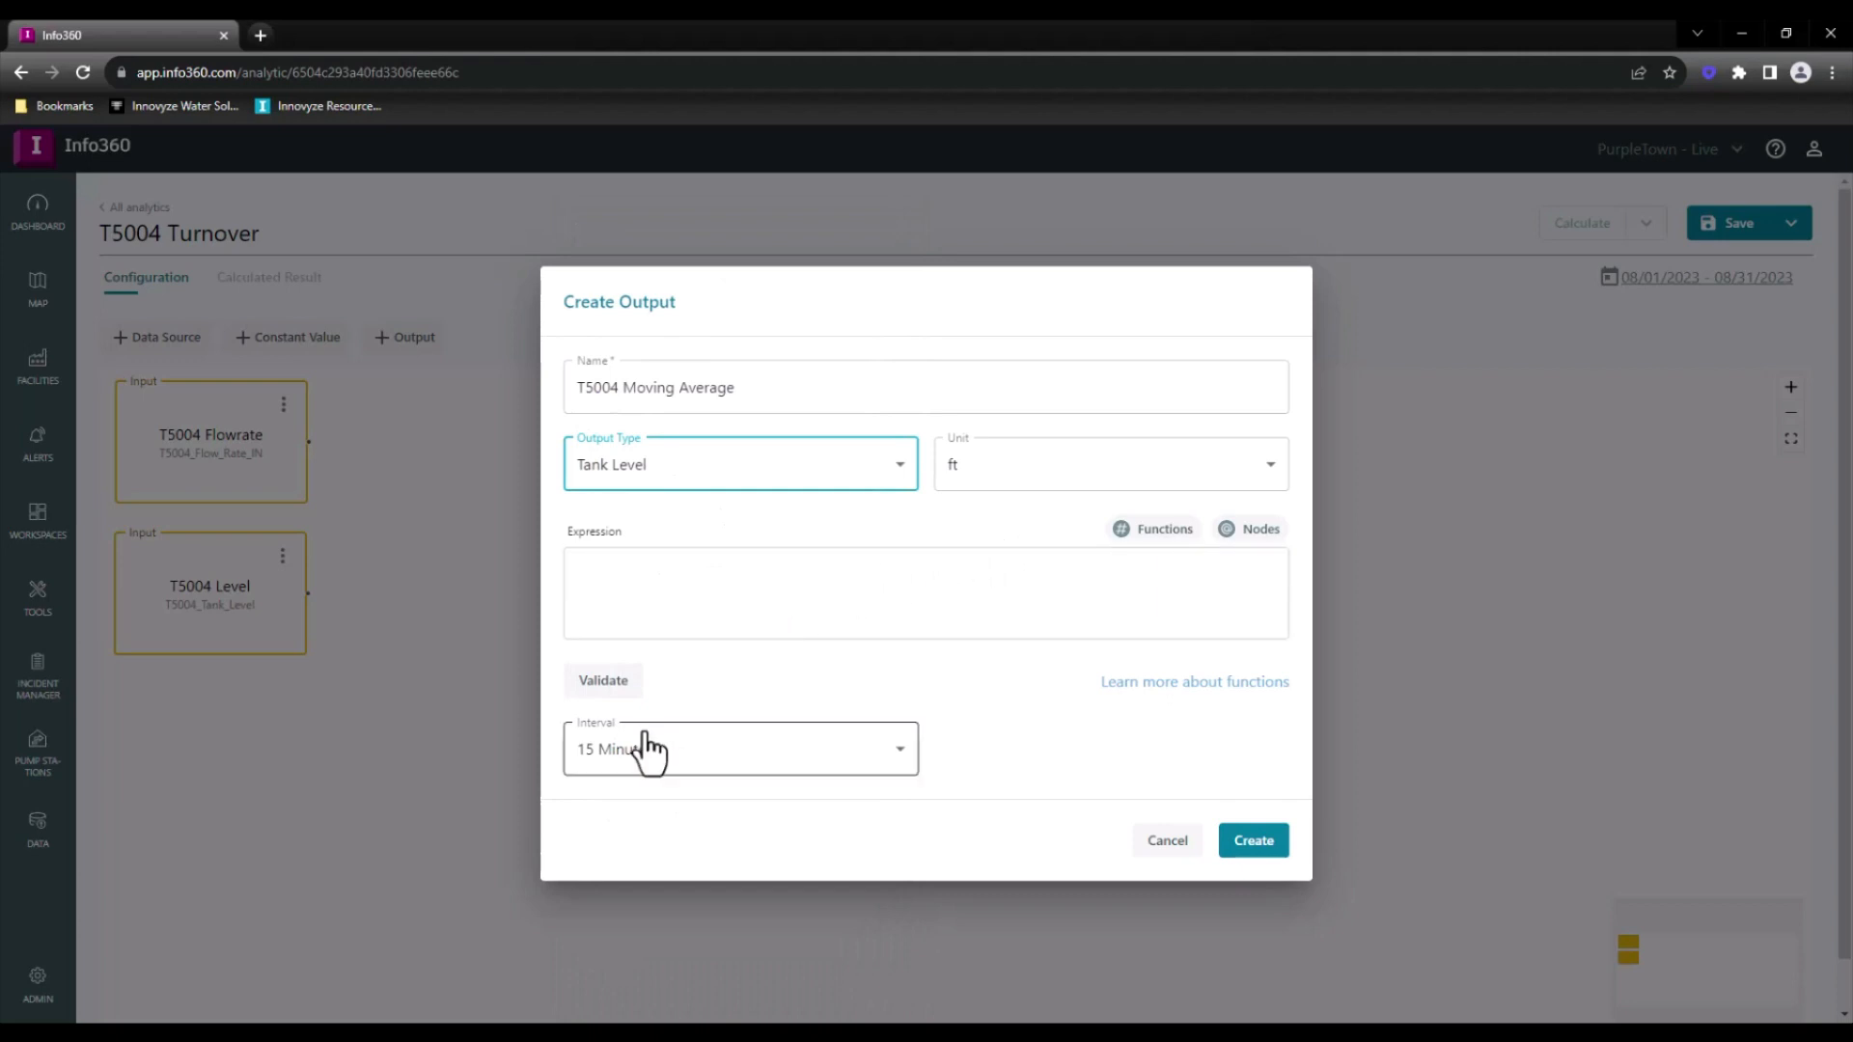
Browse the available functions and insert Simple Moving Average into the output's expression
key("ctrl")
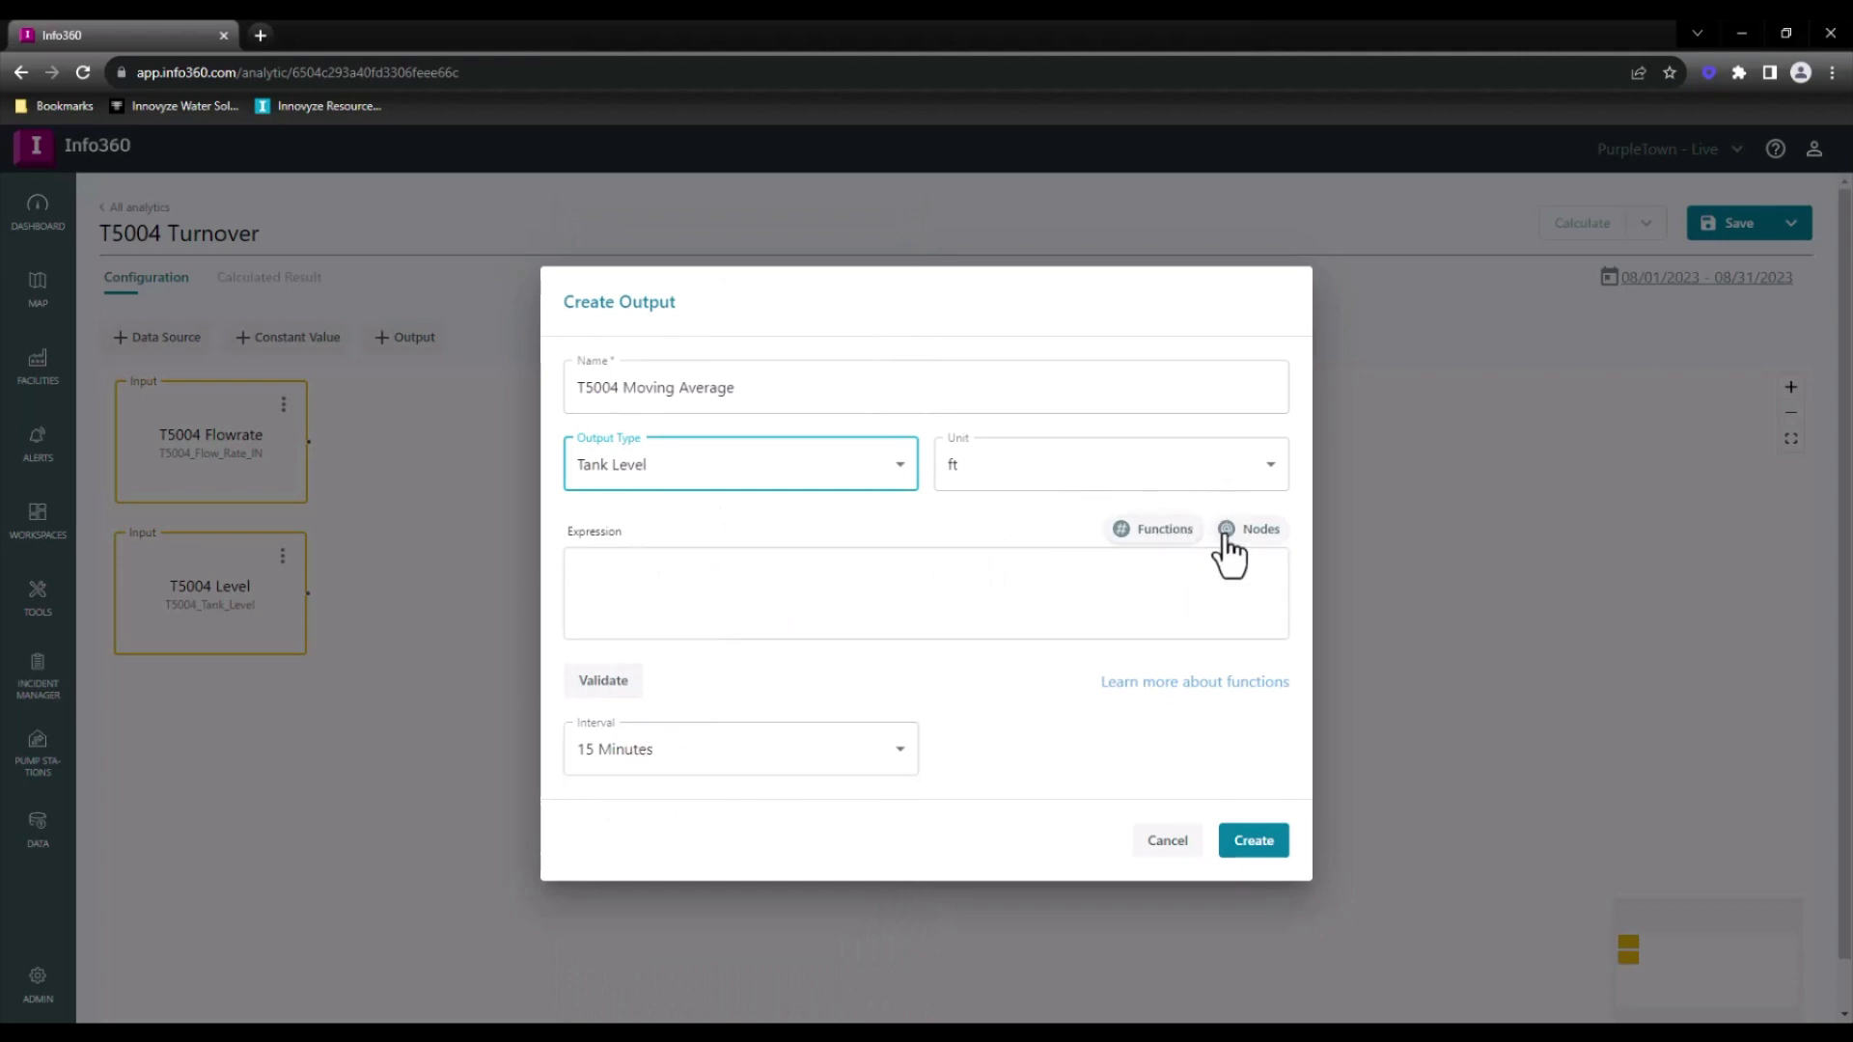
key("ctrl")
key("ctrl")
left_click(1159, 533)
scroll(1017, 704, "down", 3)
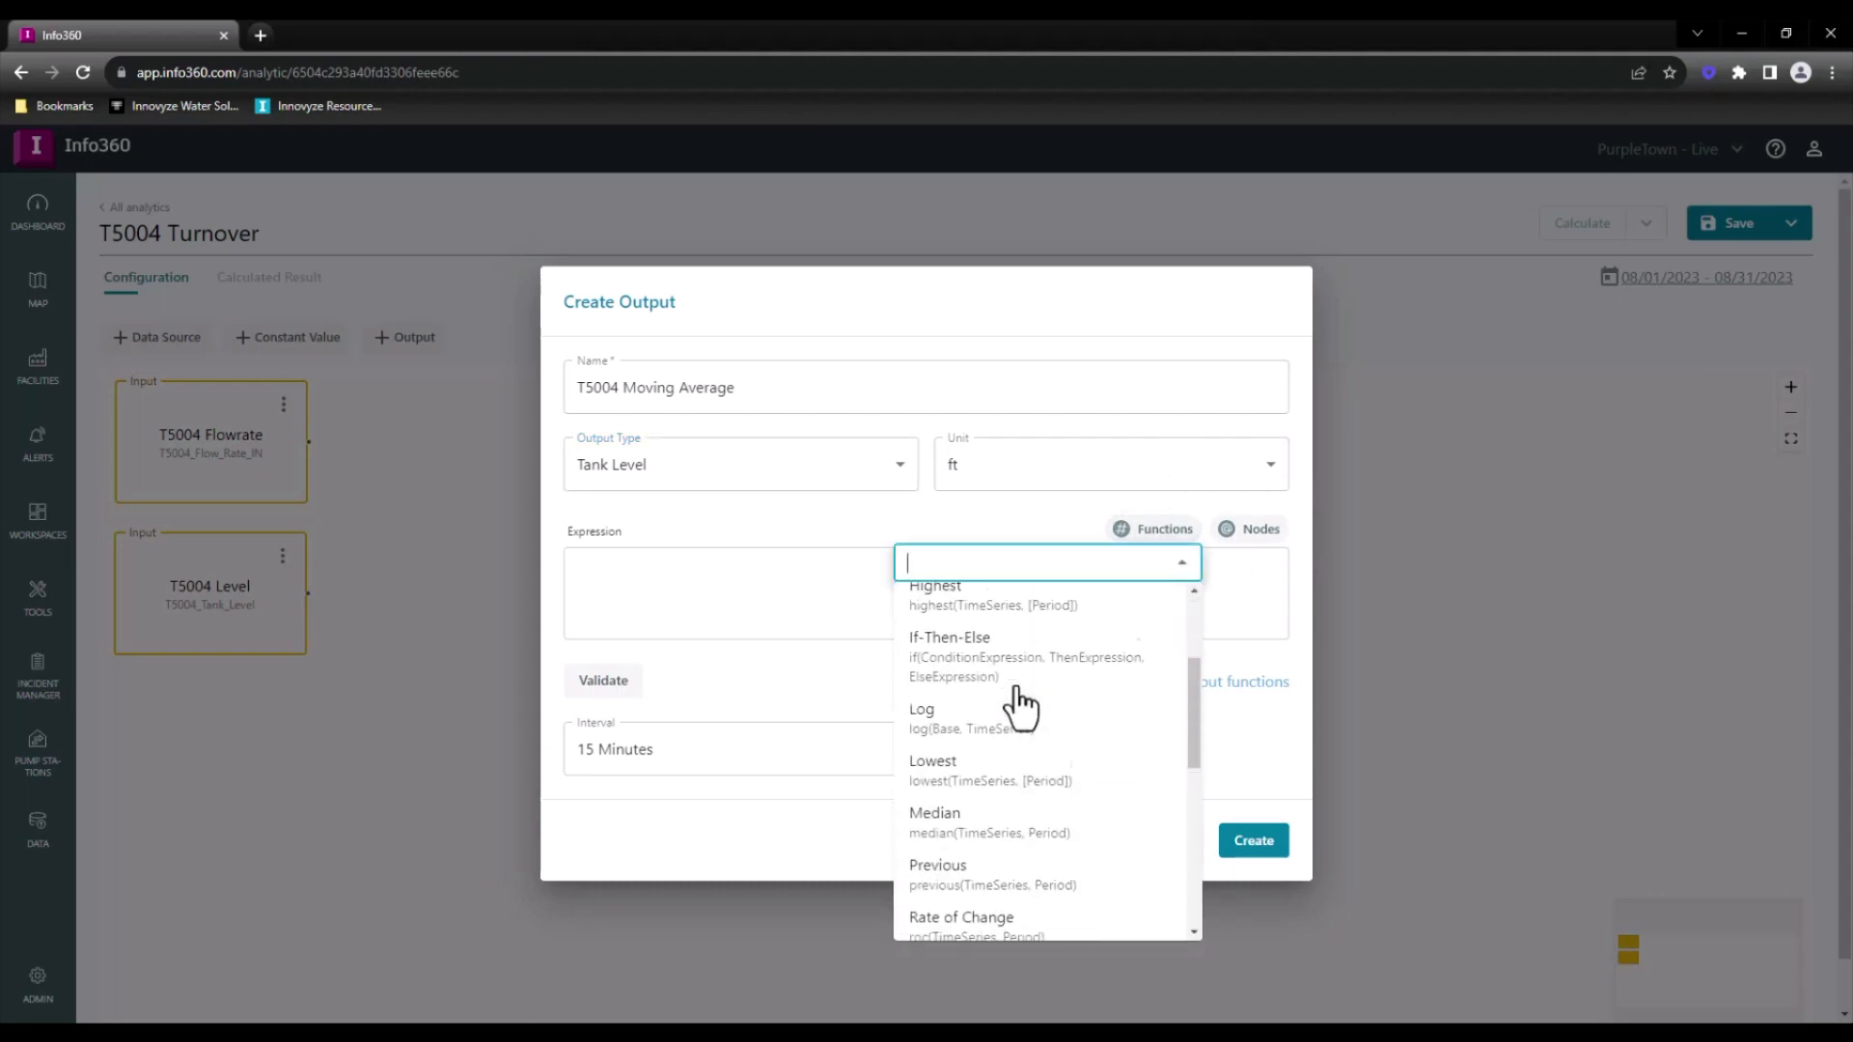
scroll(1017, 704, "down", 3)
scroll(1013, 736, "down", 1)
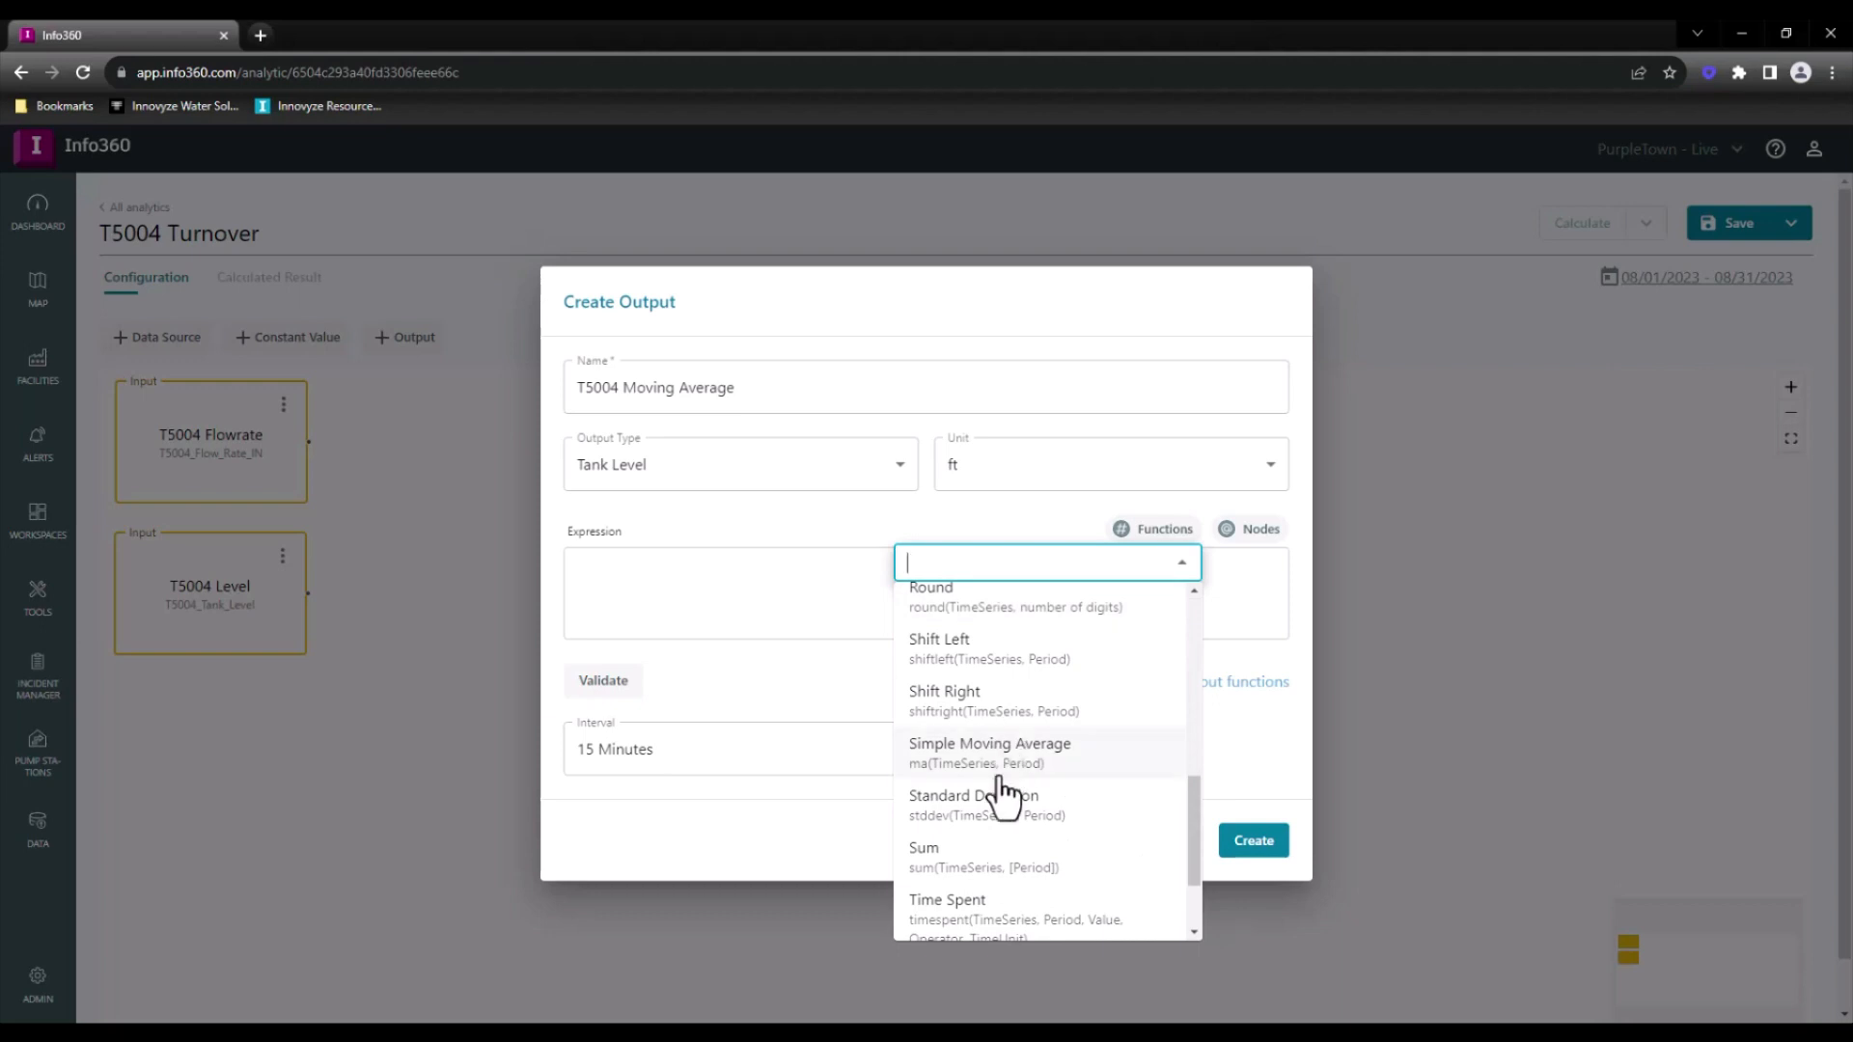
left_click(1030, 769)
scroll(1030, 769, "up", 1)
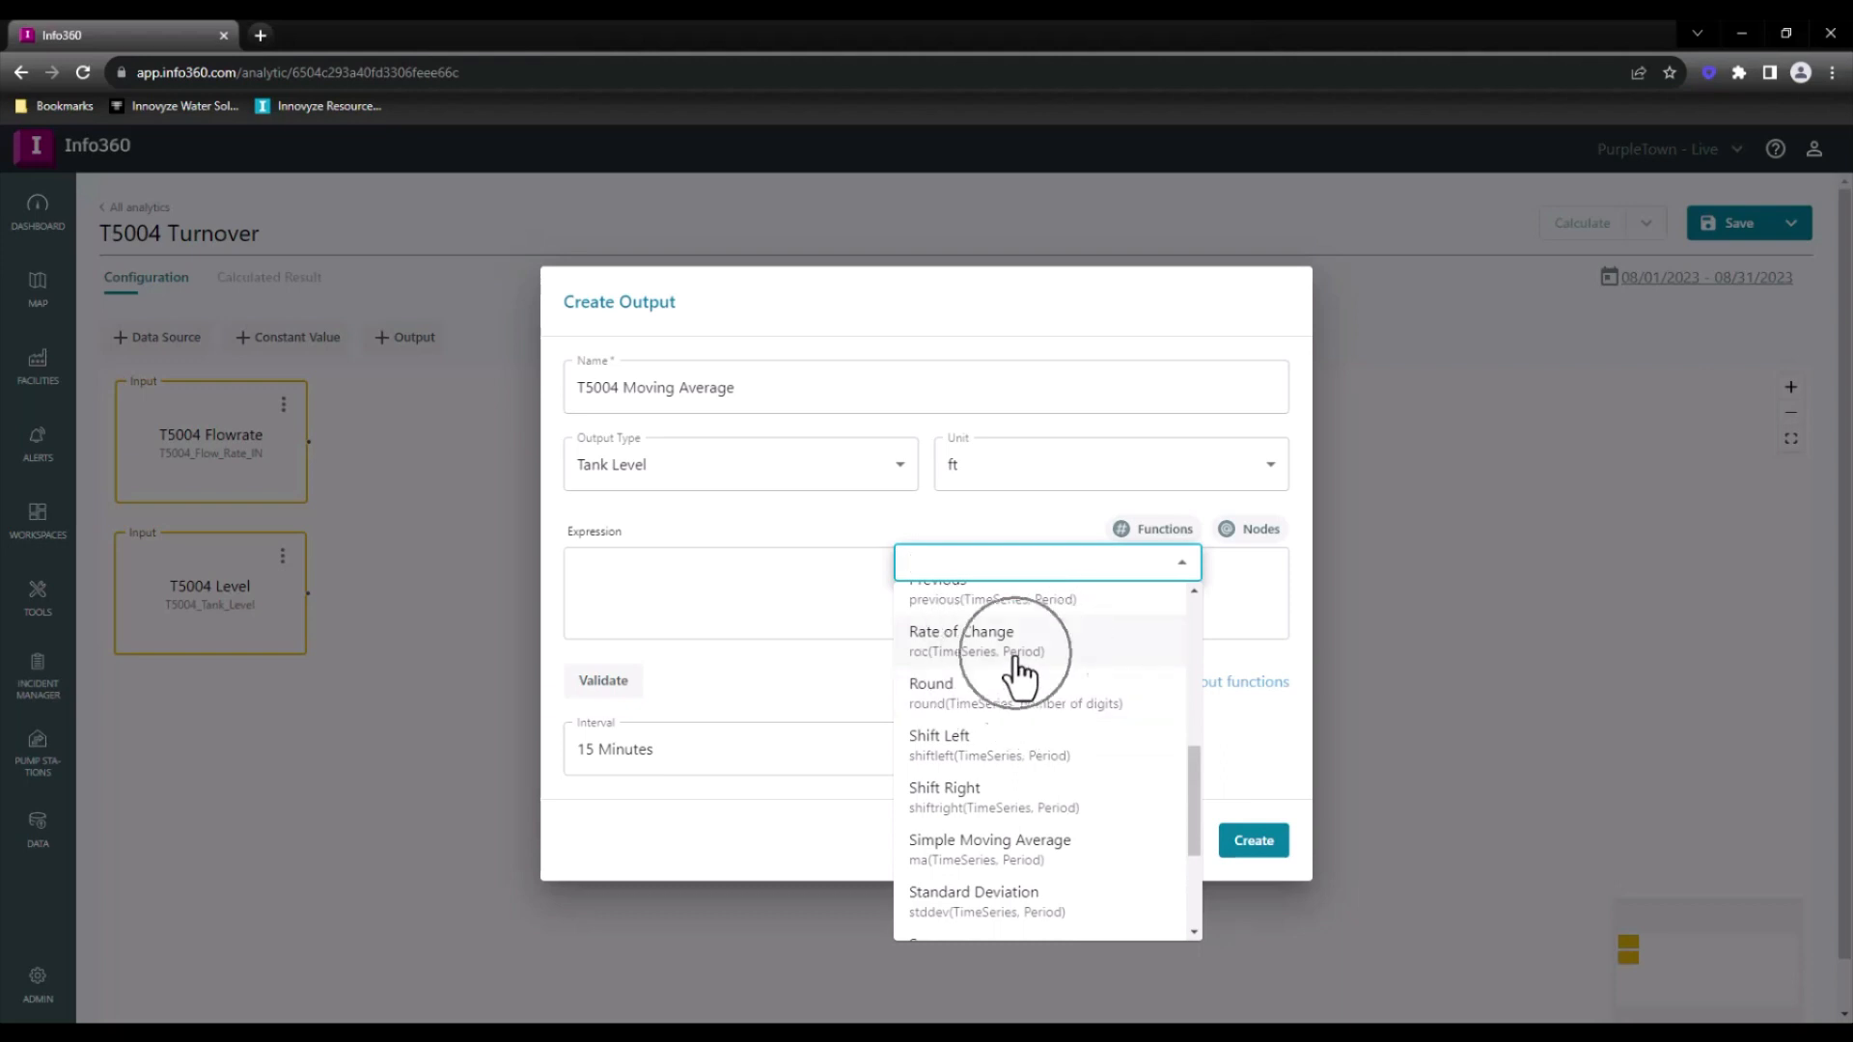
scroll(1018, 674, "up", 2)
scroll(1012, 676, "up", 1)
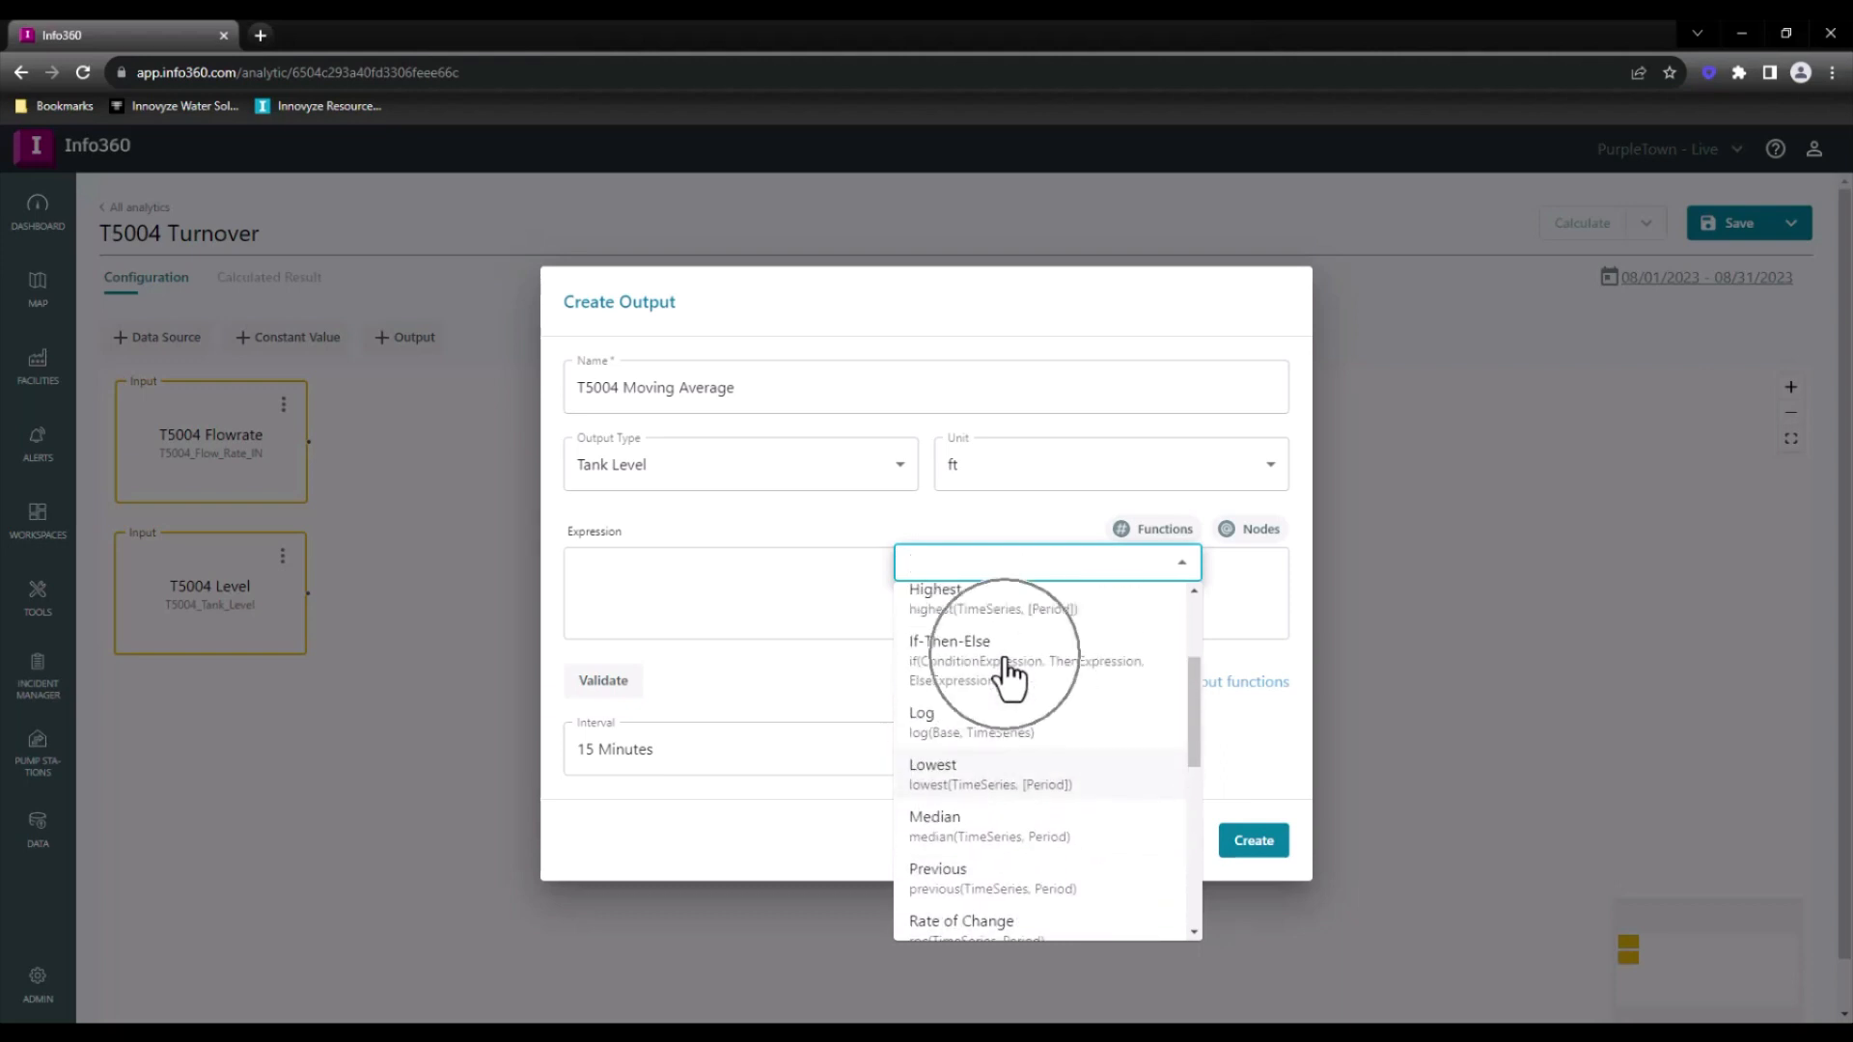
scroll(1008, 642, "down", 1)
scroll(1008, 642, "down", 2)
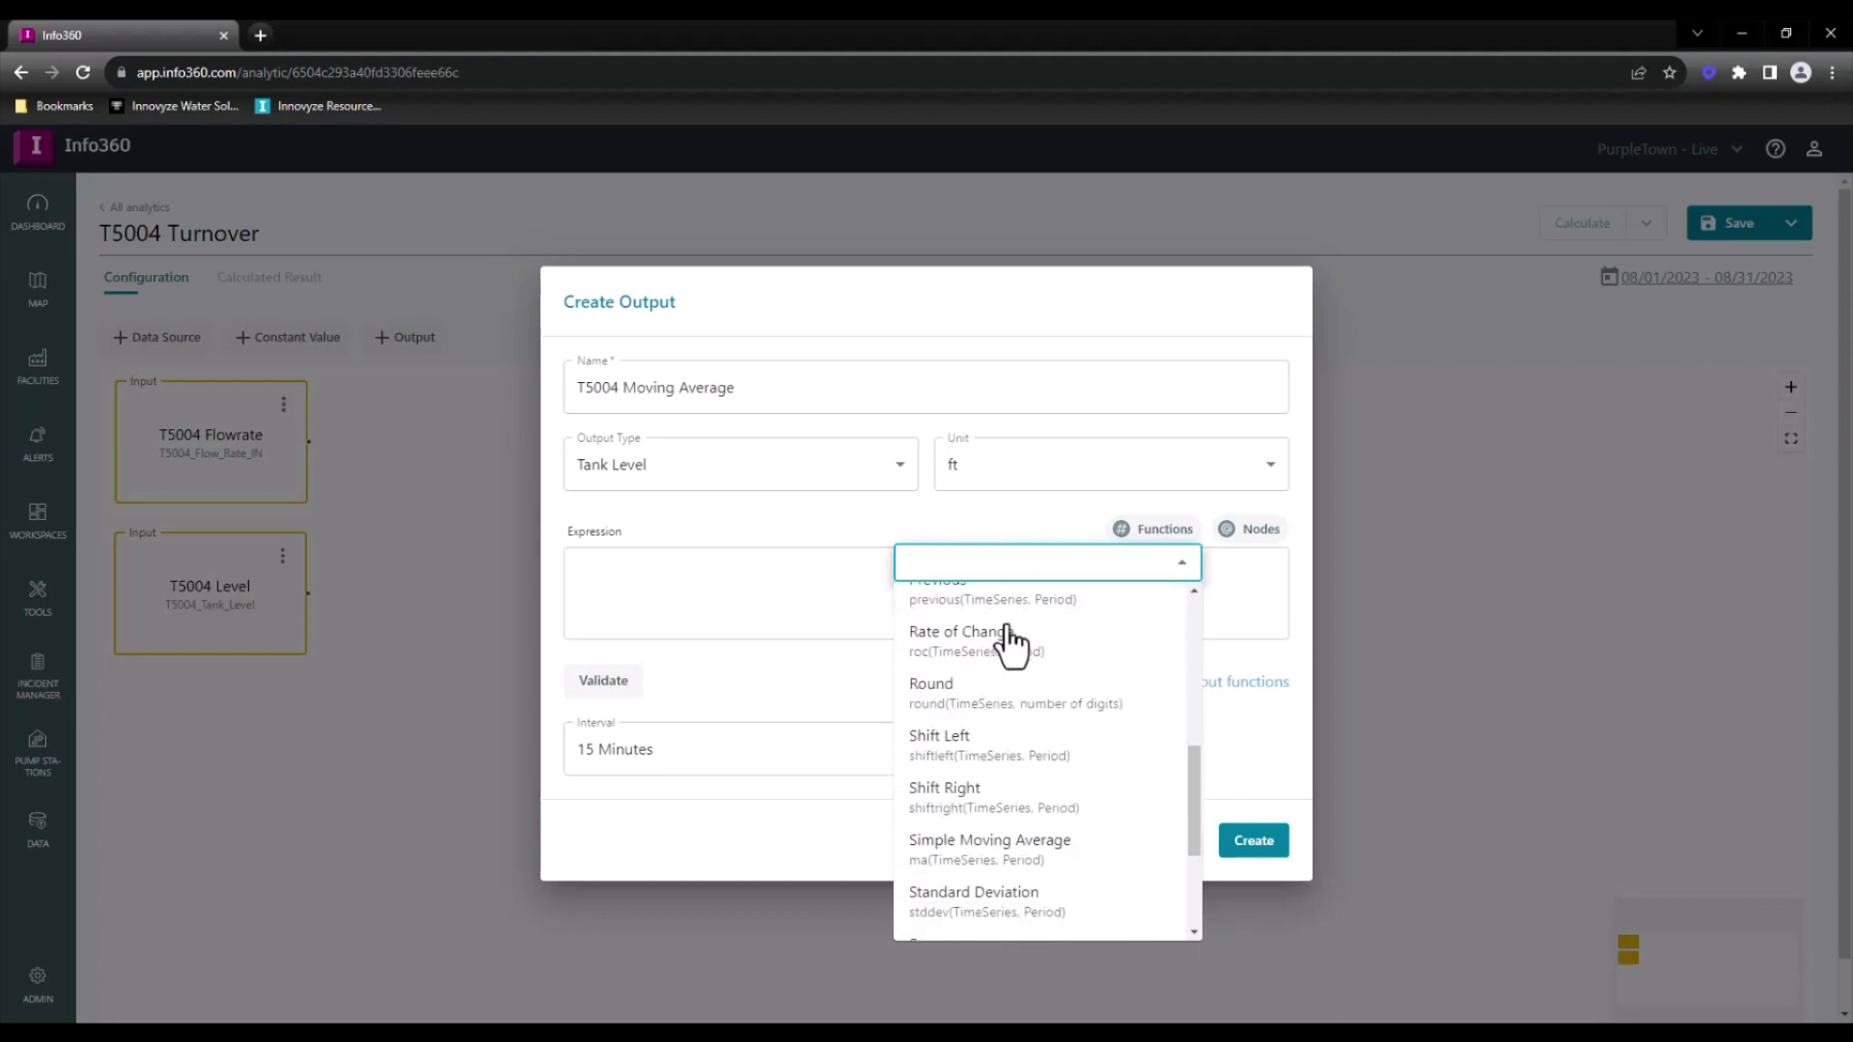
scroll(1014, 647, "down", 2)
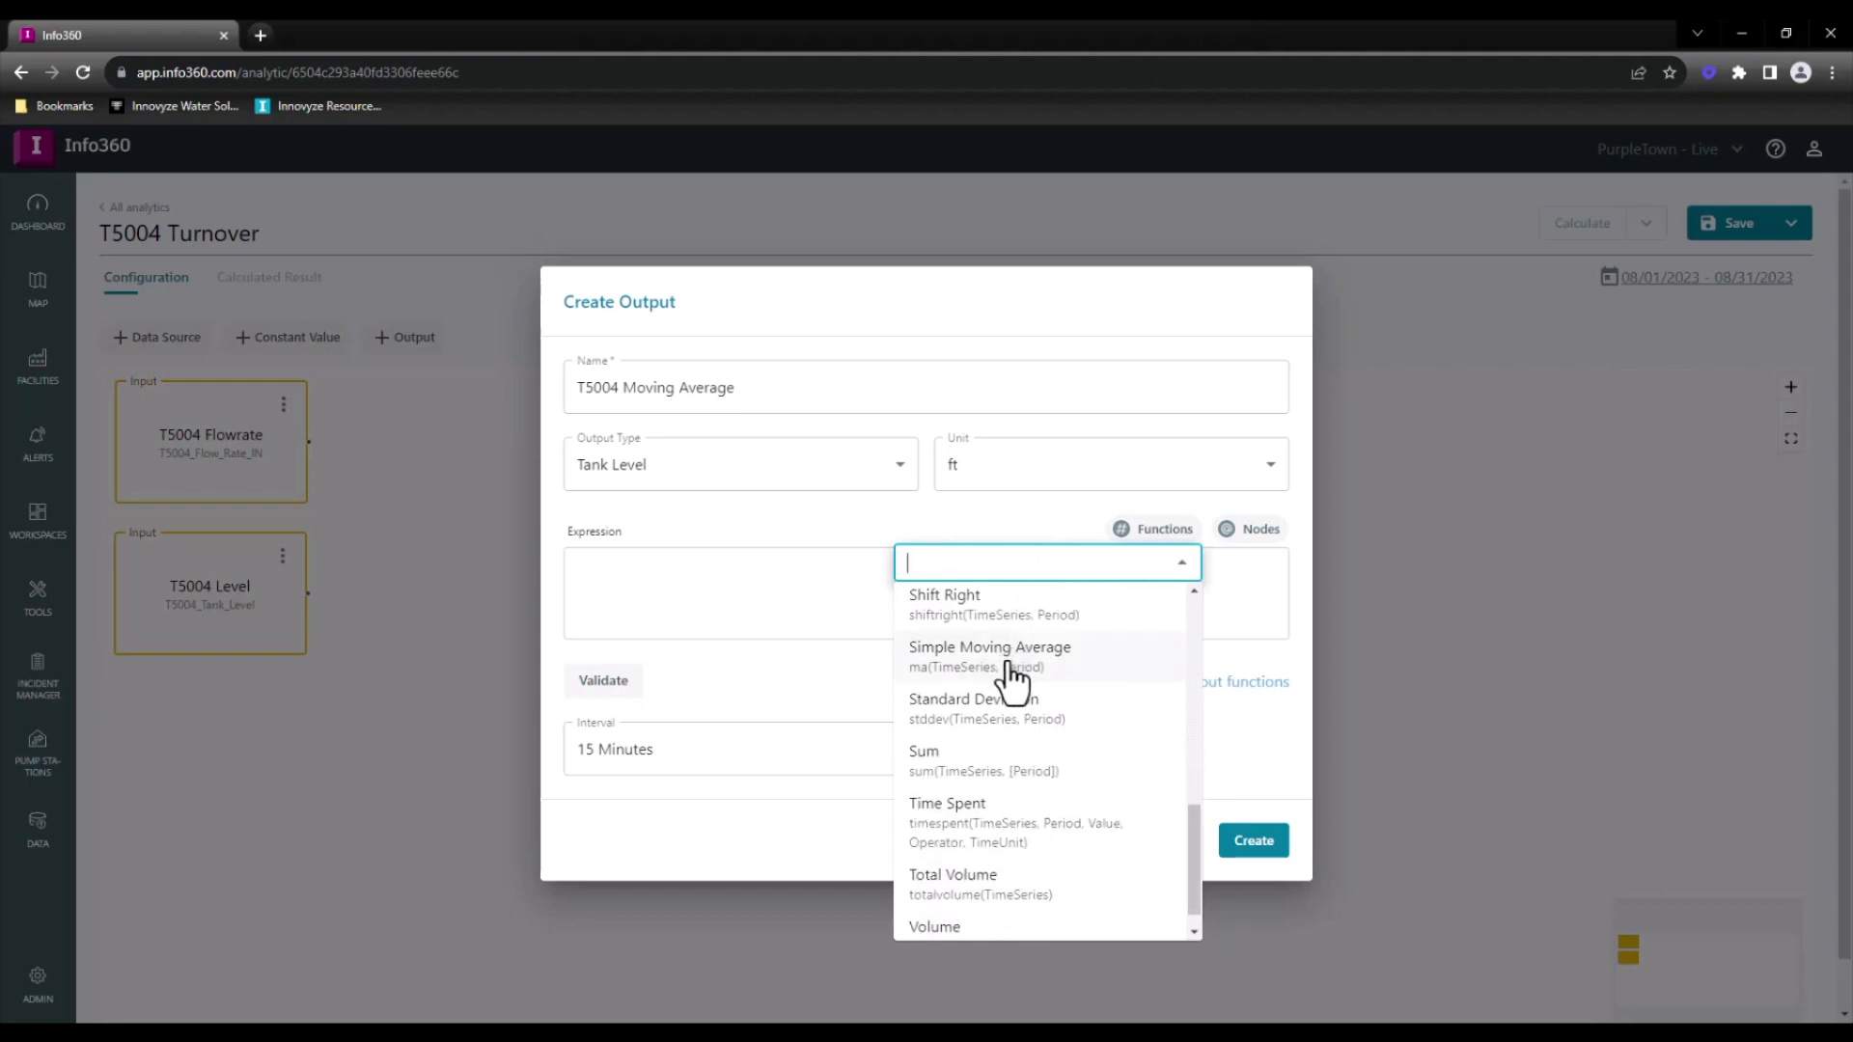
scroll(1004, 730, "up", 4)
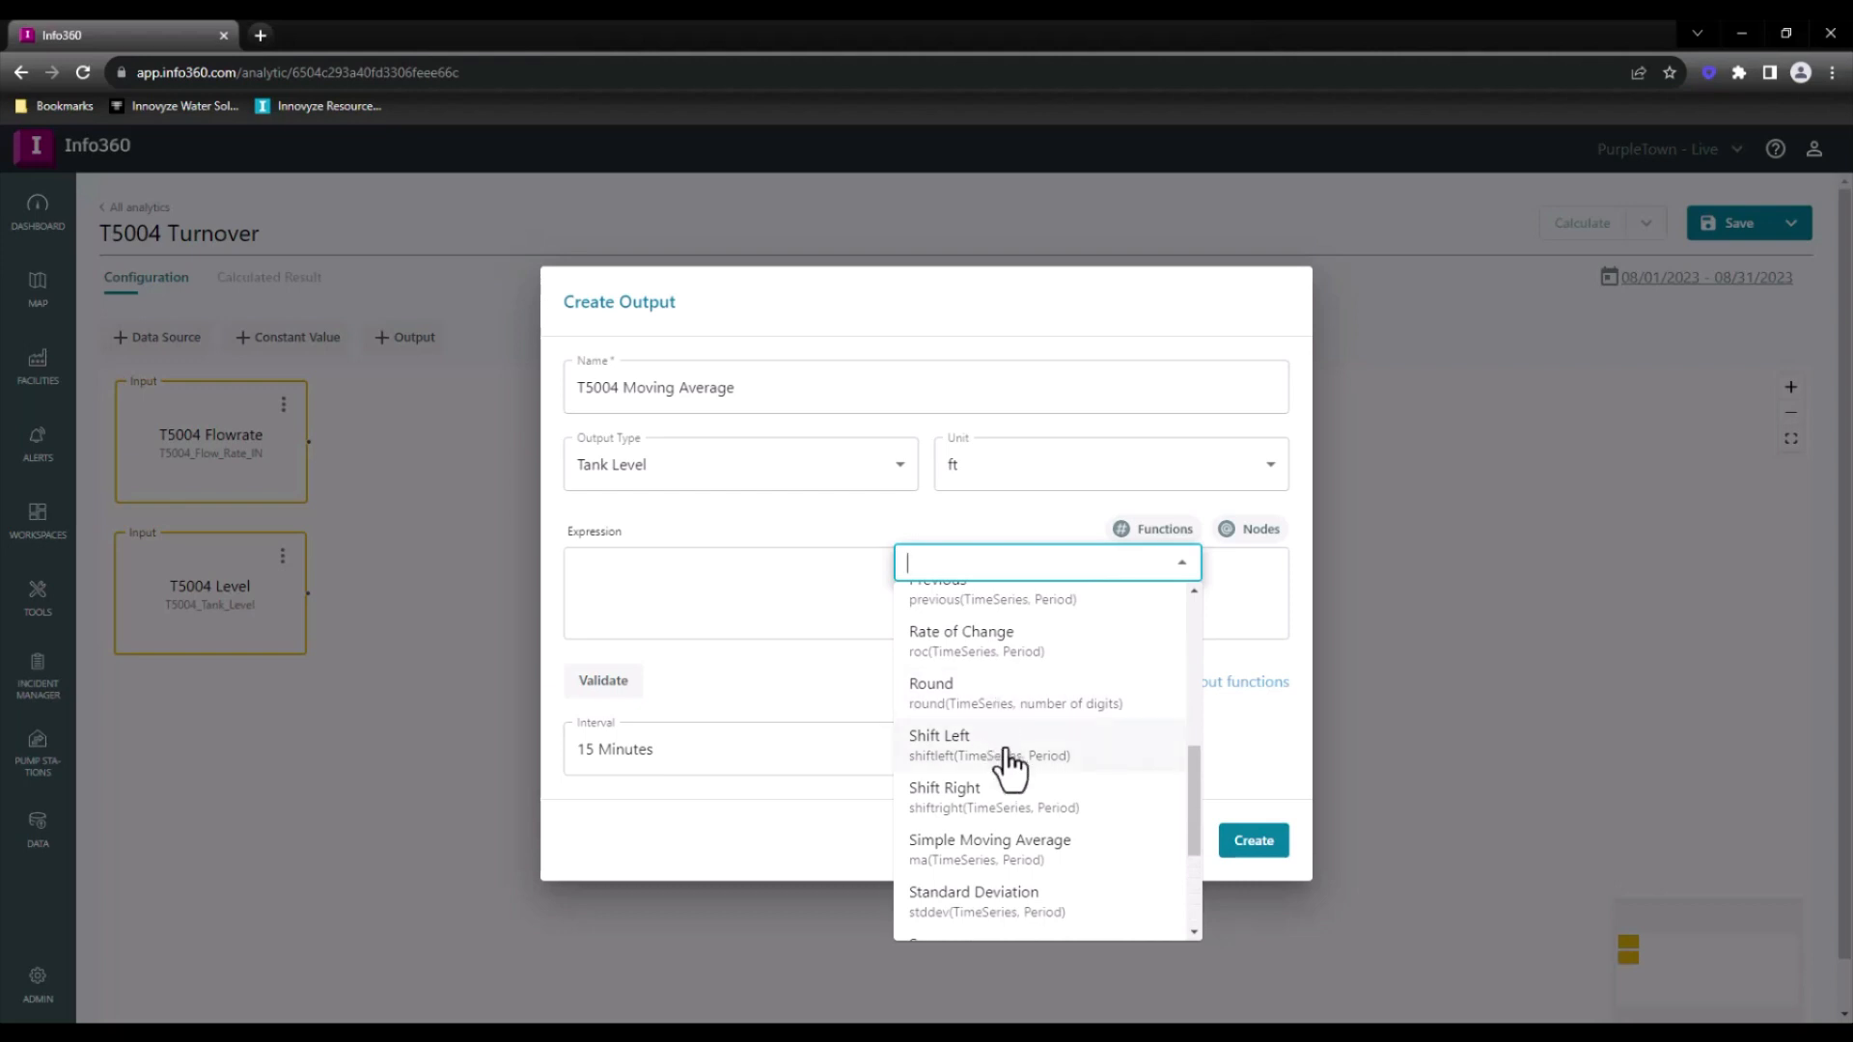
scroll(1011, 763, "down", 2)
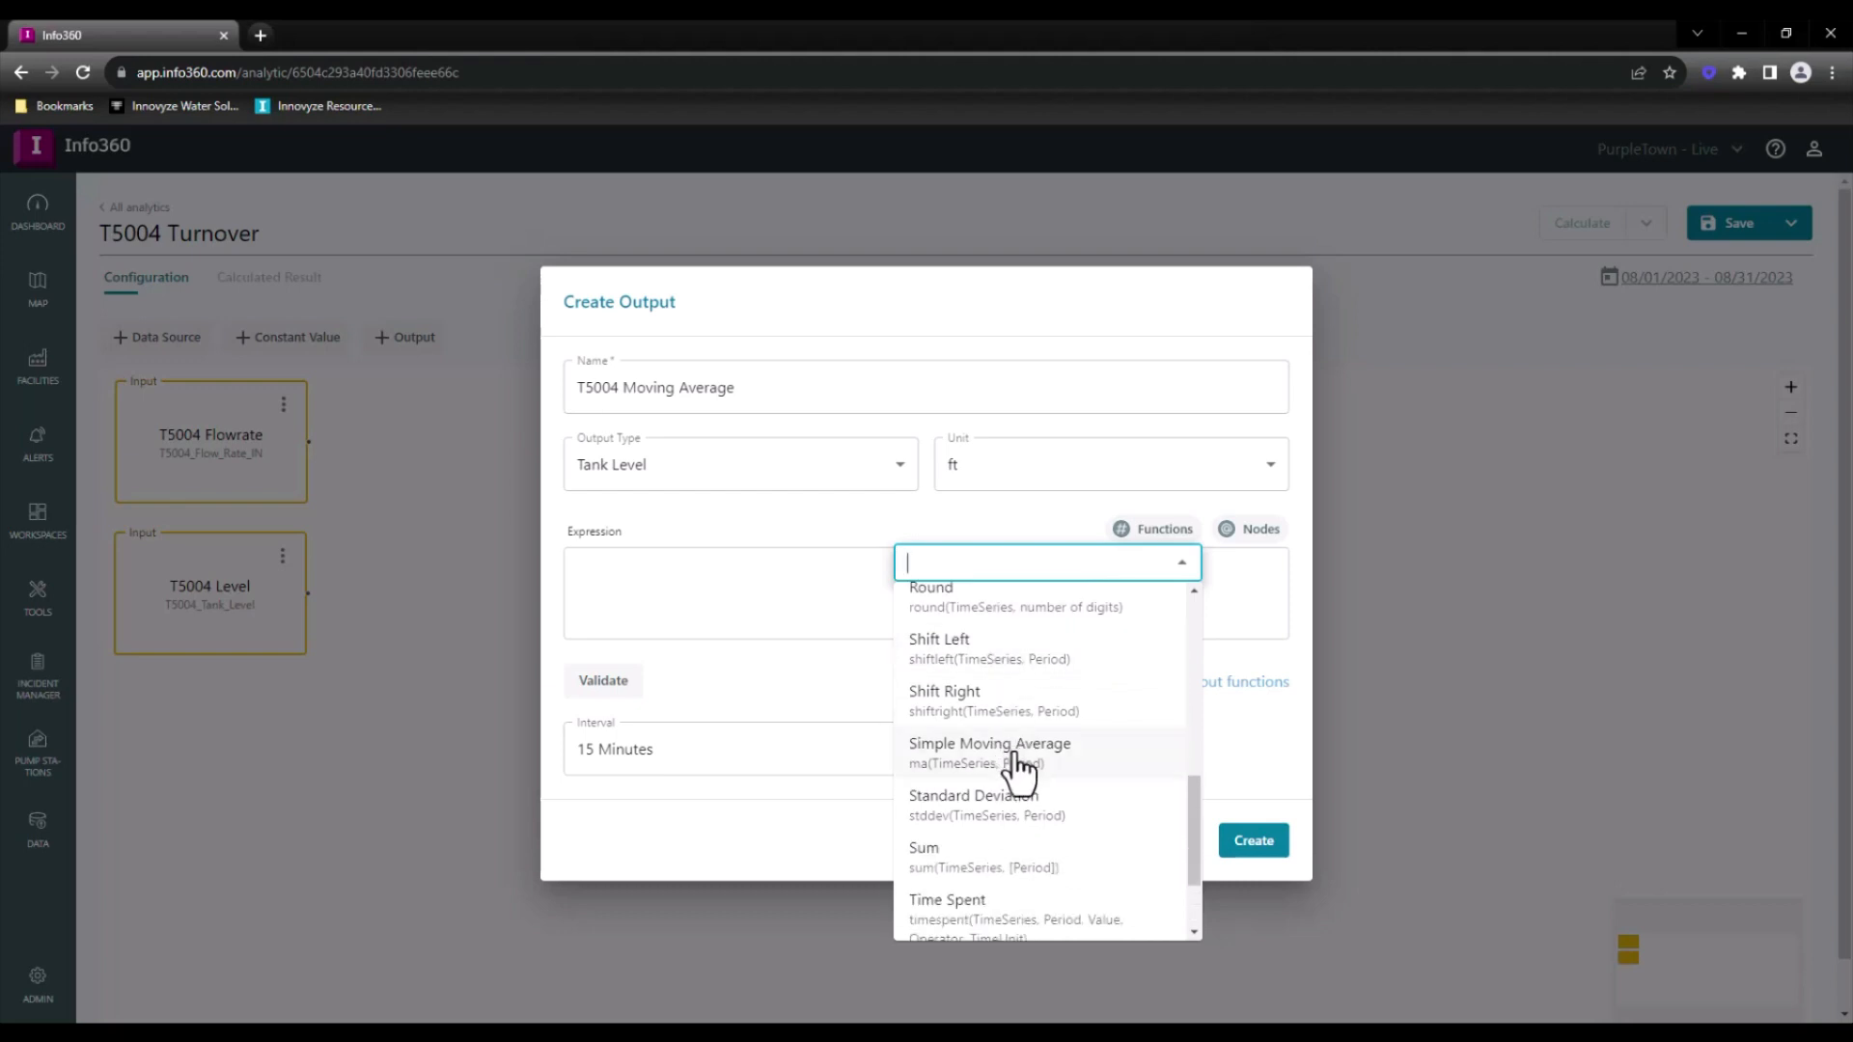
left_click(1016, 769)
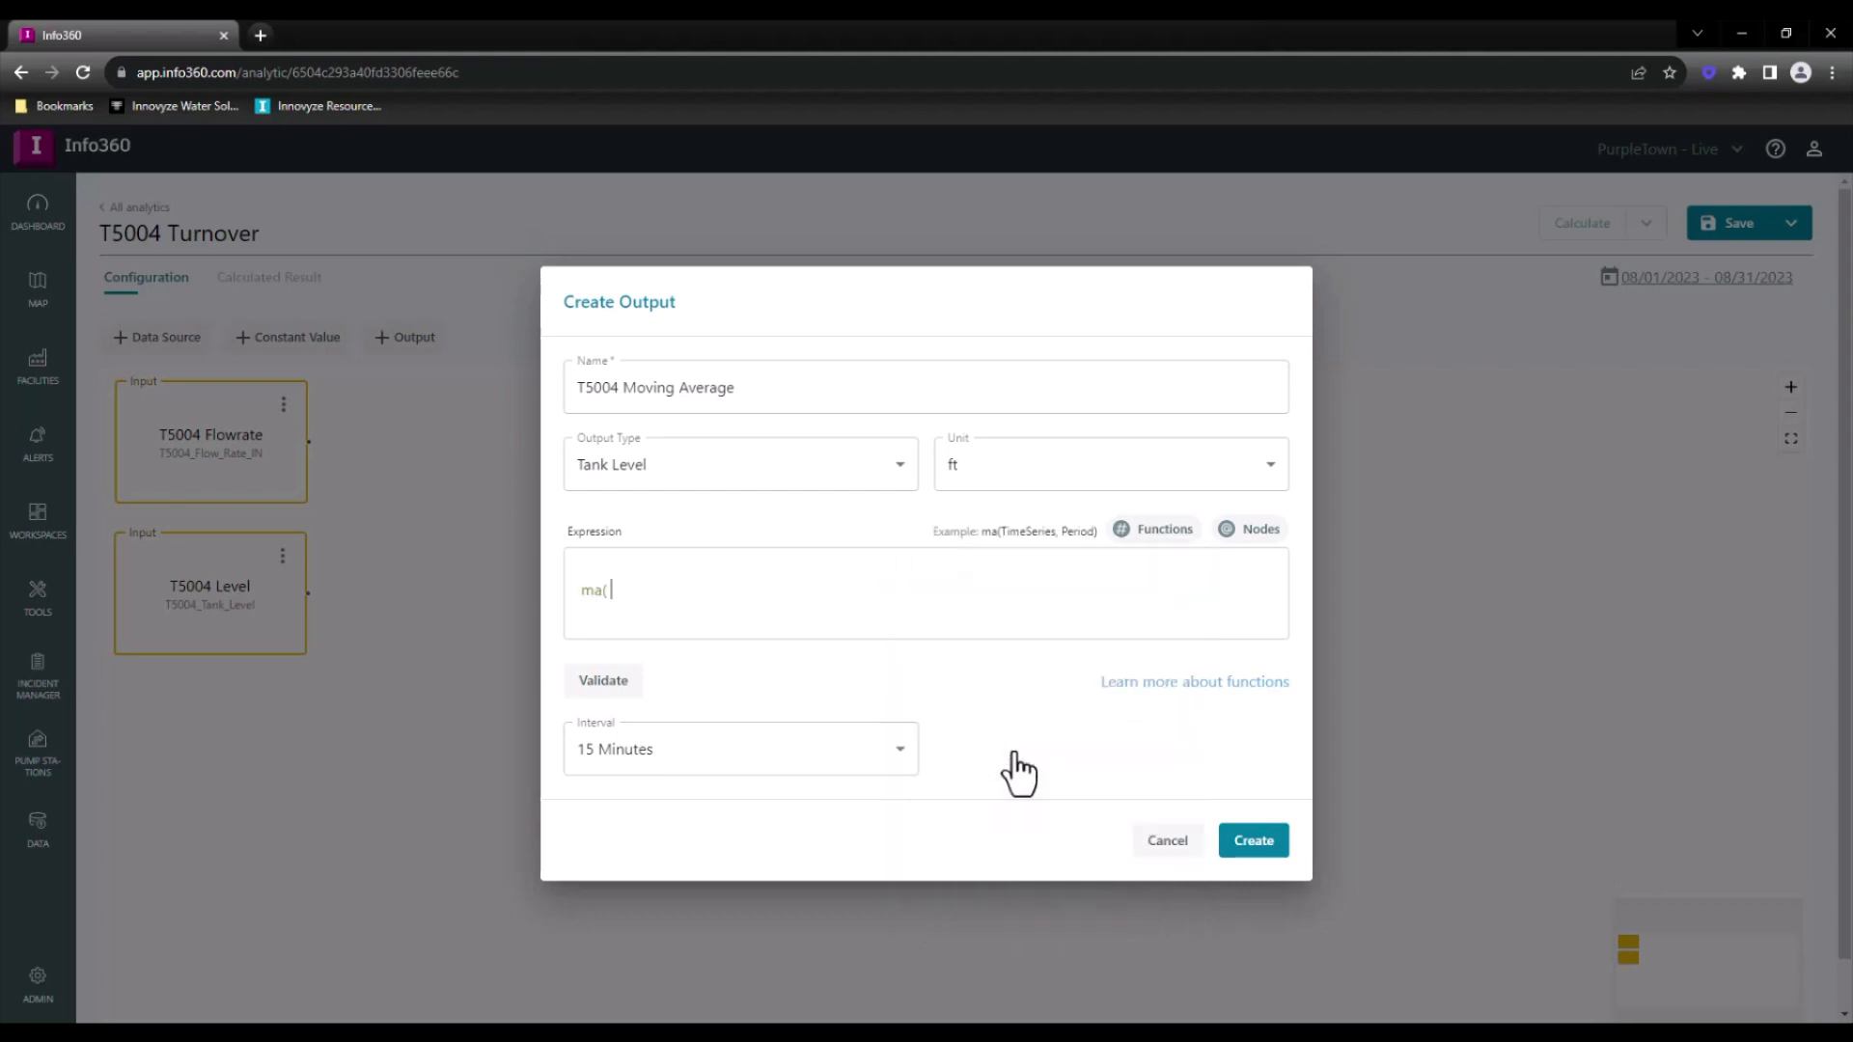
Open the help on analytic functions, review its list of function topics, and close it
left_click(1182, 687)
left_click(1183, 687)
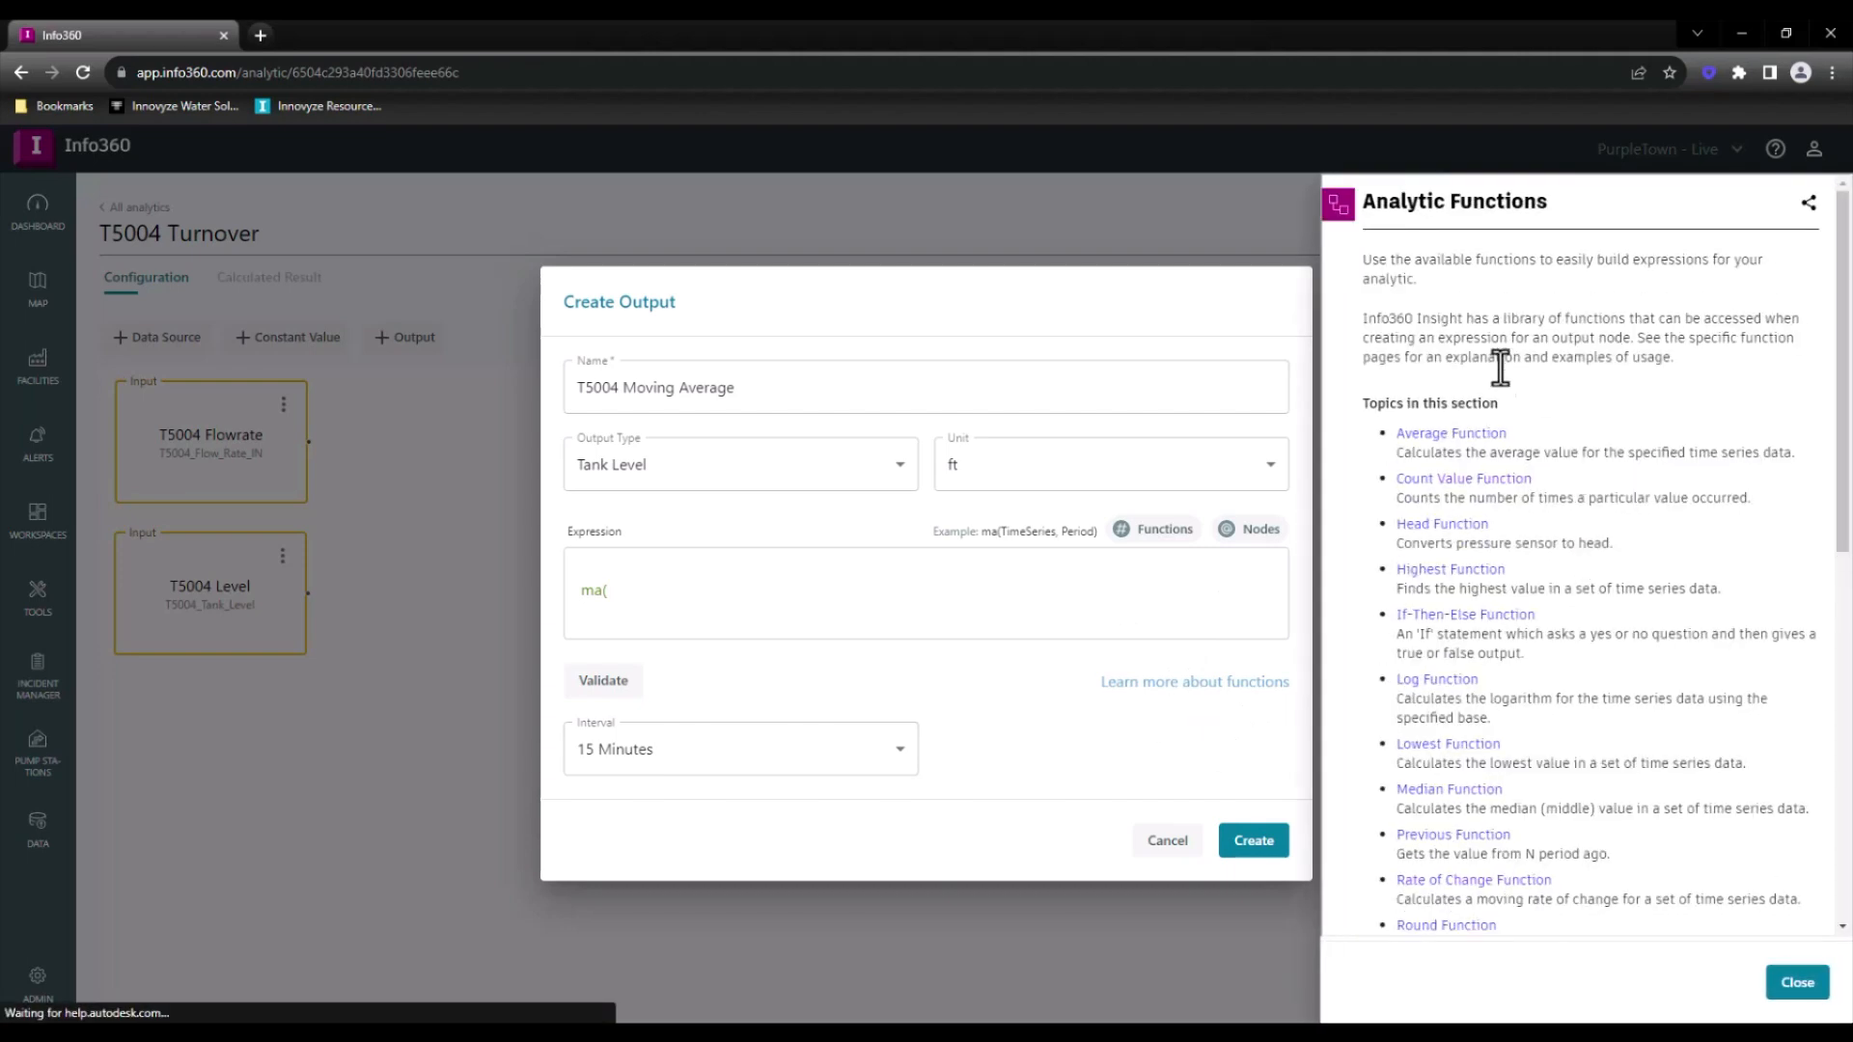
left_click(1451, 435)
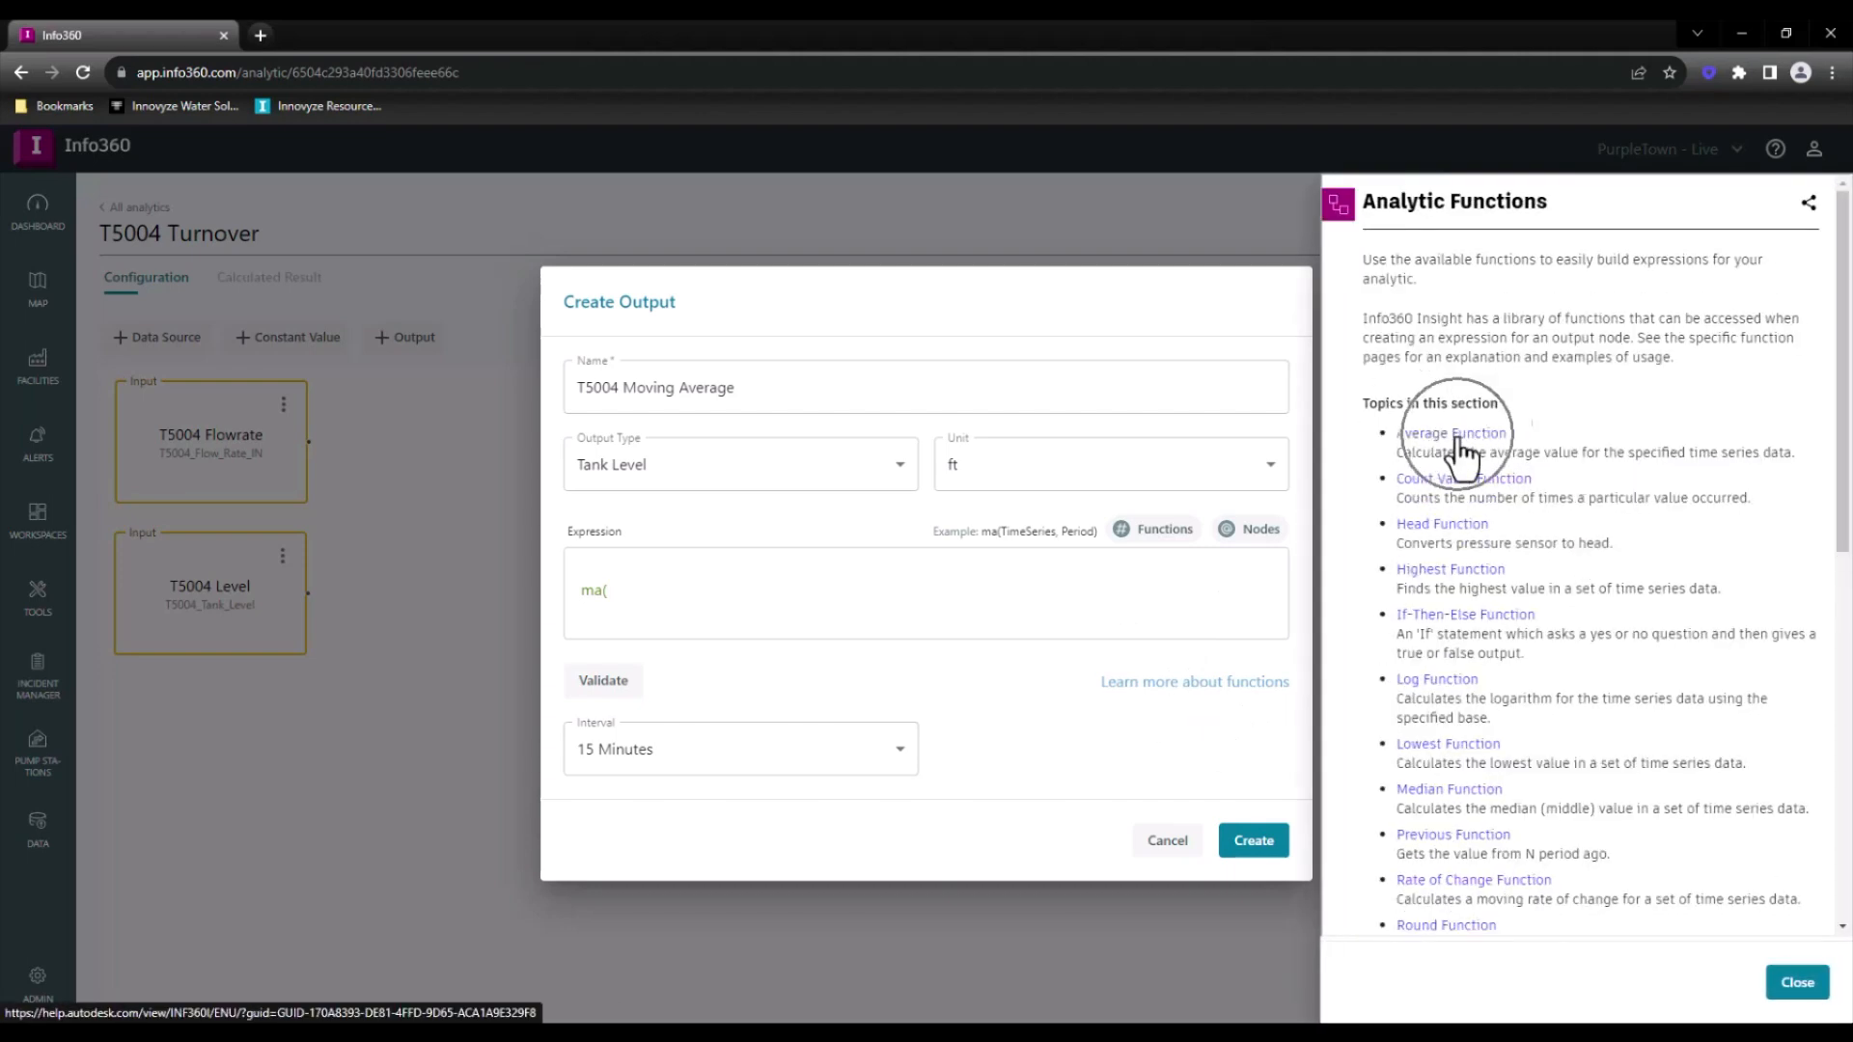
left_click(1548, 454)
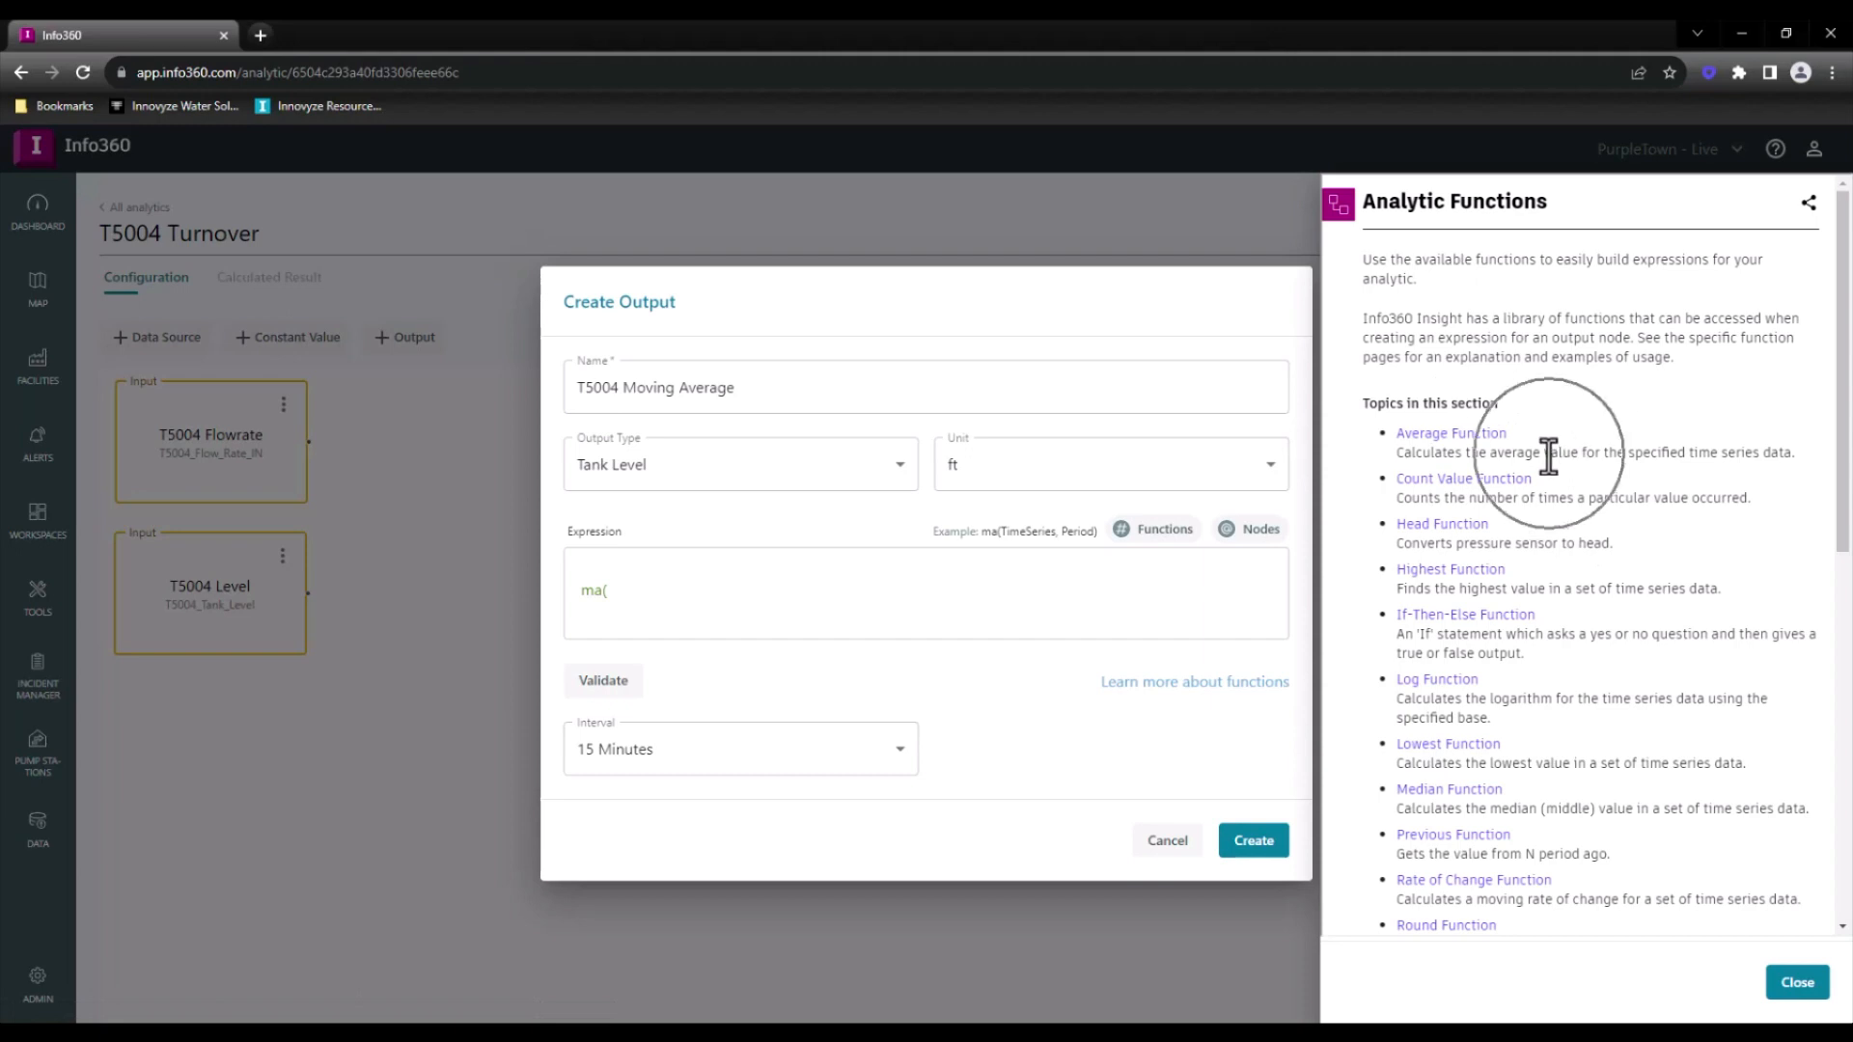
scroll(1645, 806, "down", 2)
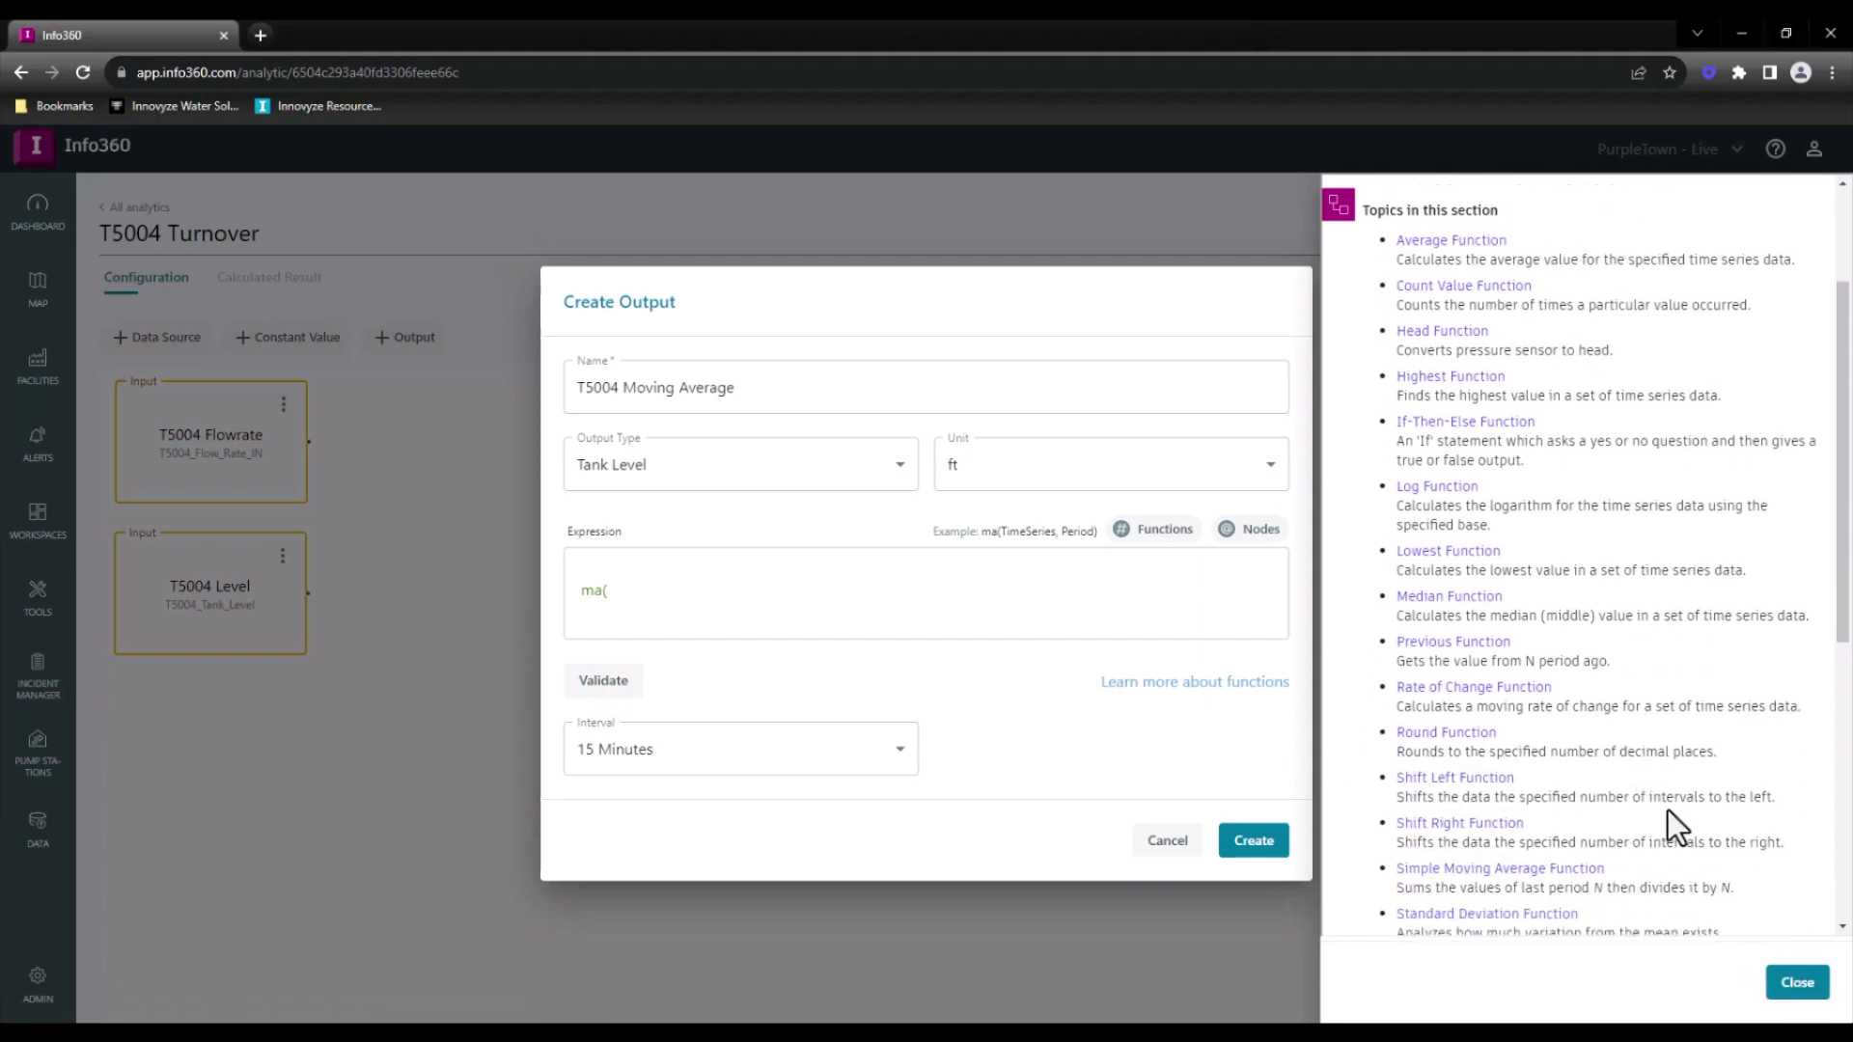
left_click(1797, 985)
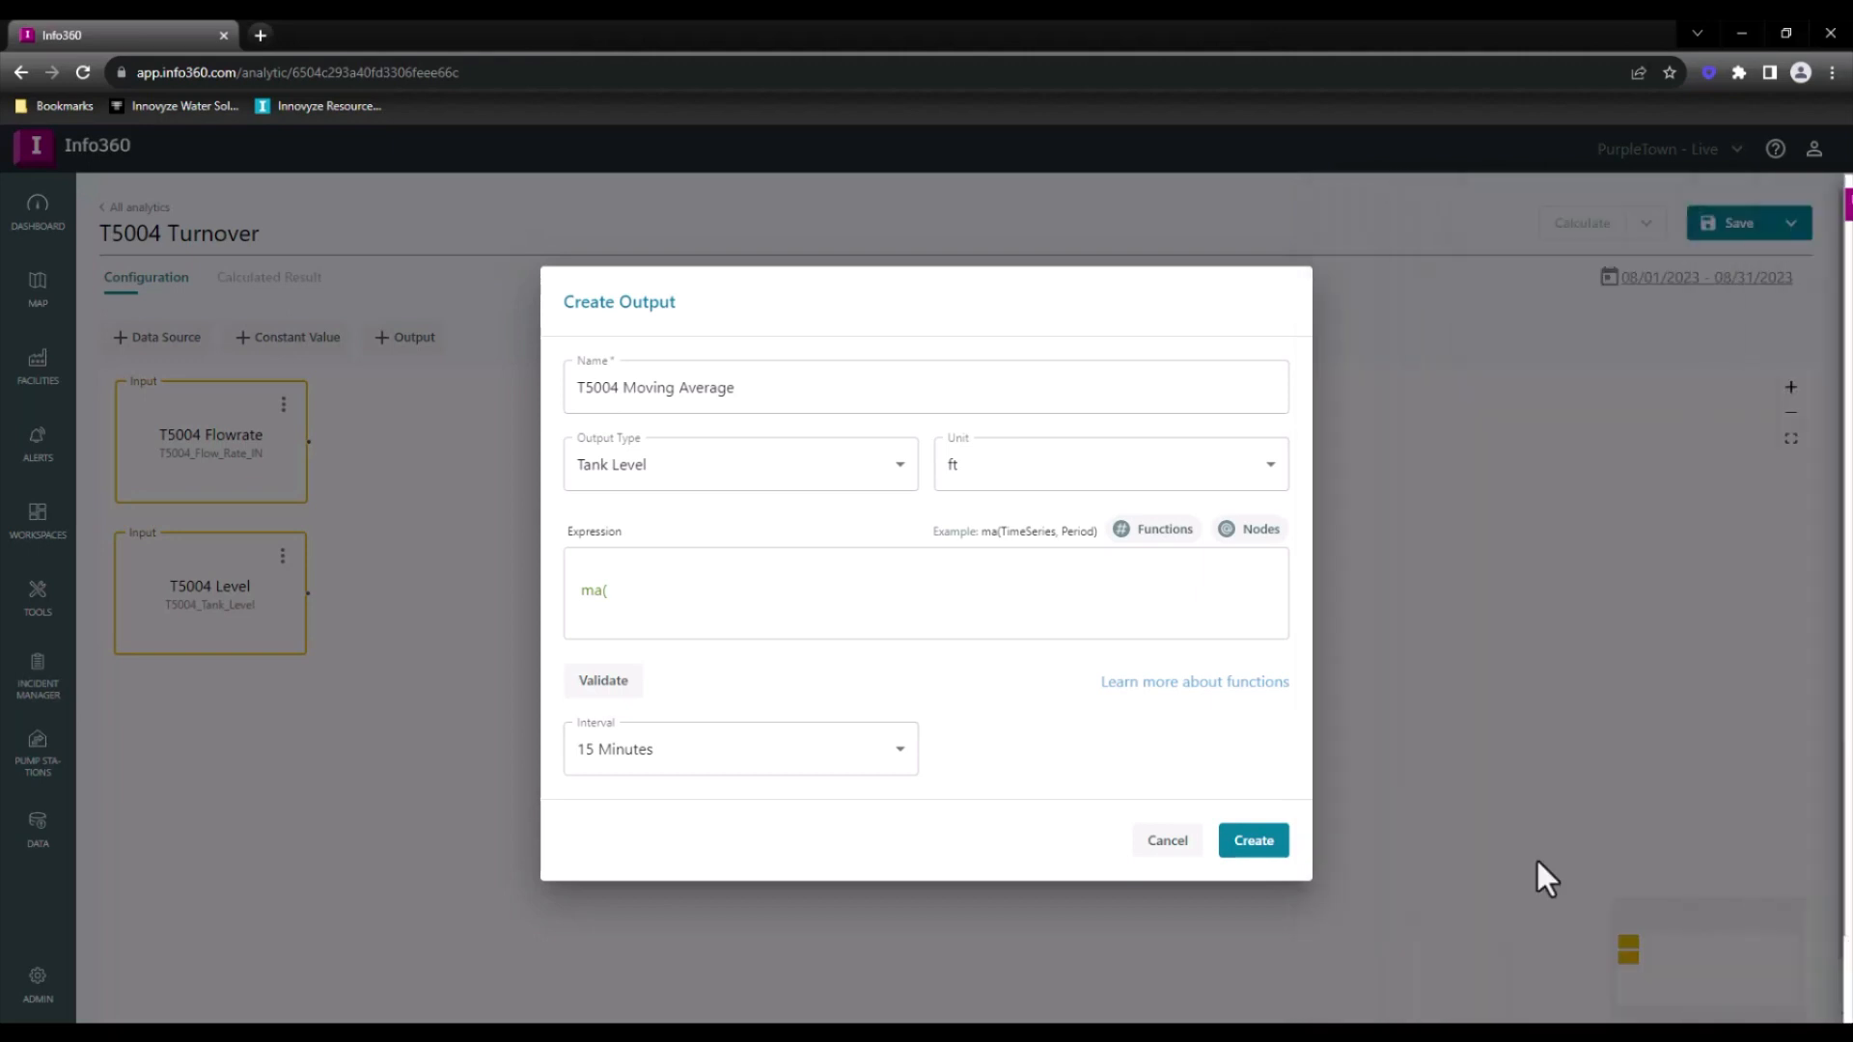
left_click(1254, 530)
left_click(1081, 641)
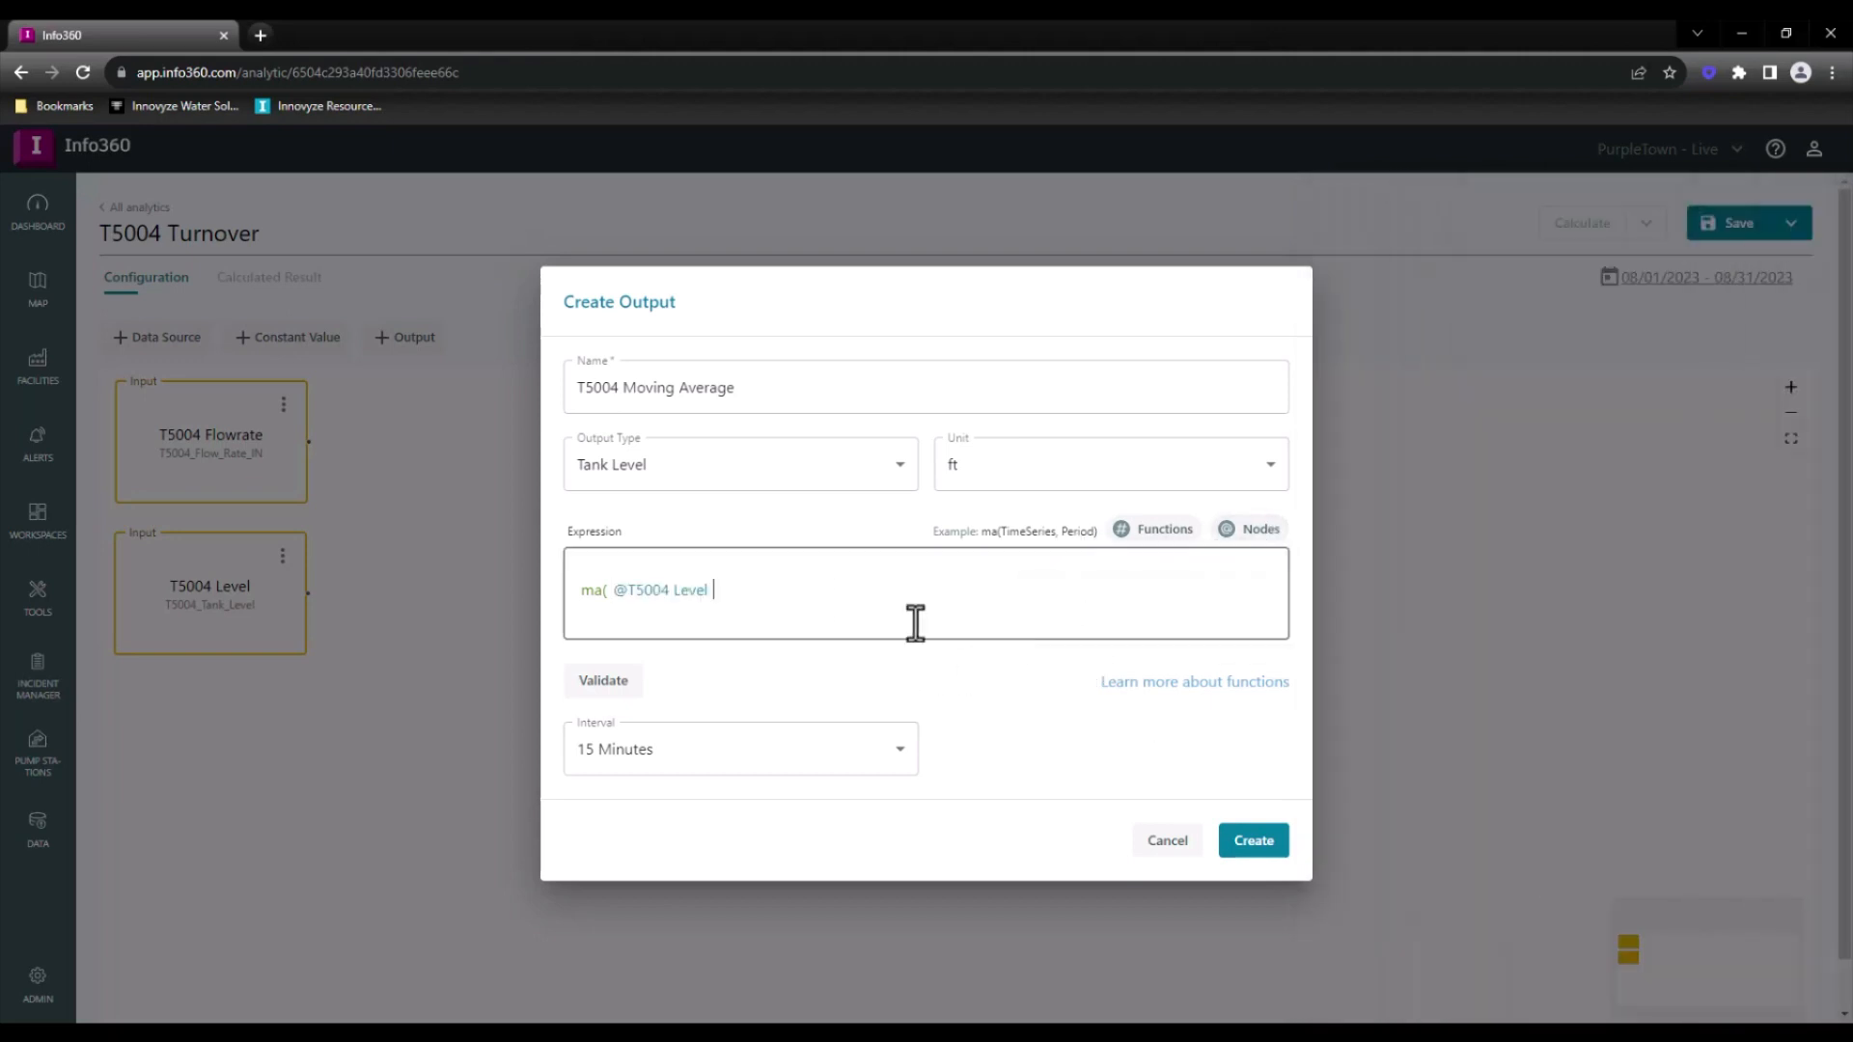
type(")")
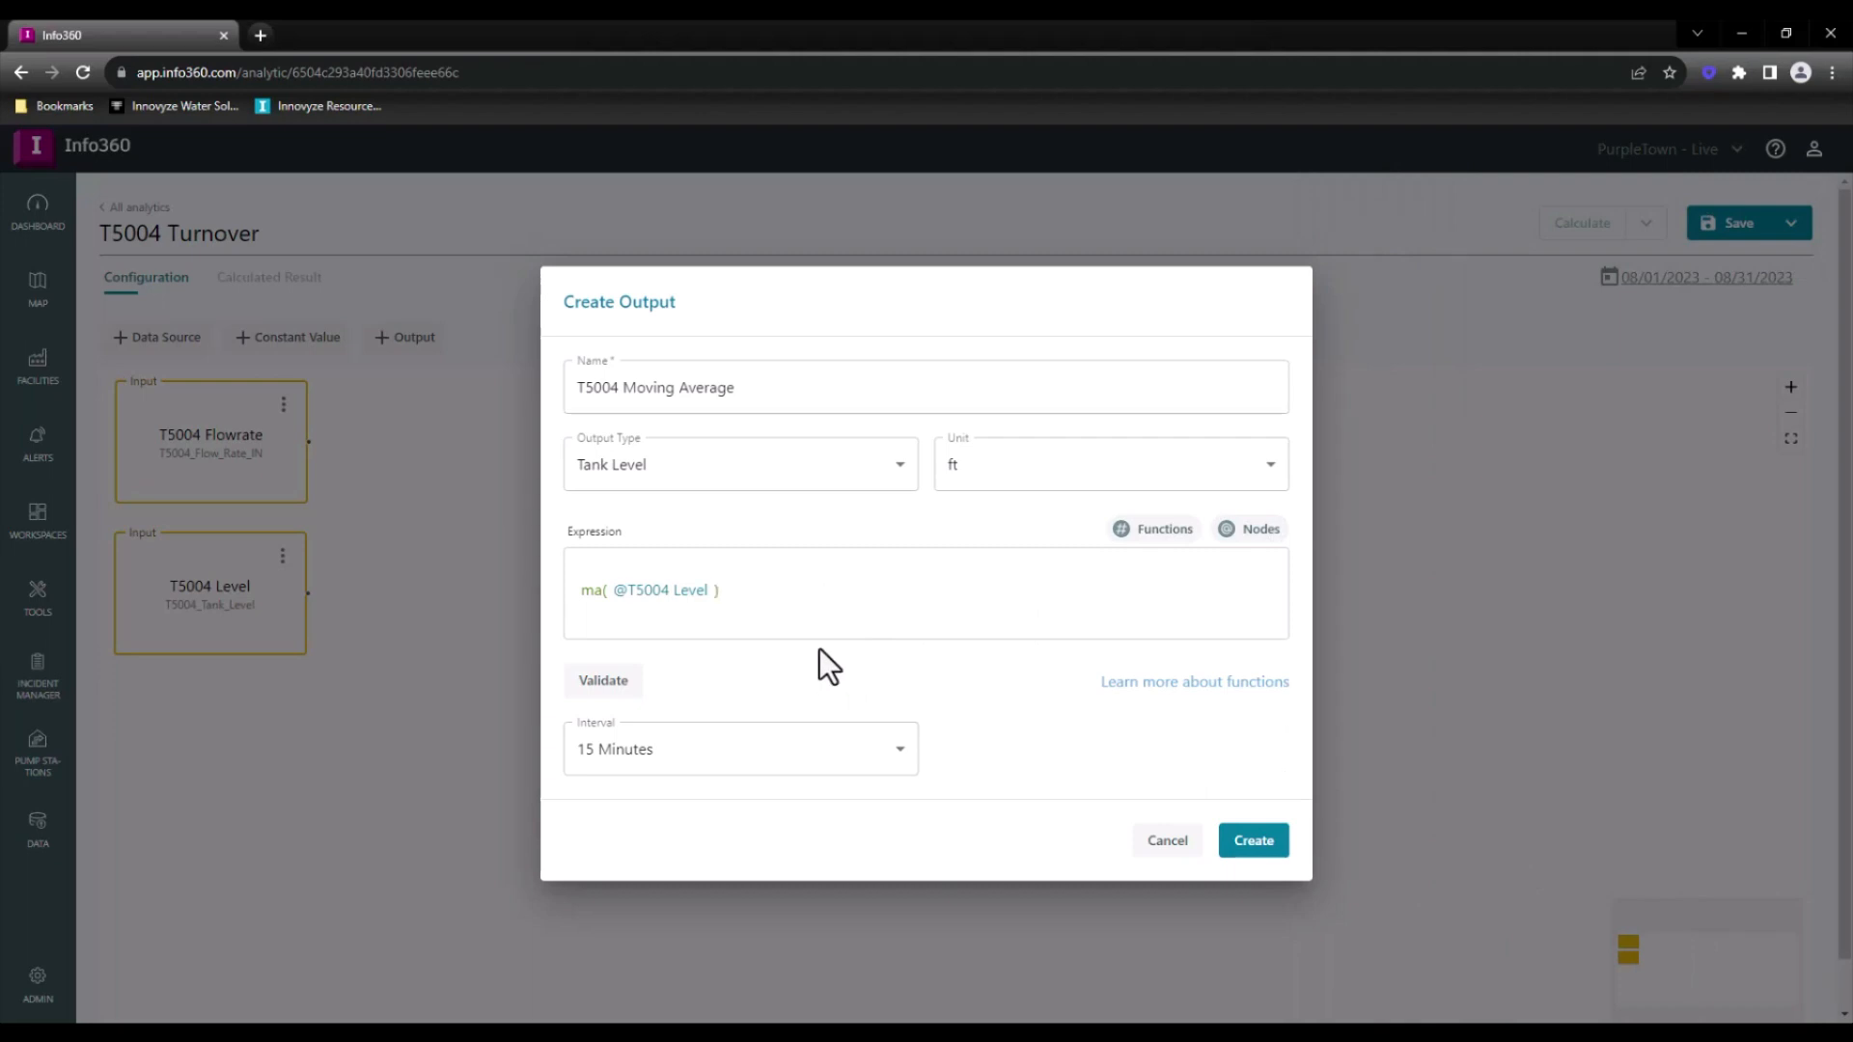
left_click(602, 683)
left_click(722, 557)
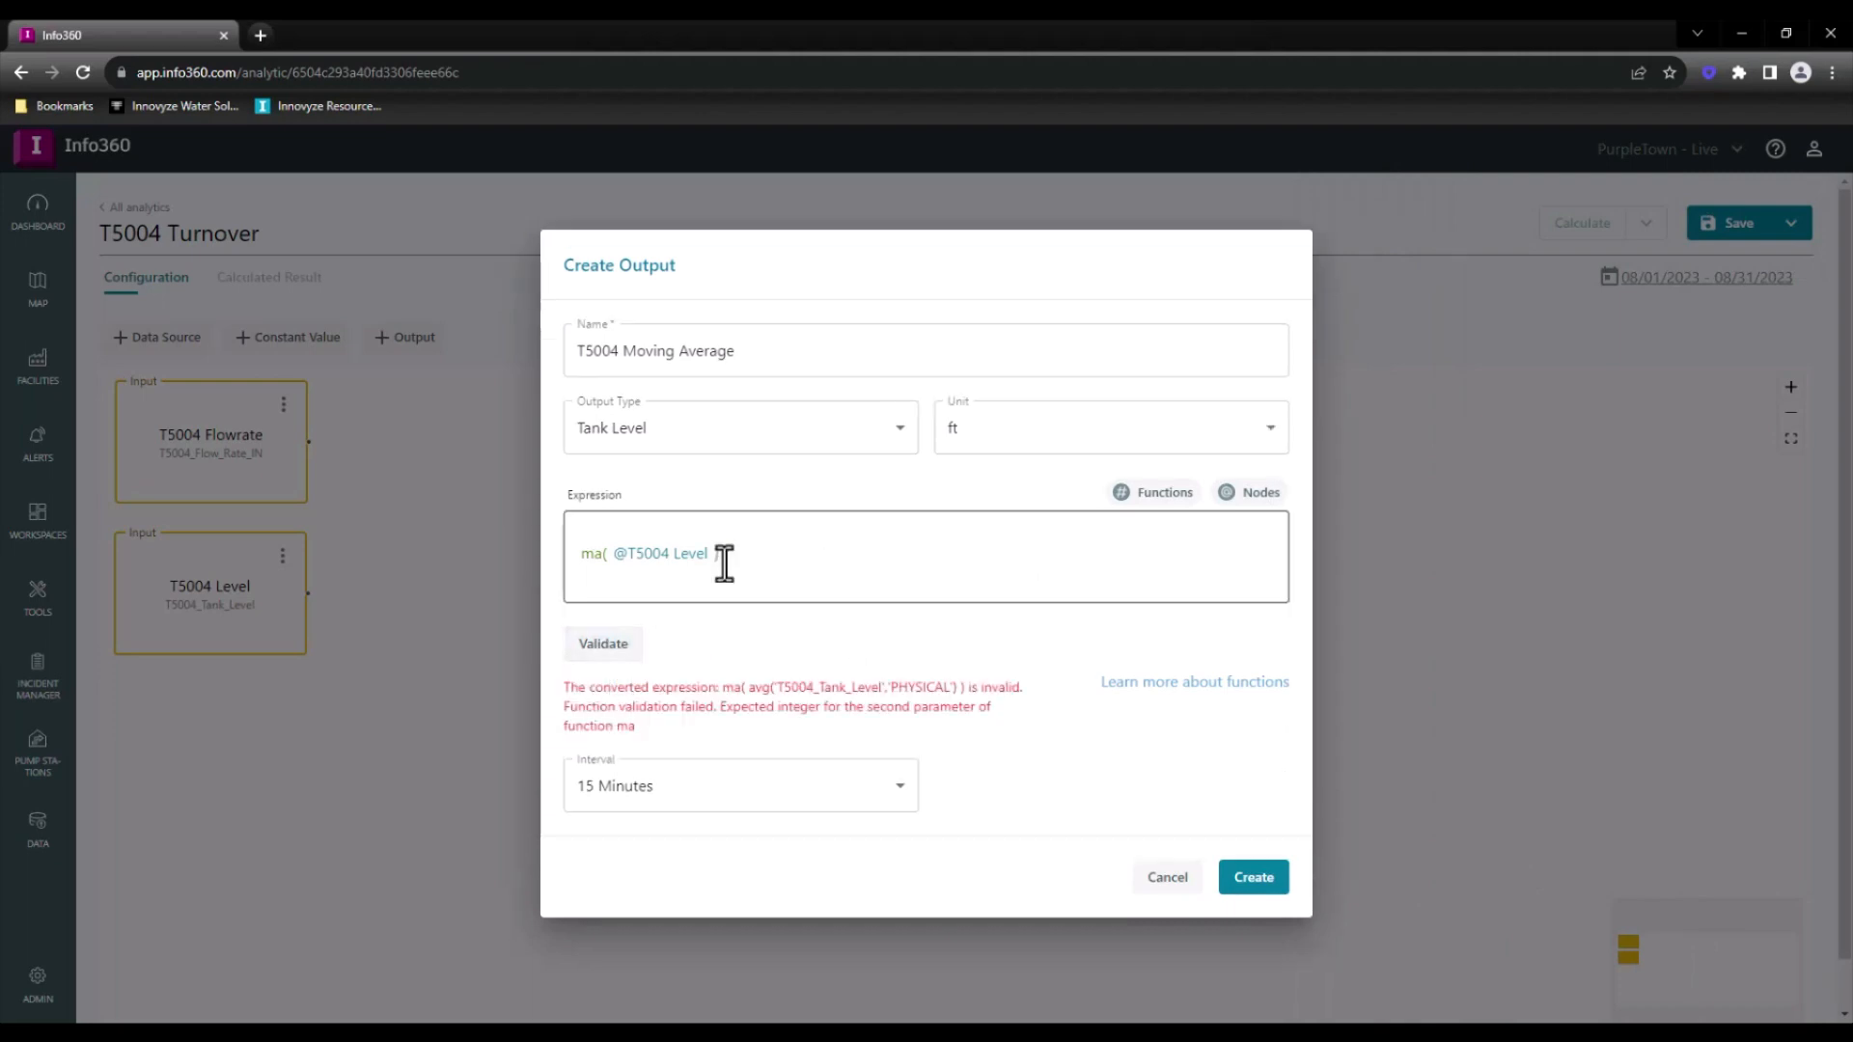
left_click(709, 554)
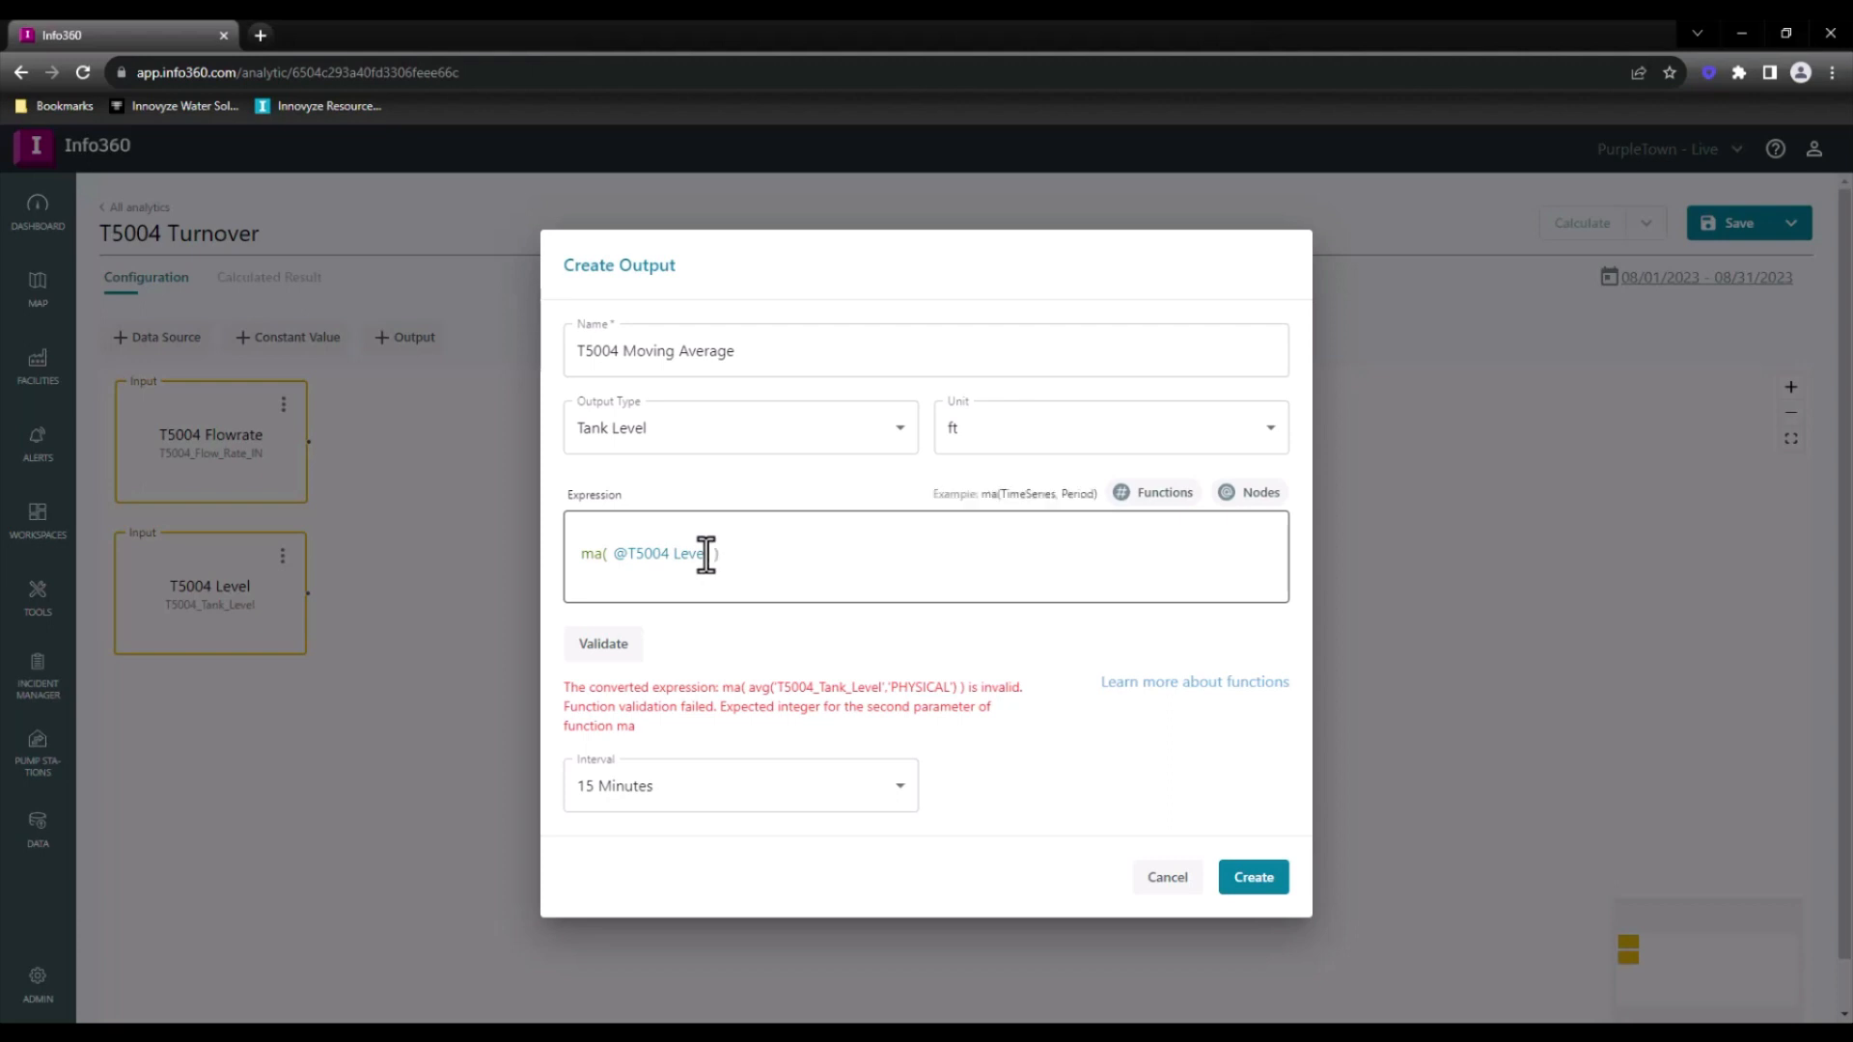
type(", 48")
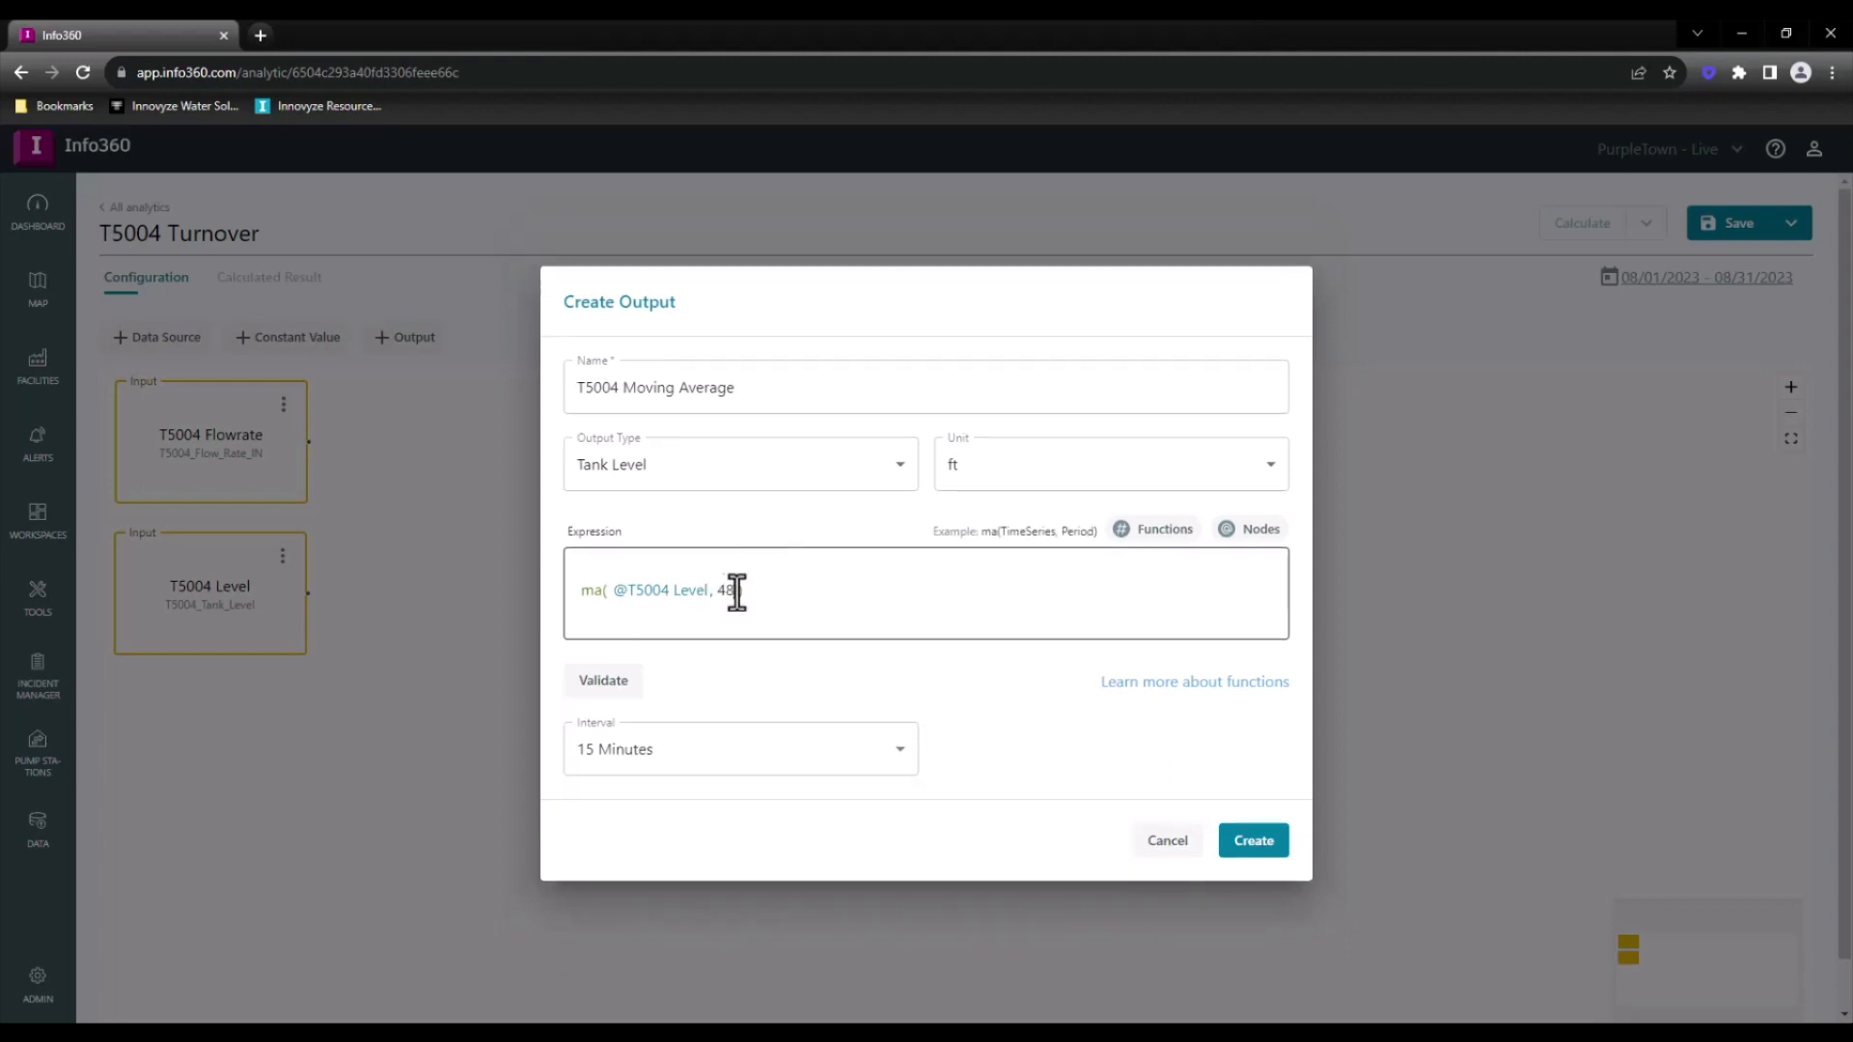
key("ctrl")
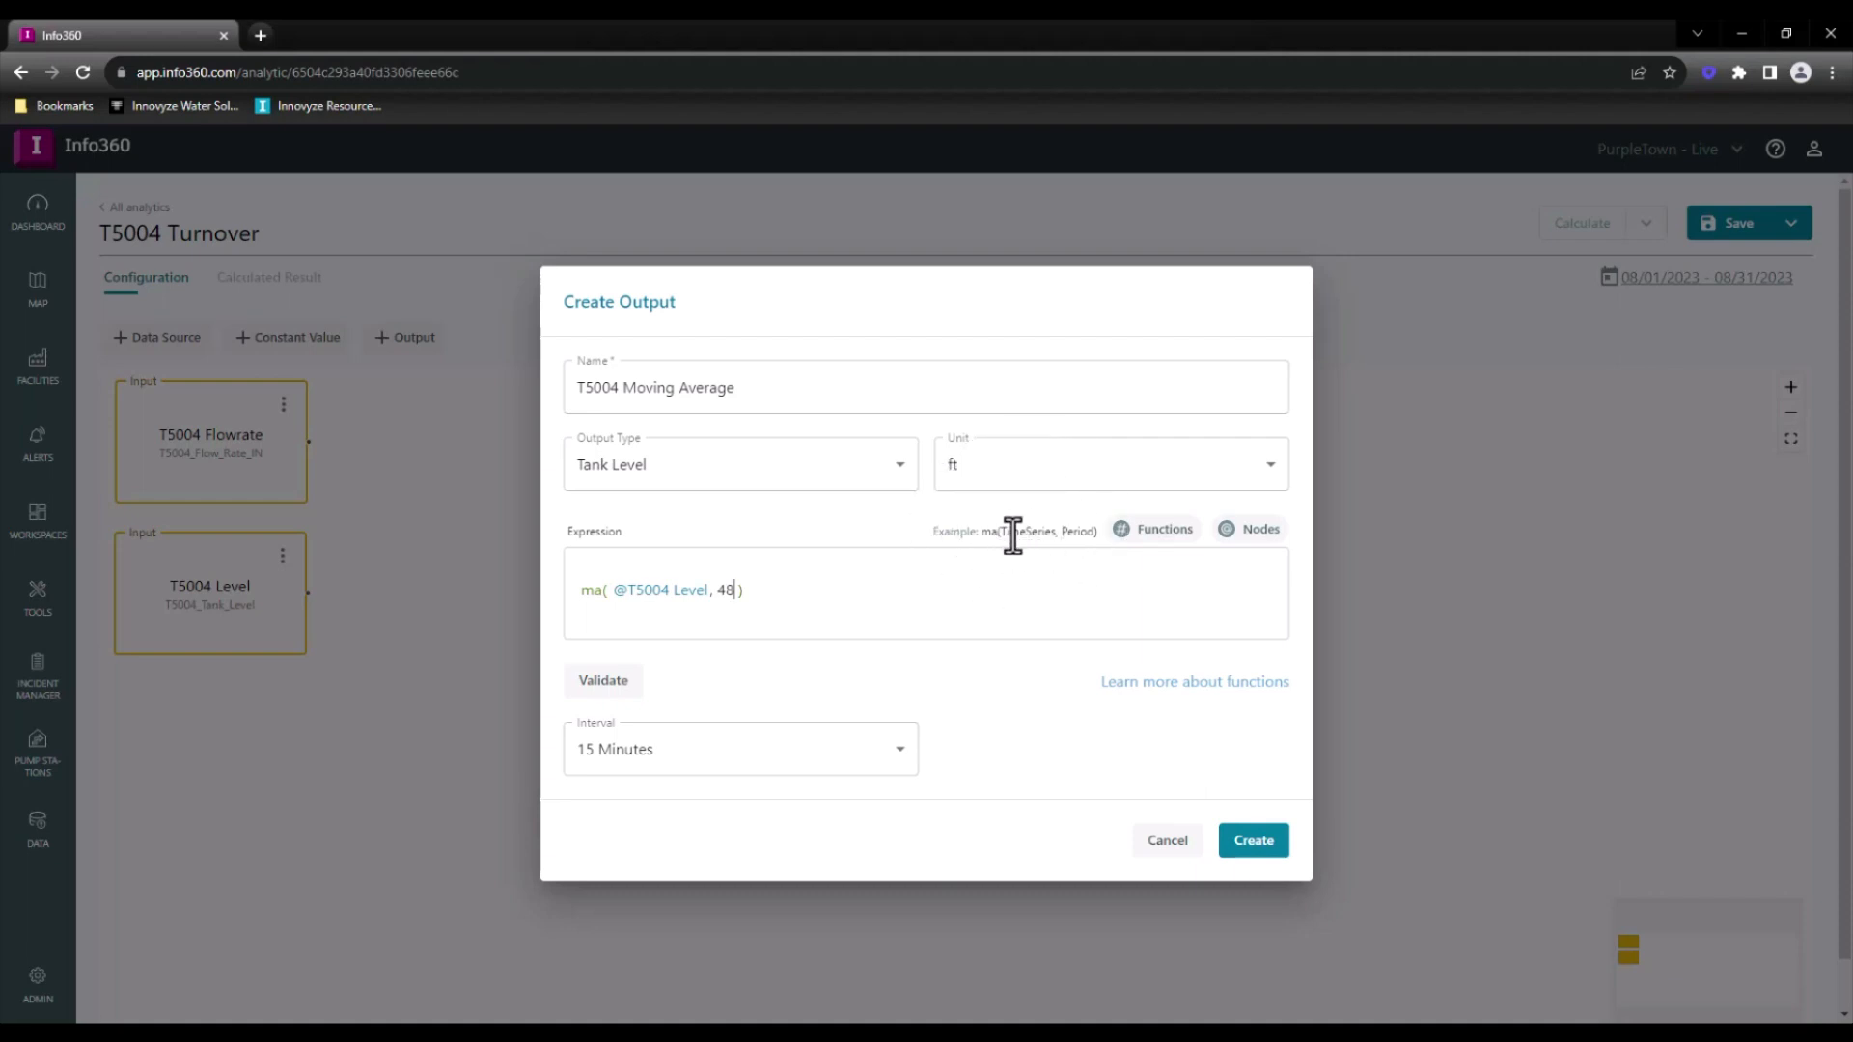
Validate the expression and create the output, placing its node directly beside the T5004 Level input
left_click(604, 689)
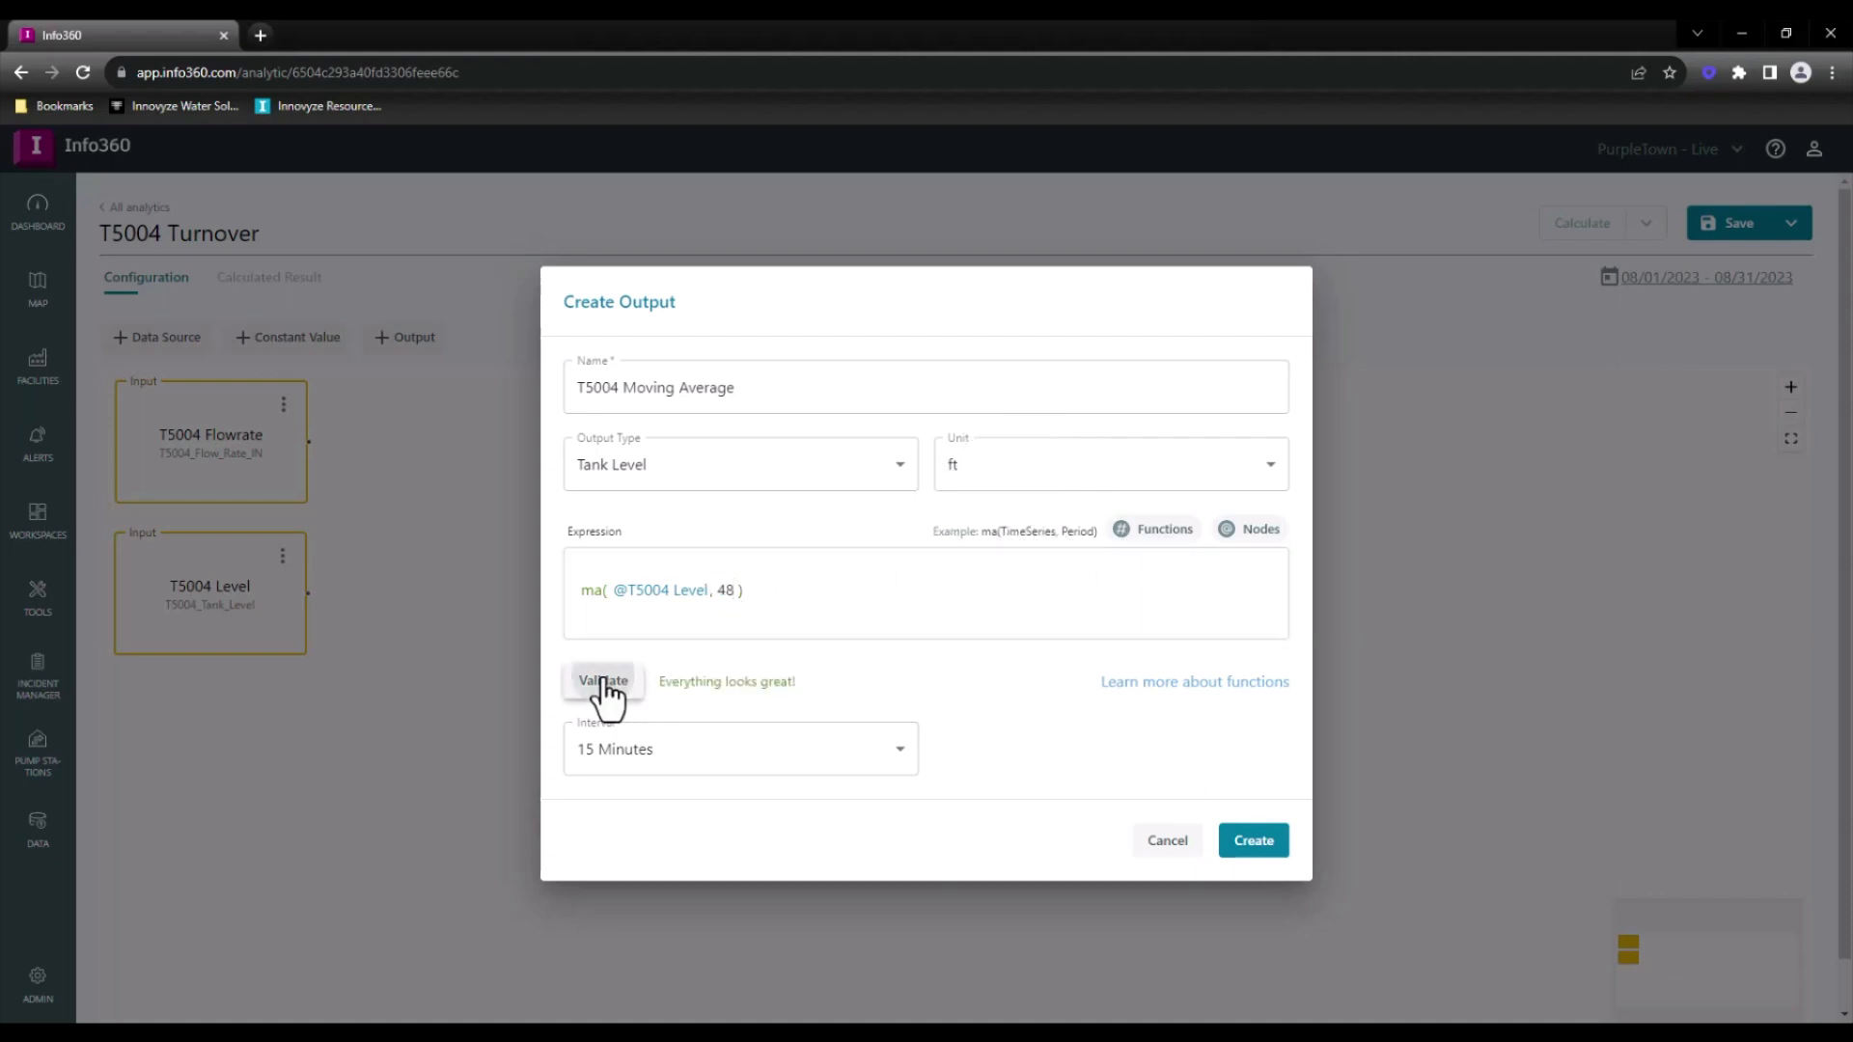
left_click(1243, 839)
left_click_drag(456, 428, 488, 579)
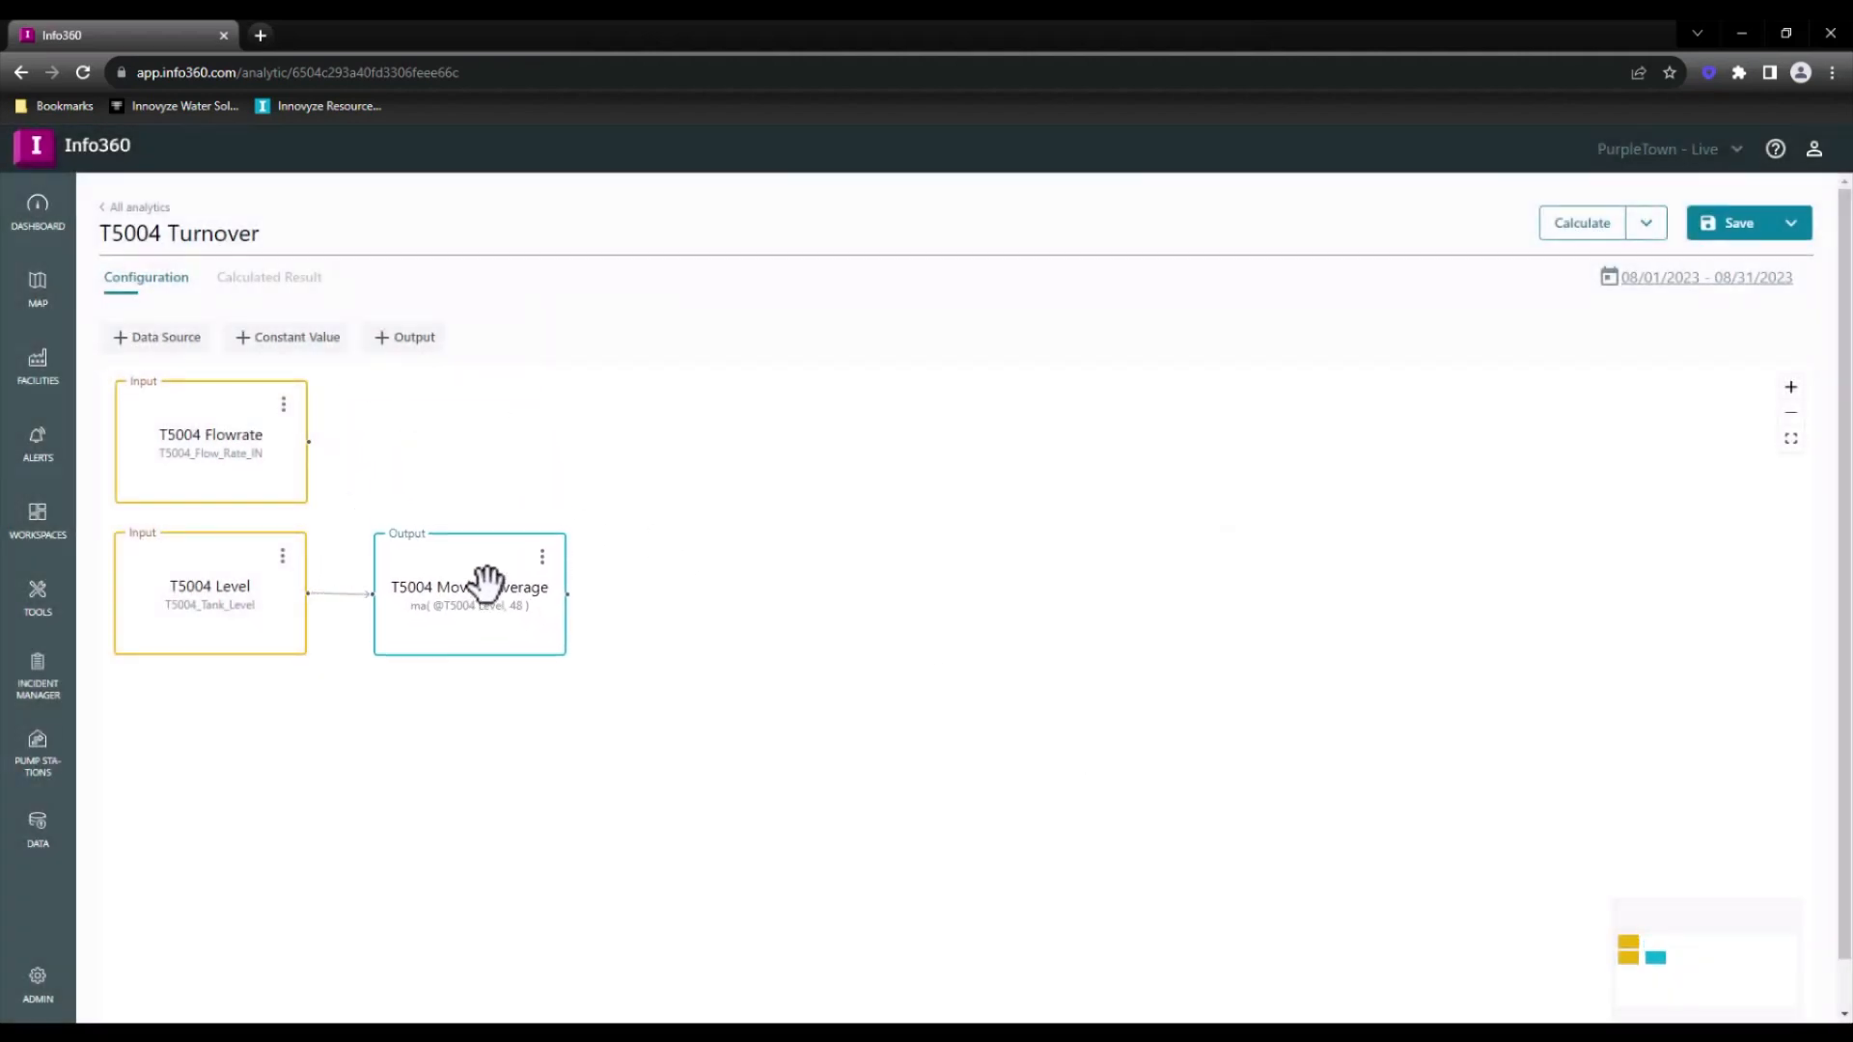
Start a second output named T5004 Tank Turnover and set its output type to Percent
left_click(412, 348)
left_click(650, 376)
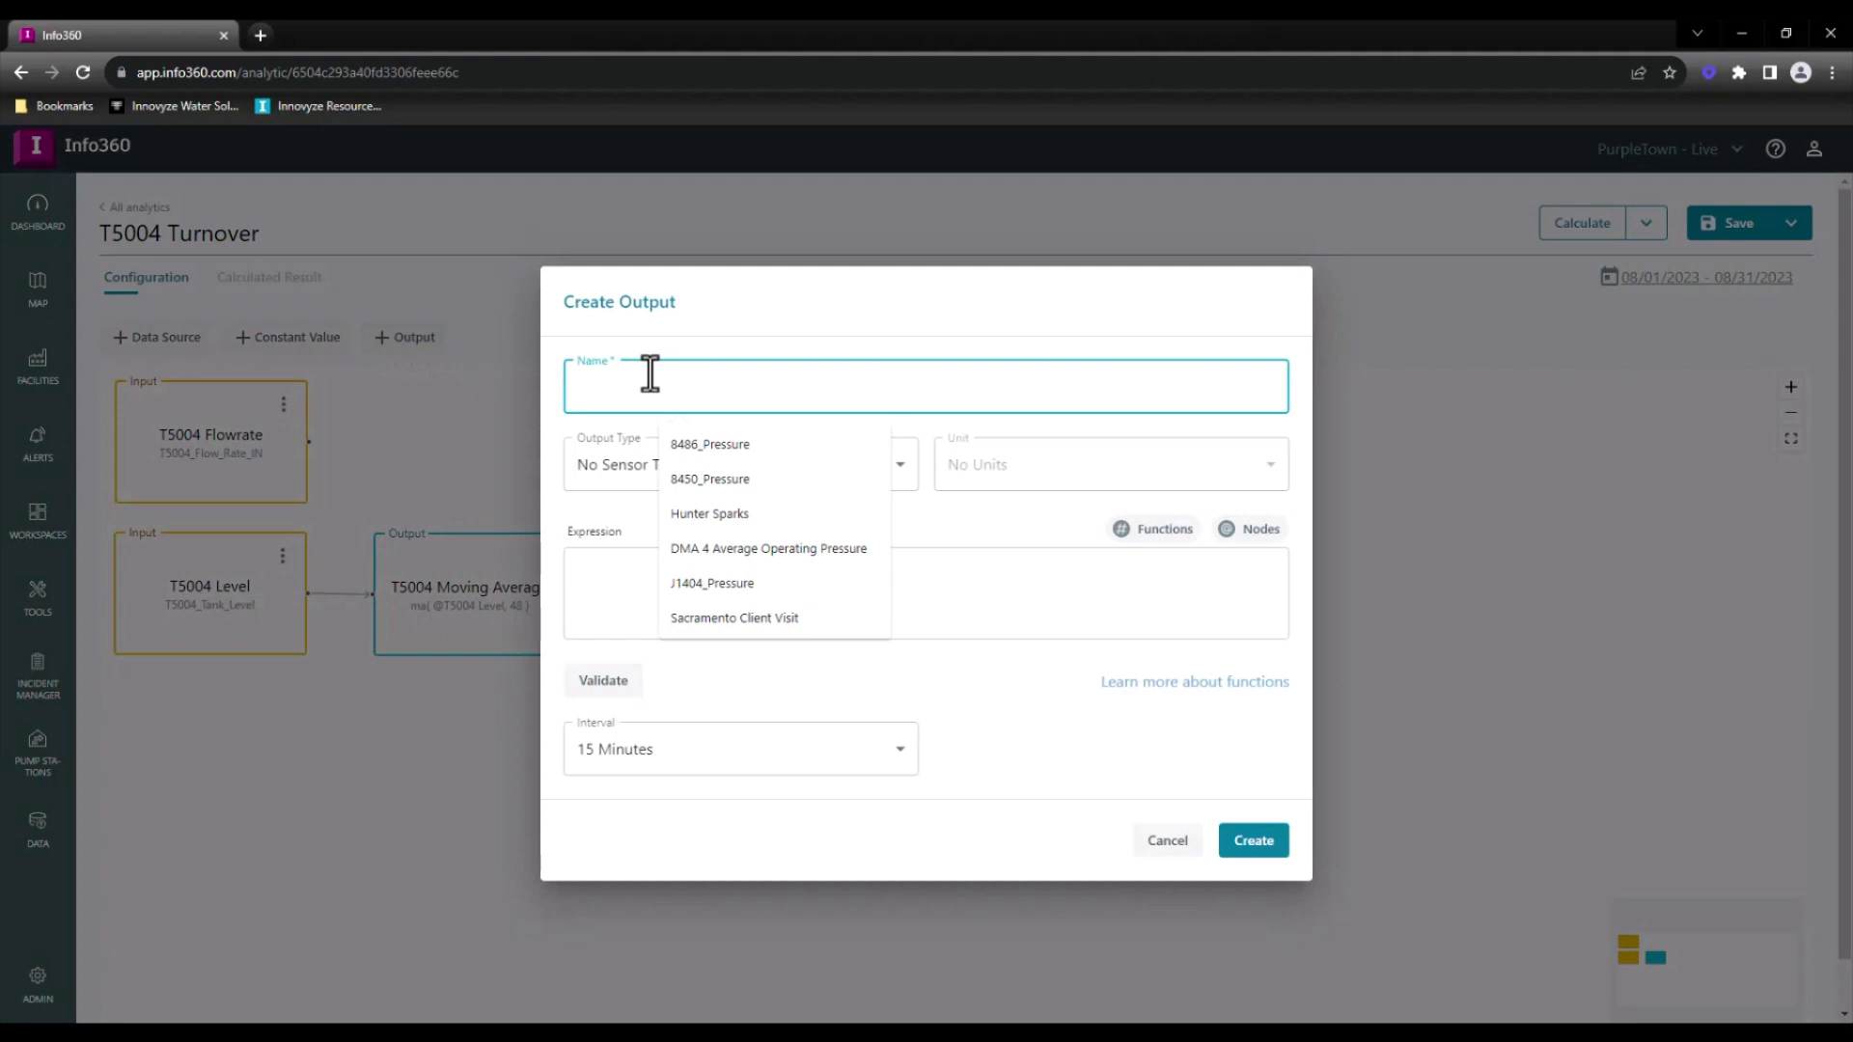
type("T5004 Tank Turno")
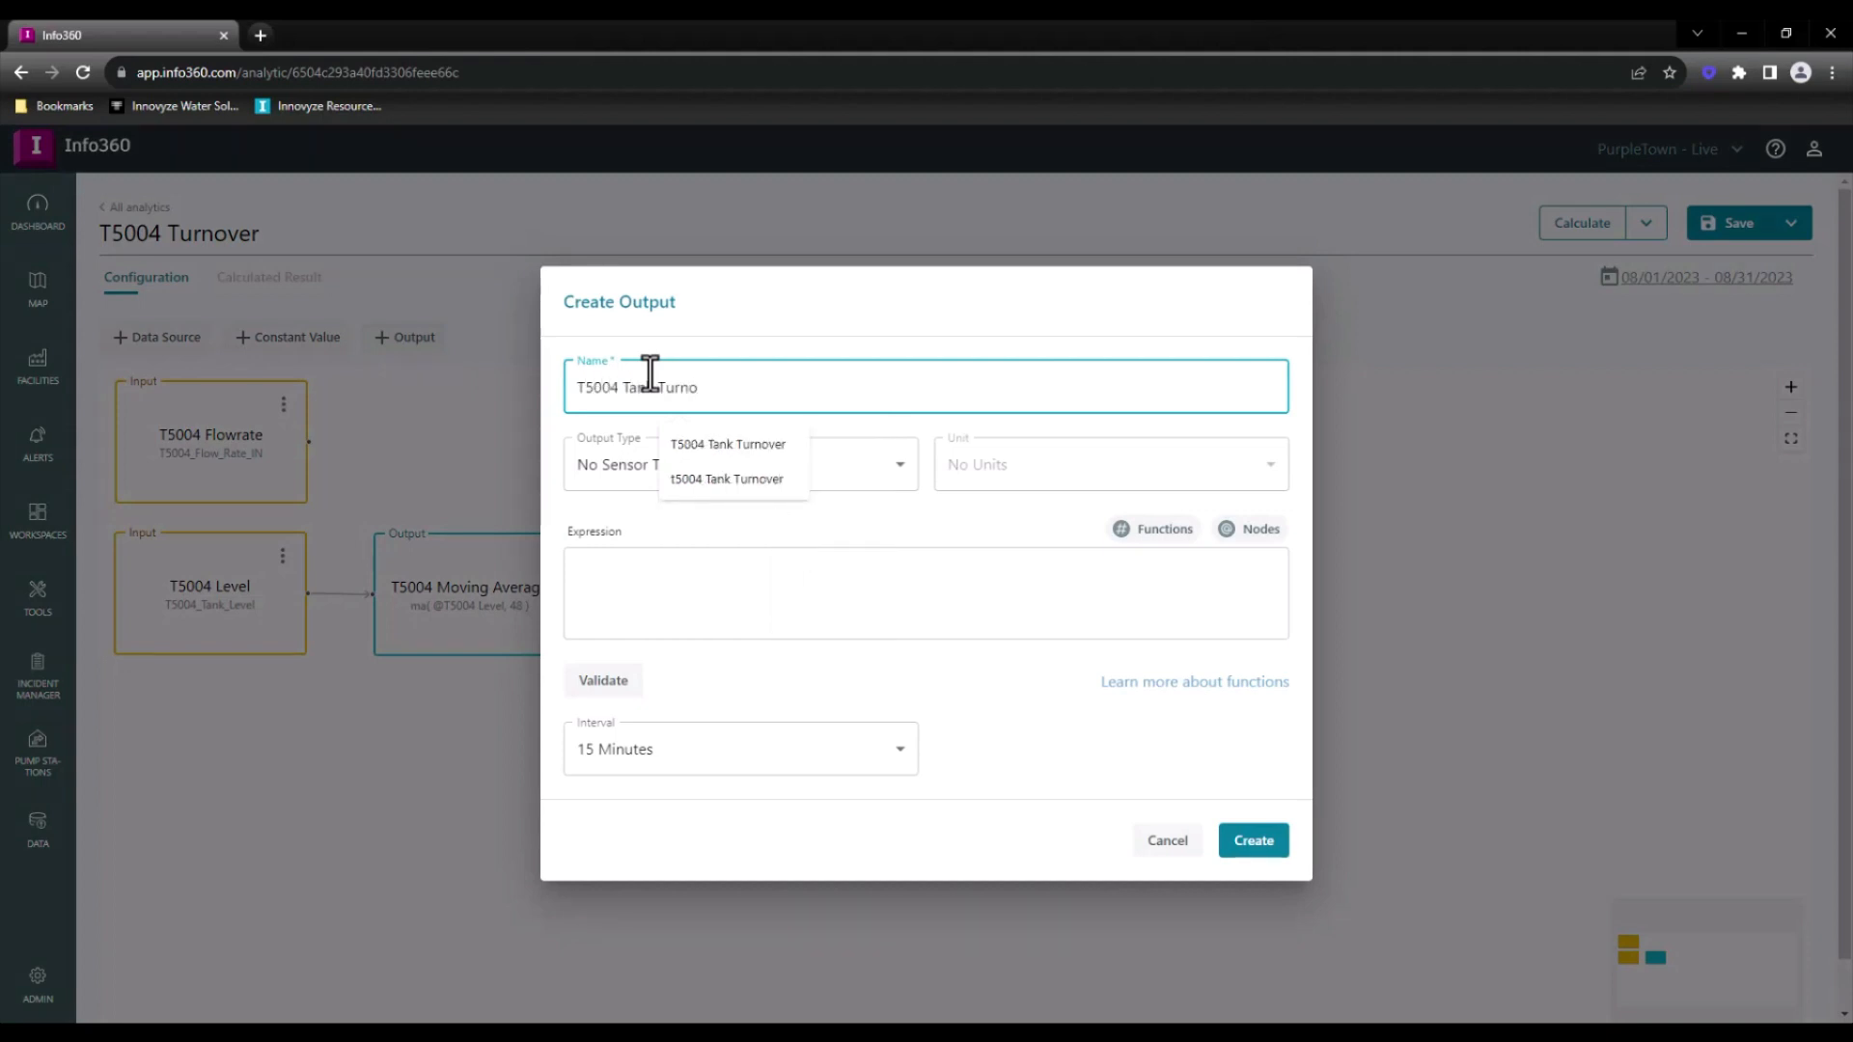
type("ver")
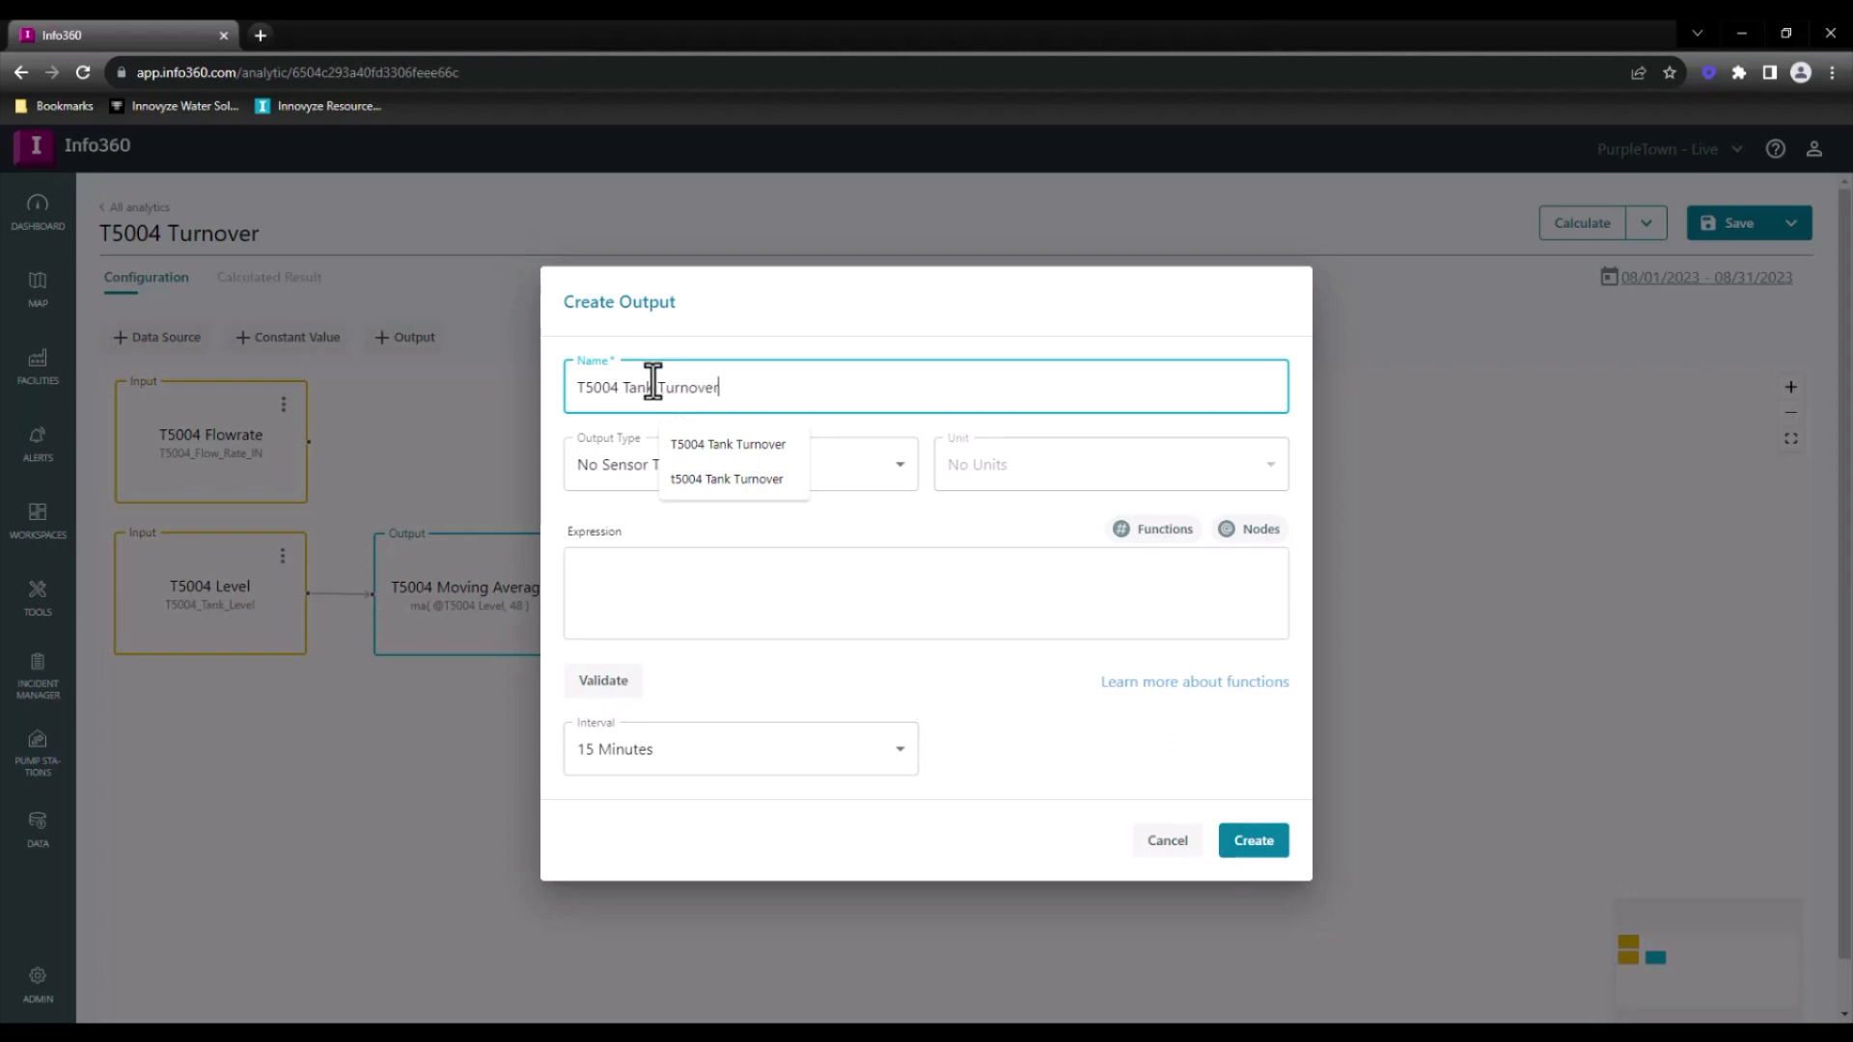
left_click(628, 483)
scroll(639, 579, "down", 2)
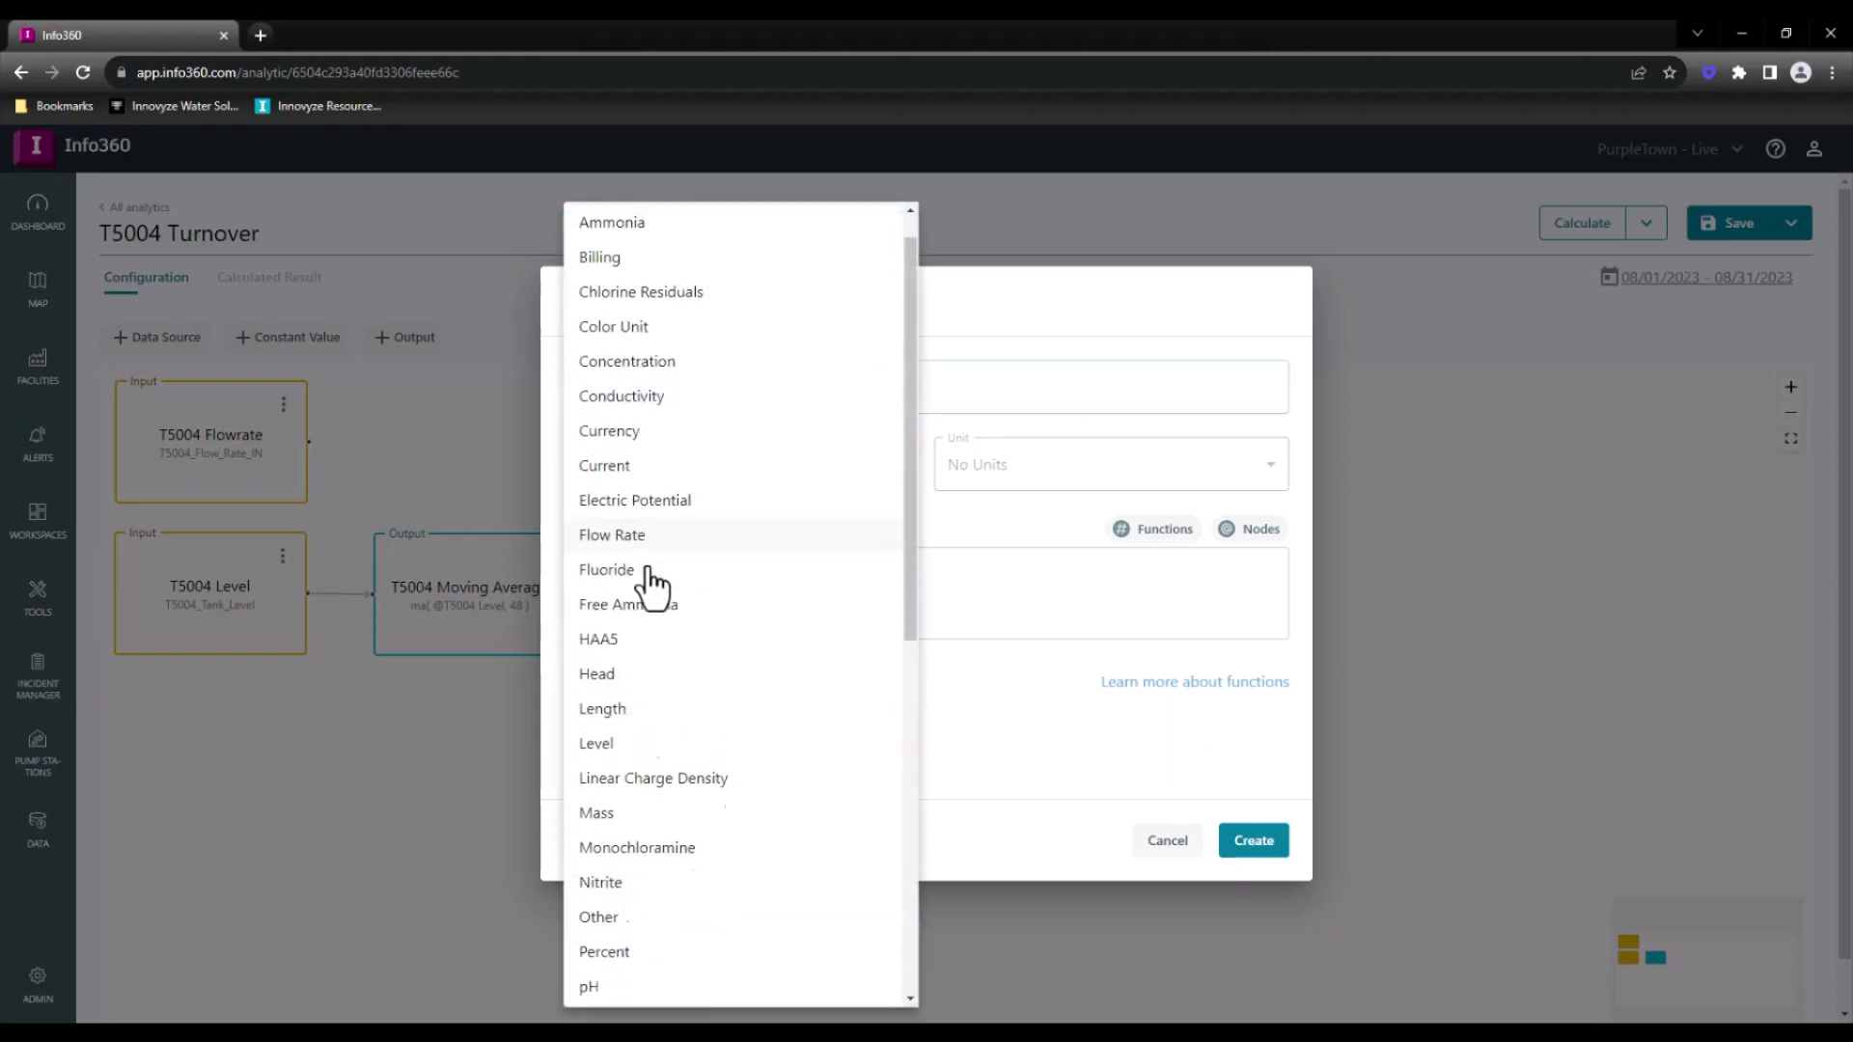
left_click(644, 796)
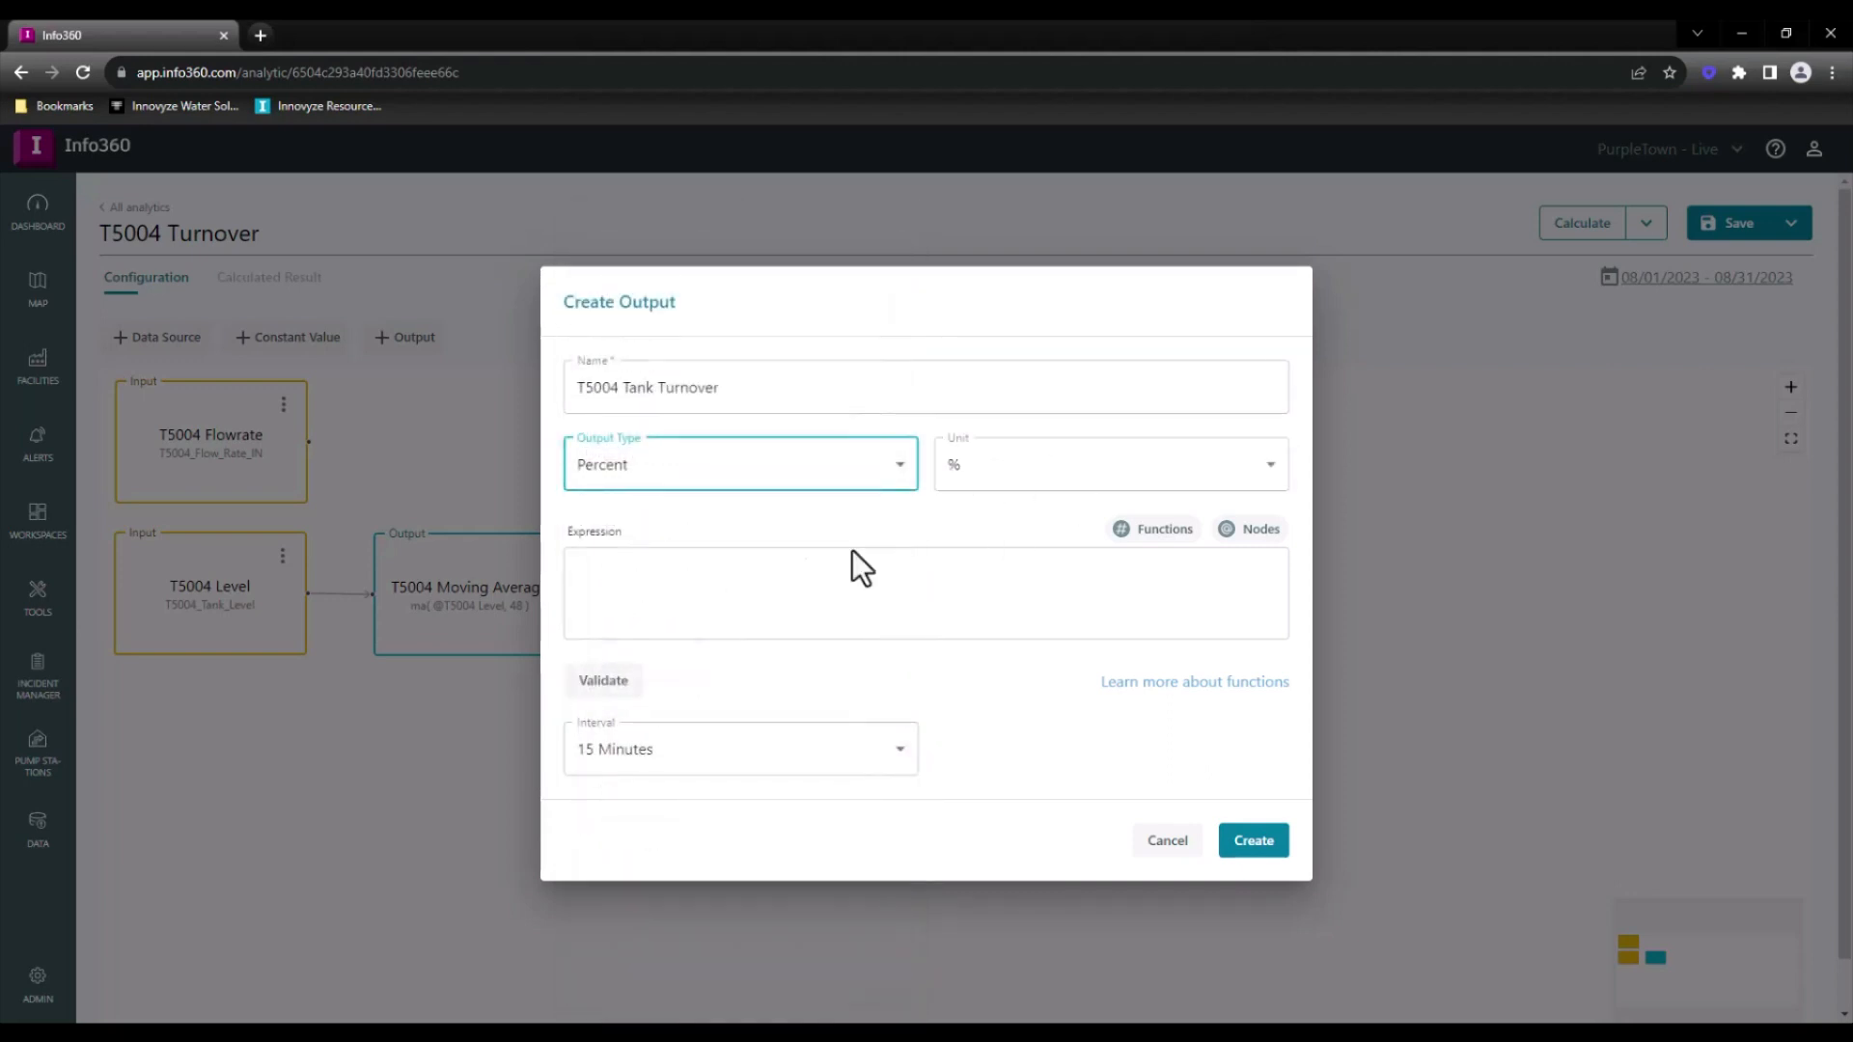
left_click(766, 595)
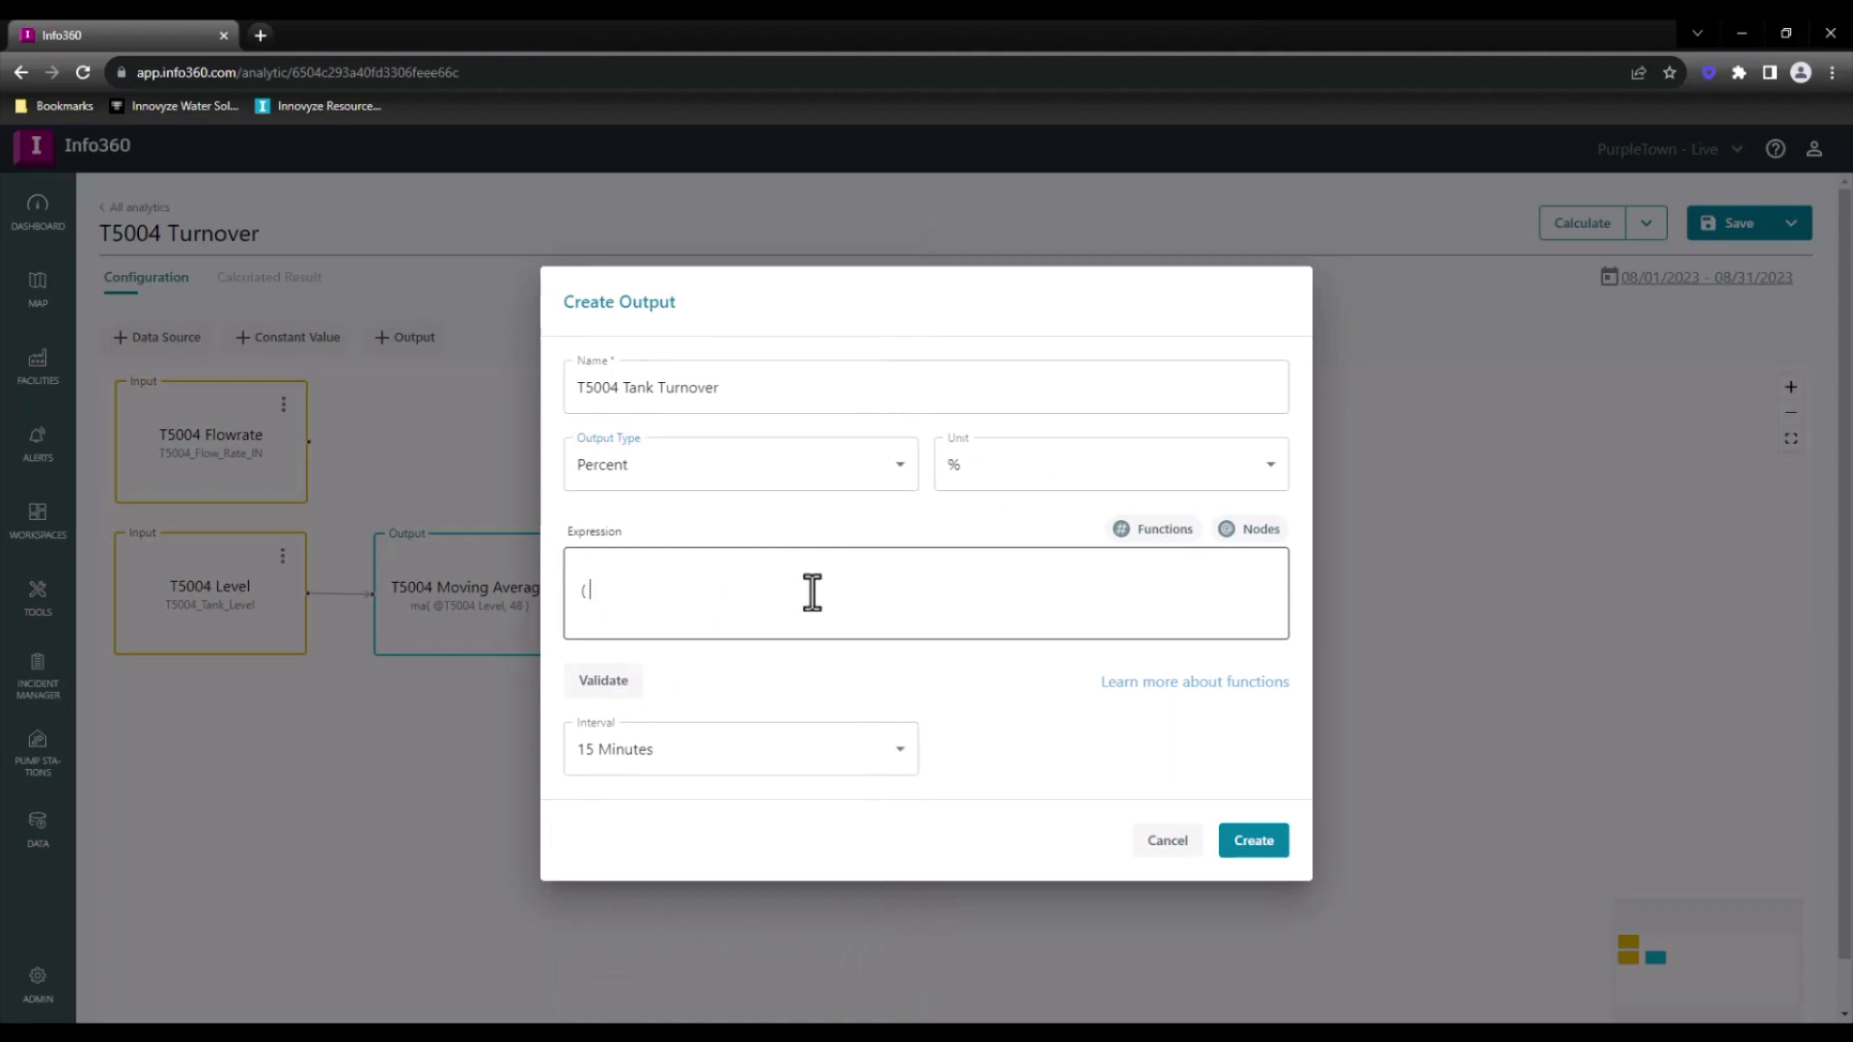
left_click(1255, 535)
left_click(1098, 608)
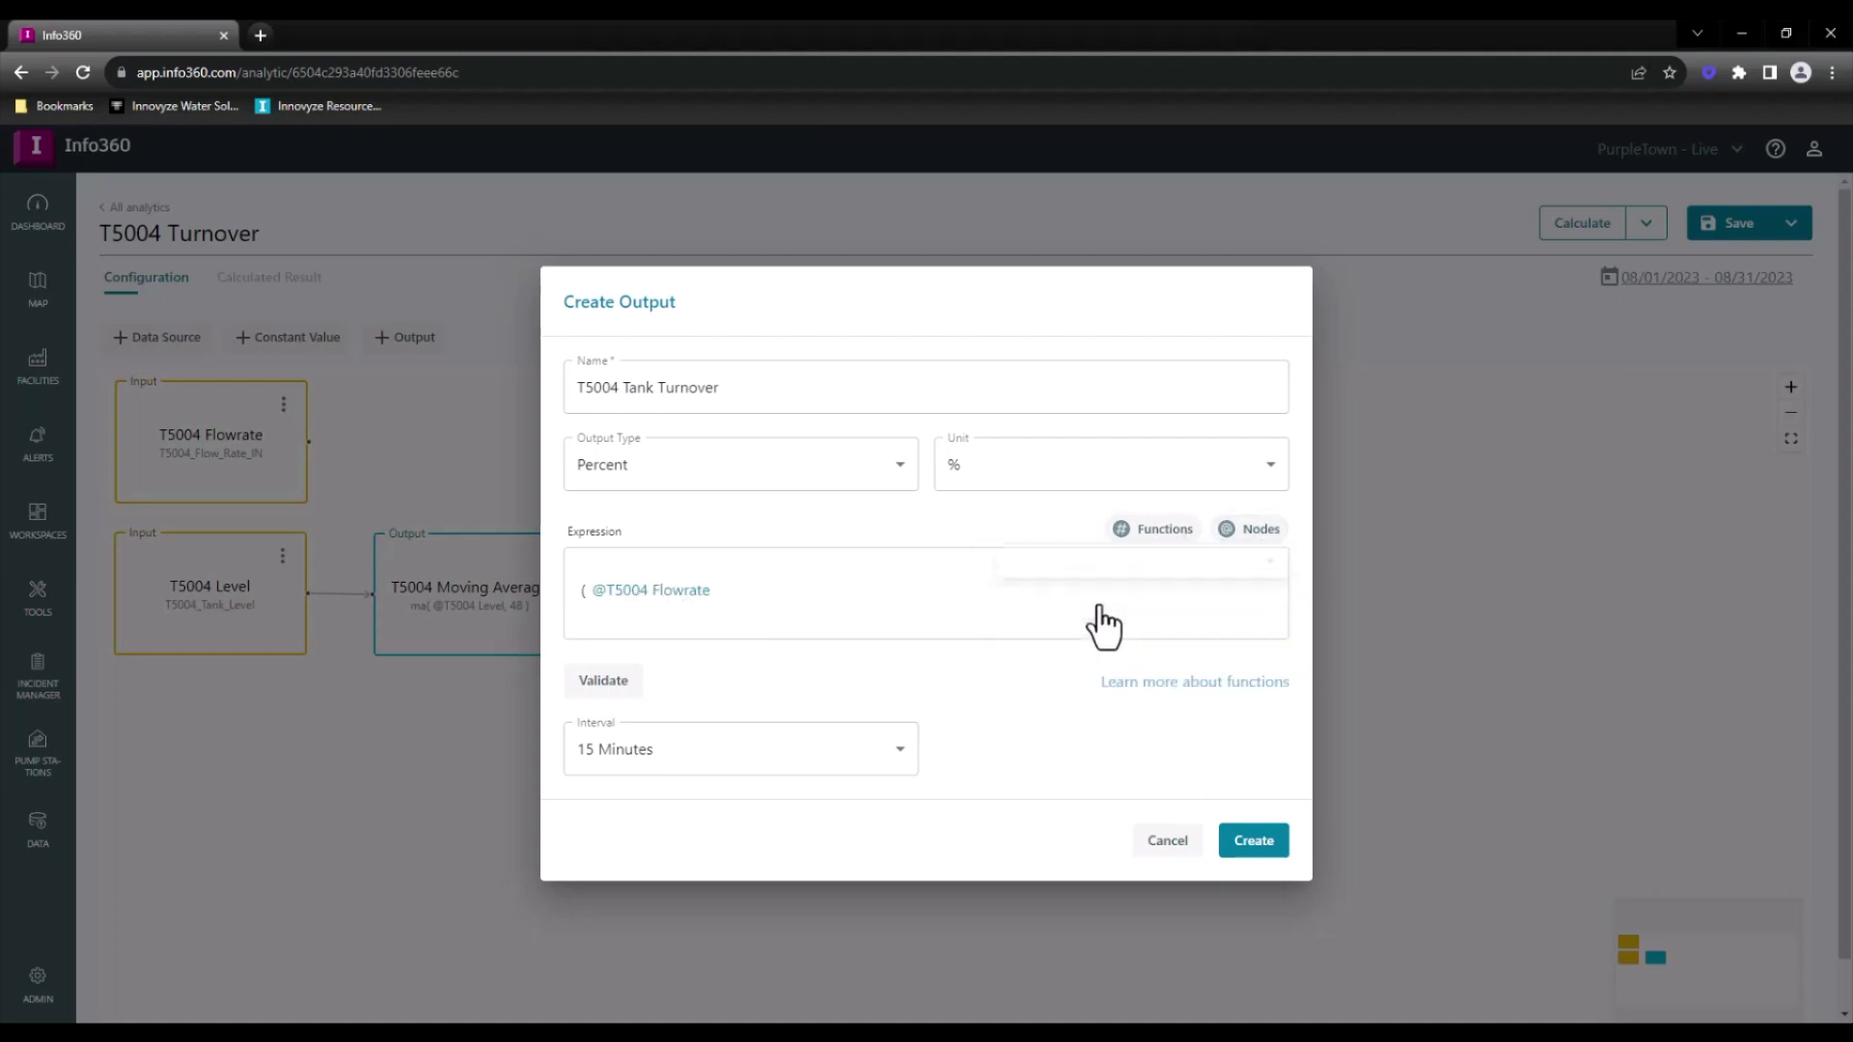
type("* ")
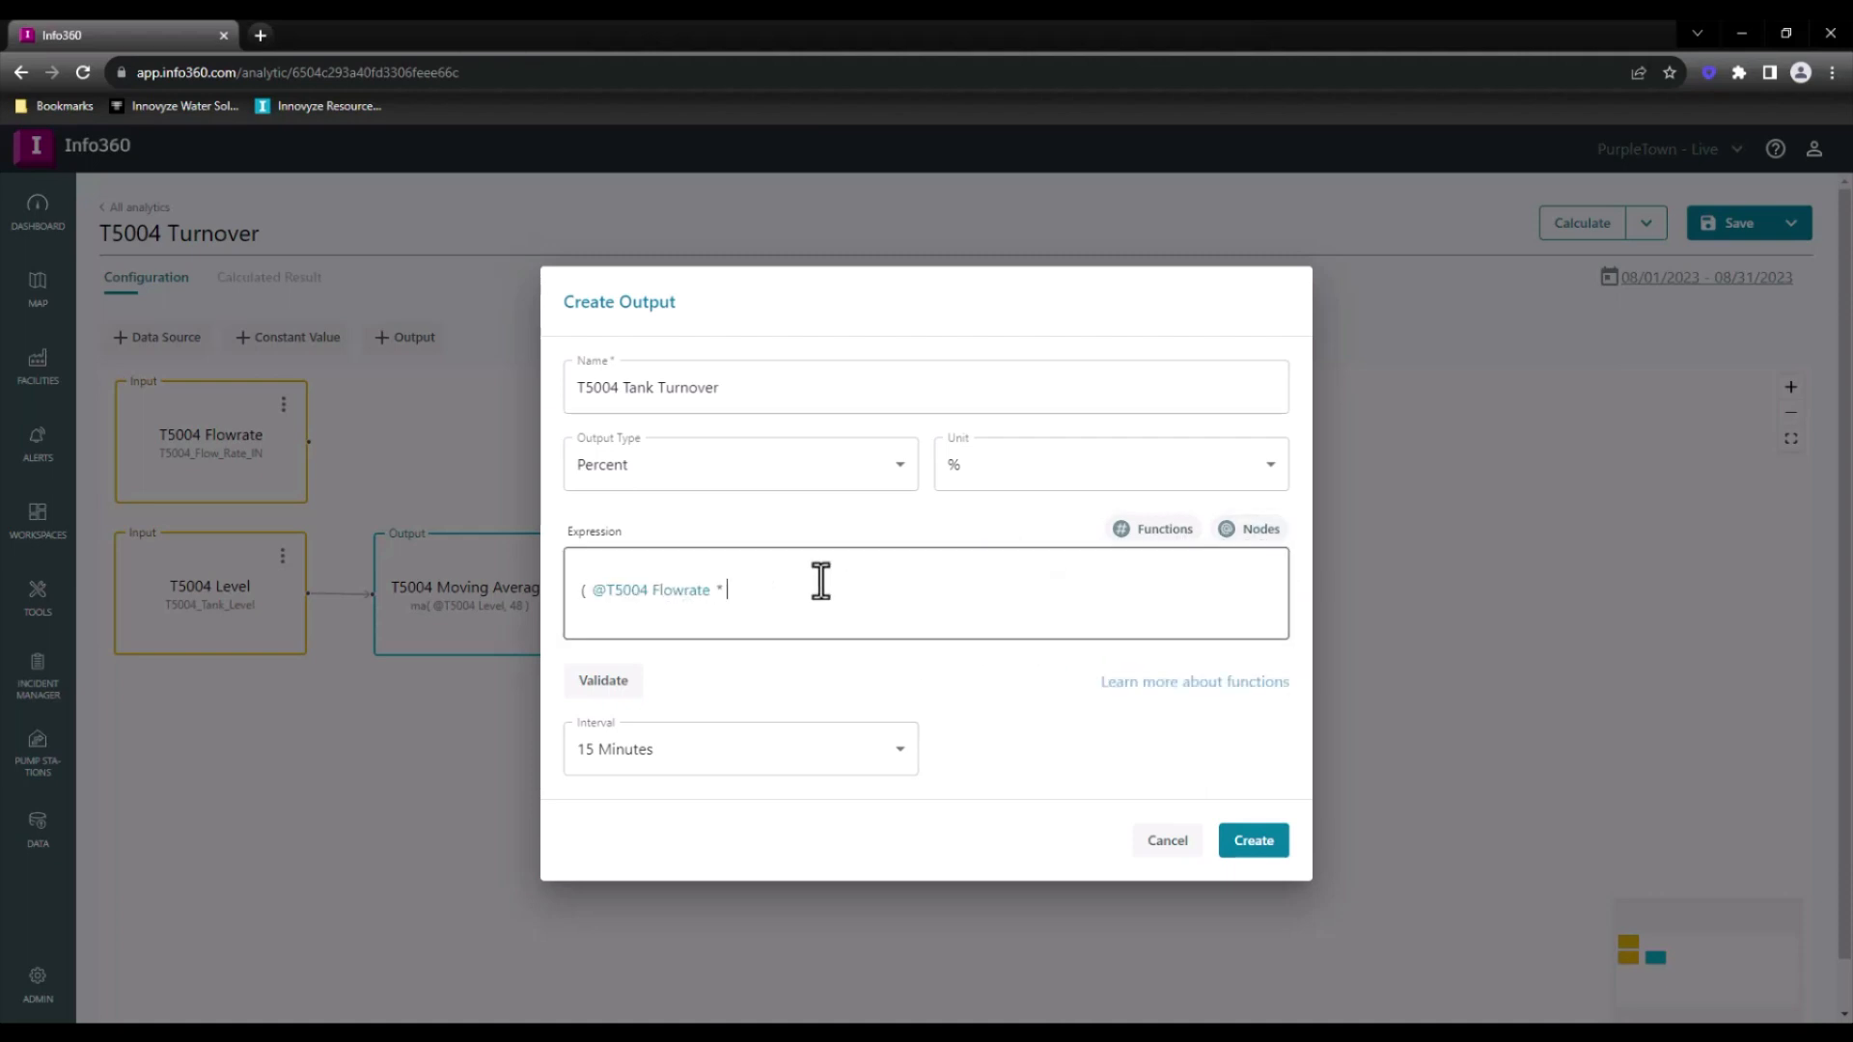
type("1440 ) / ((")
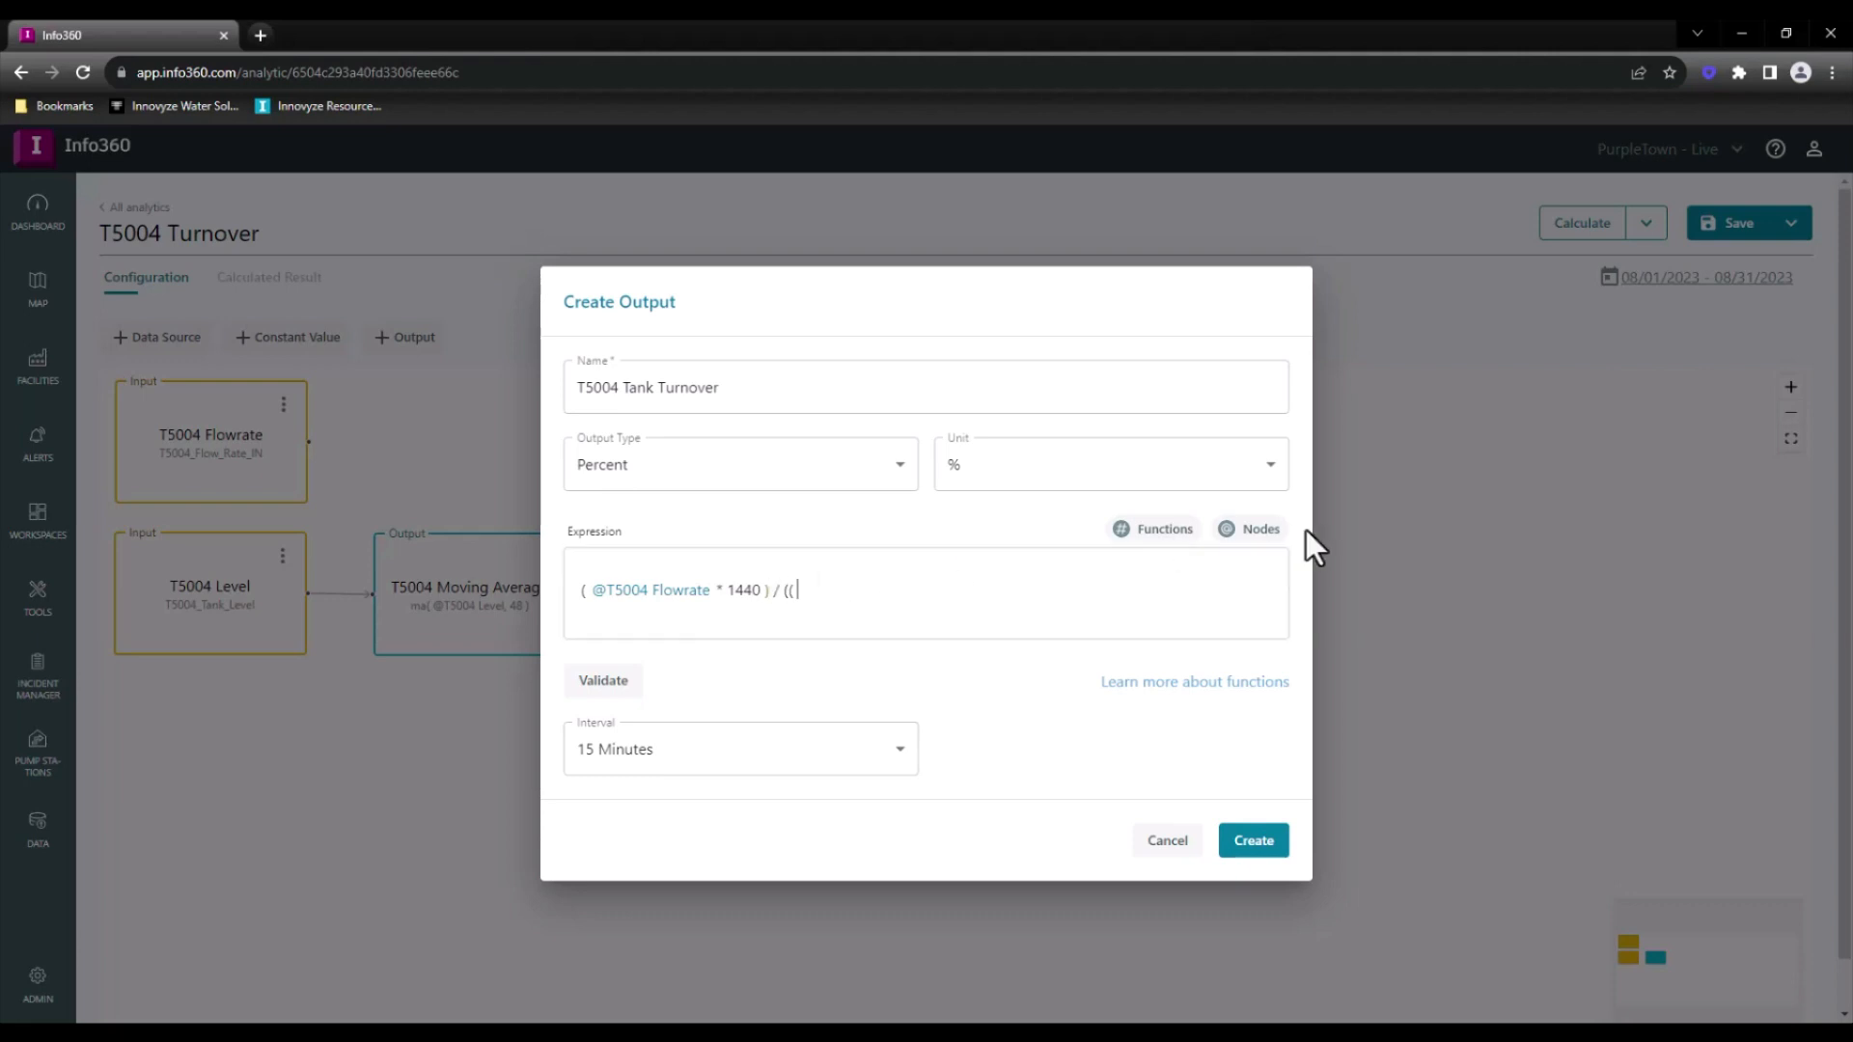
Complete the denominator with the T5004 Moving Average node, followed by - 105) * 3.14159 * 25 * 25 * 7.48052)
left_click(1227, 529)
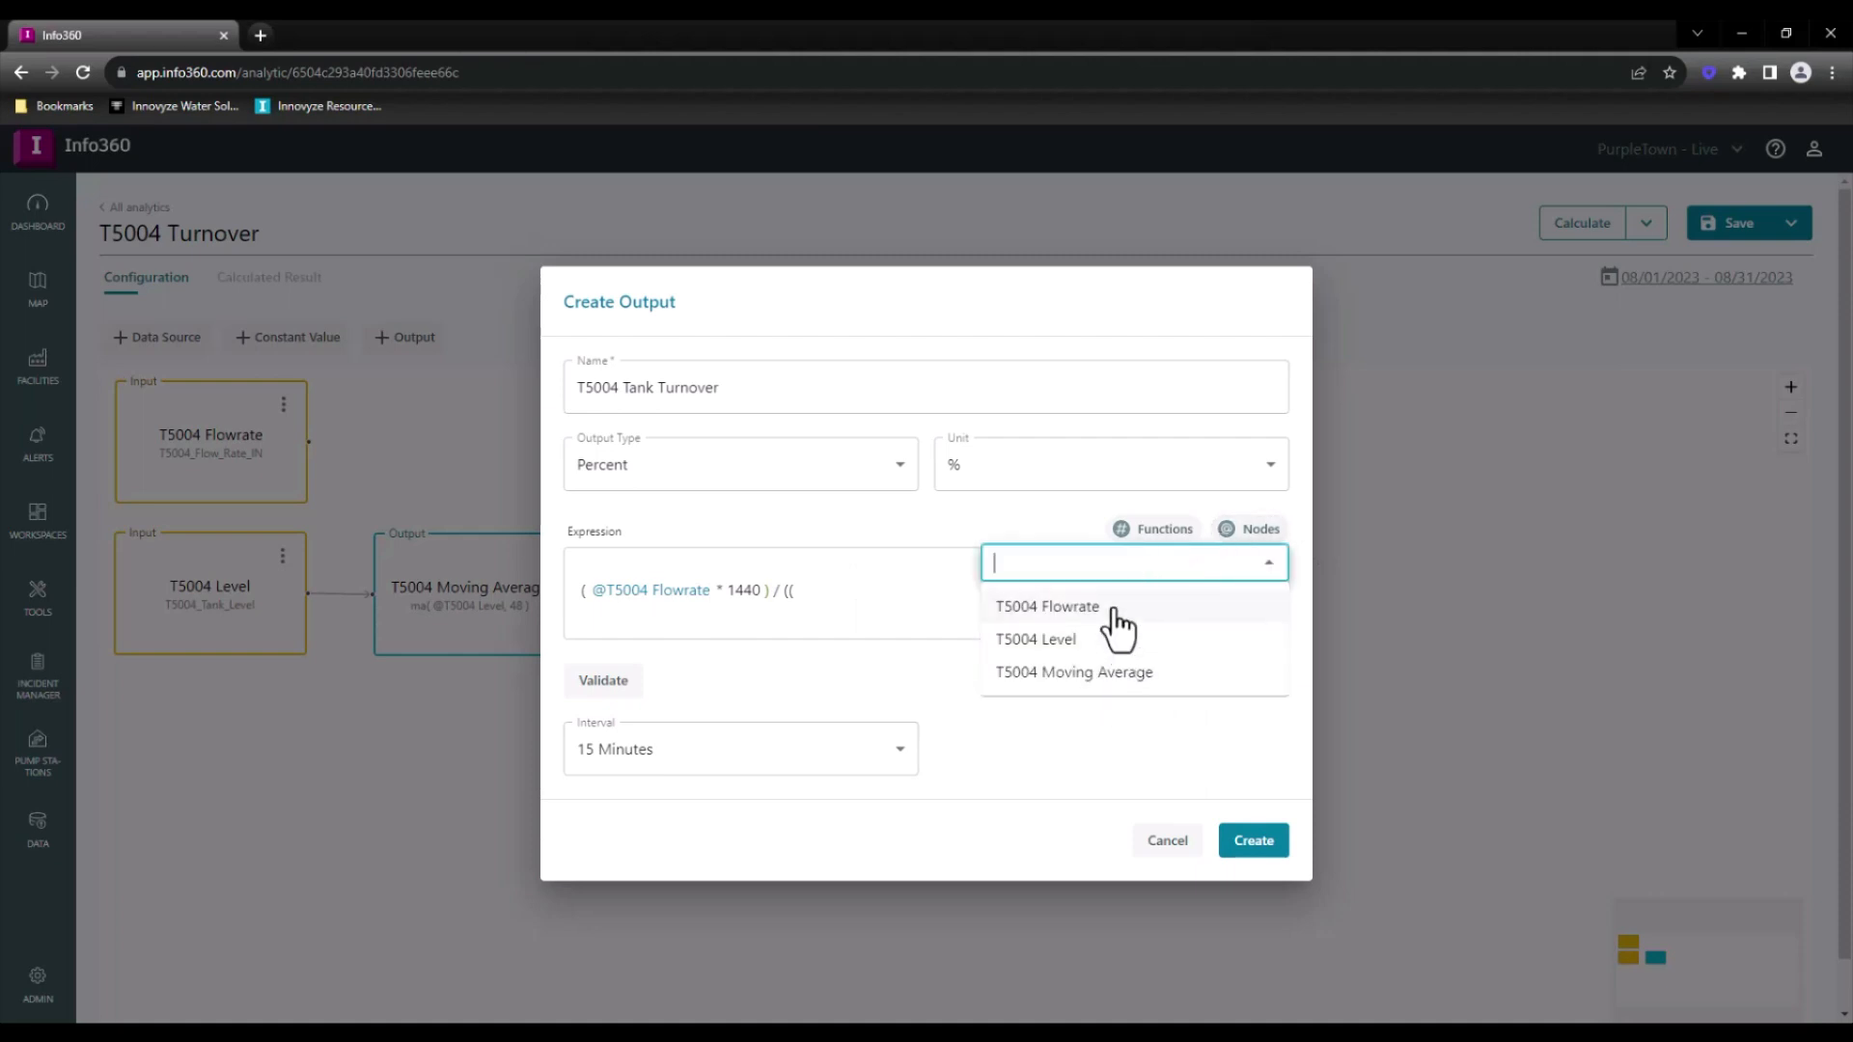
left_click(1120, 675)
left_click(1119, 676)
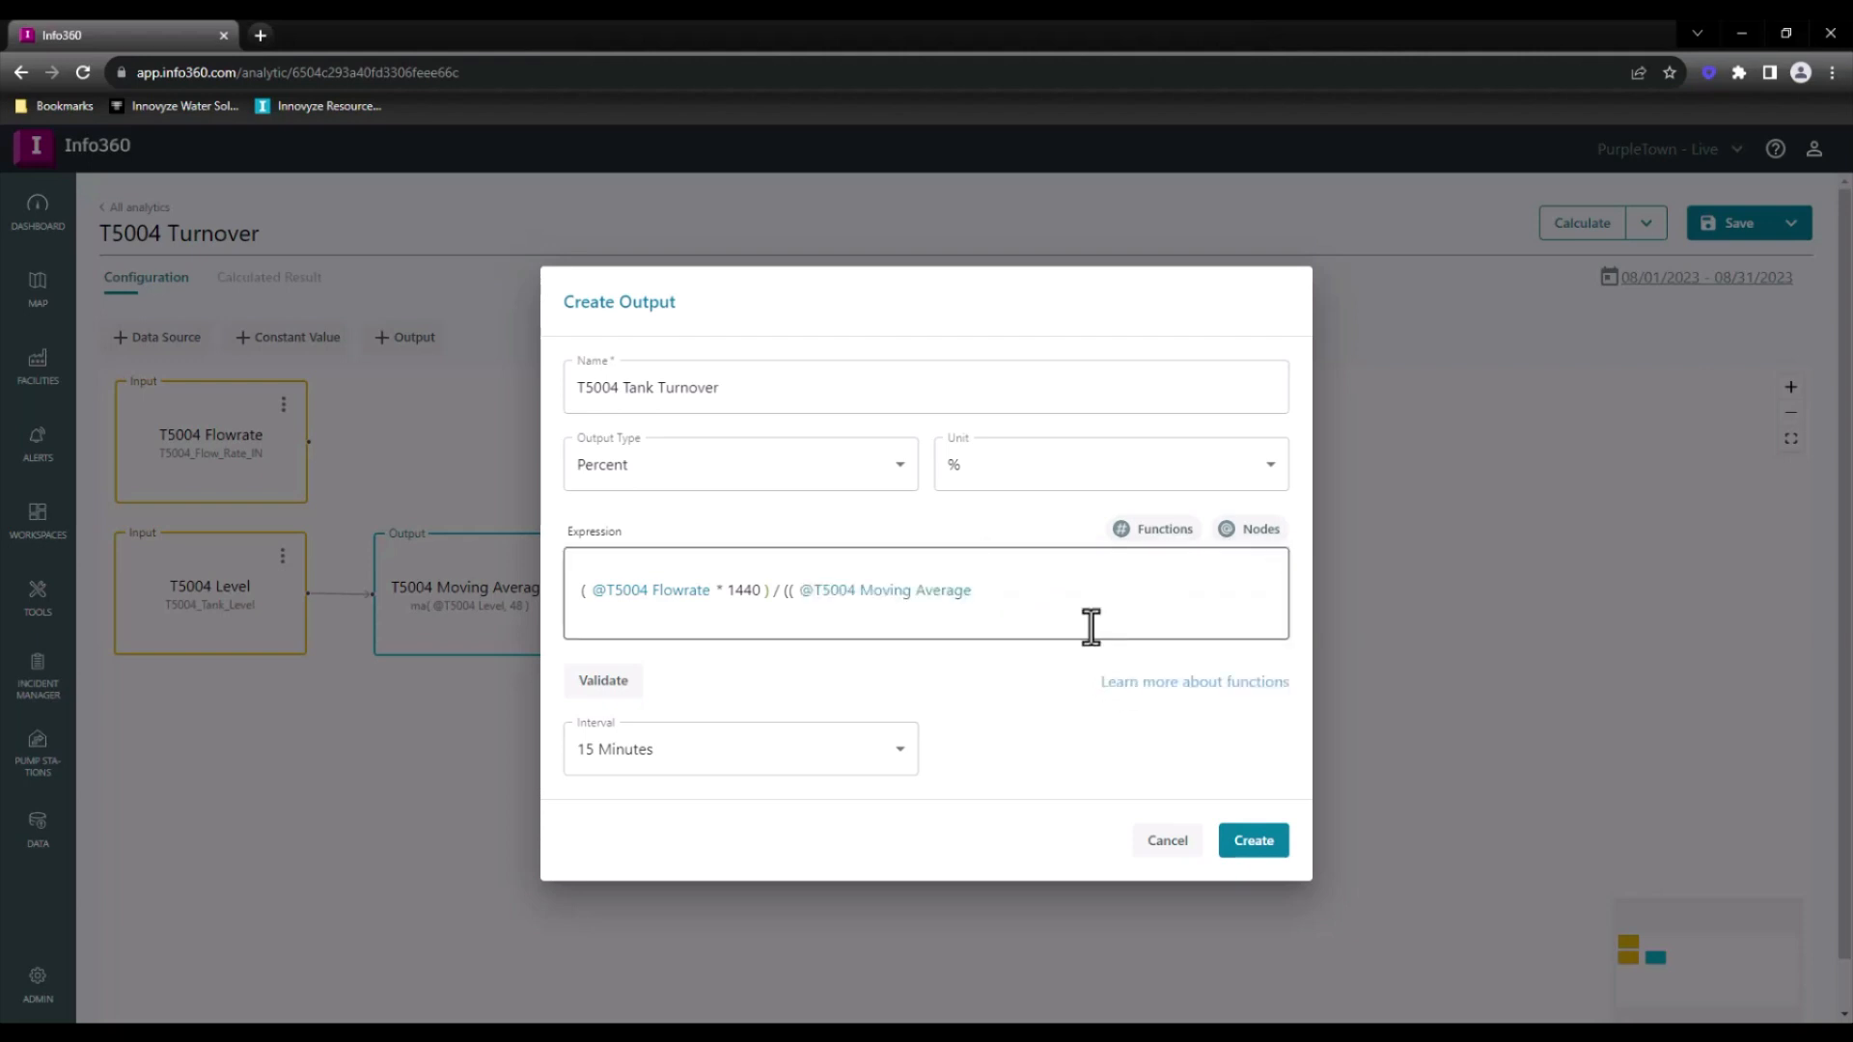
type("- 105) * 3.14159 * 25 * 25 * 7.48052)")
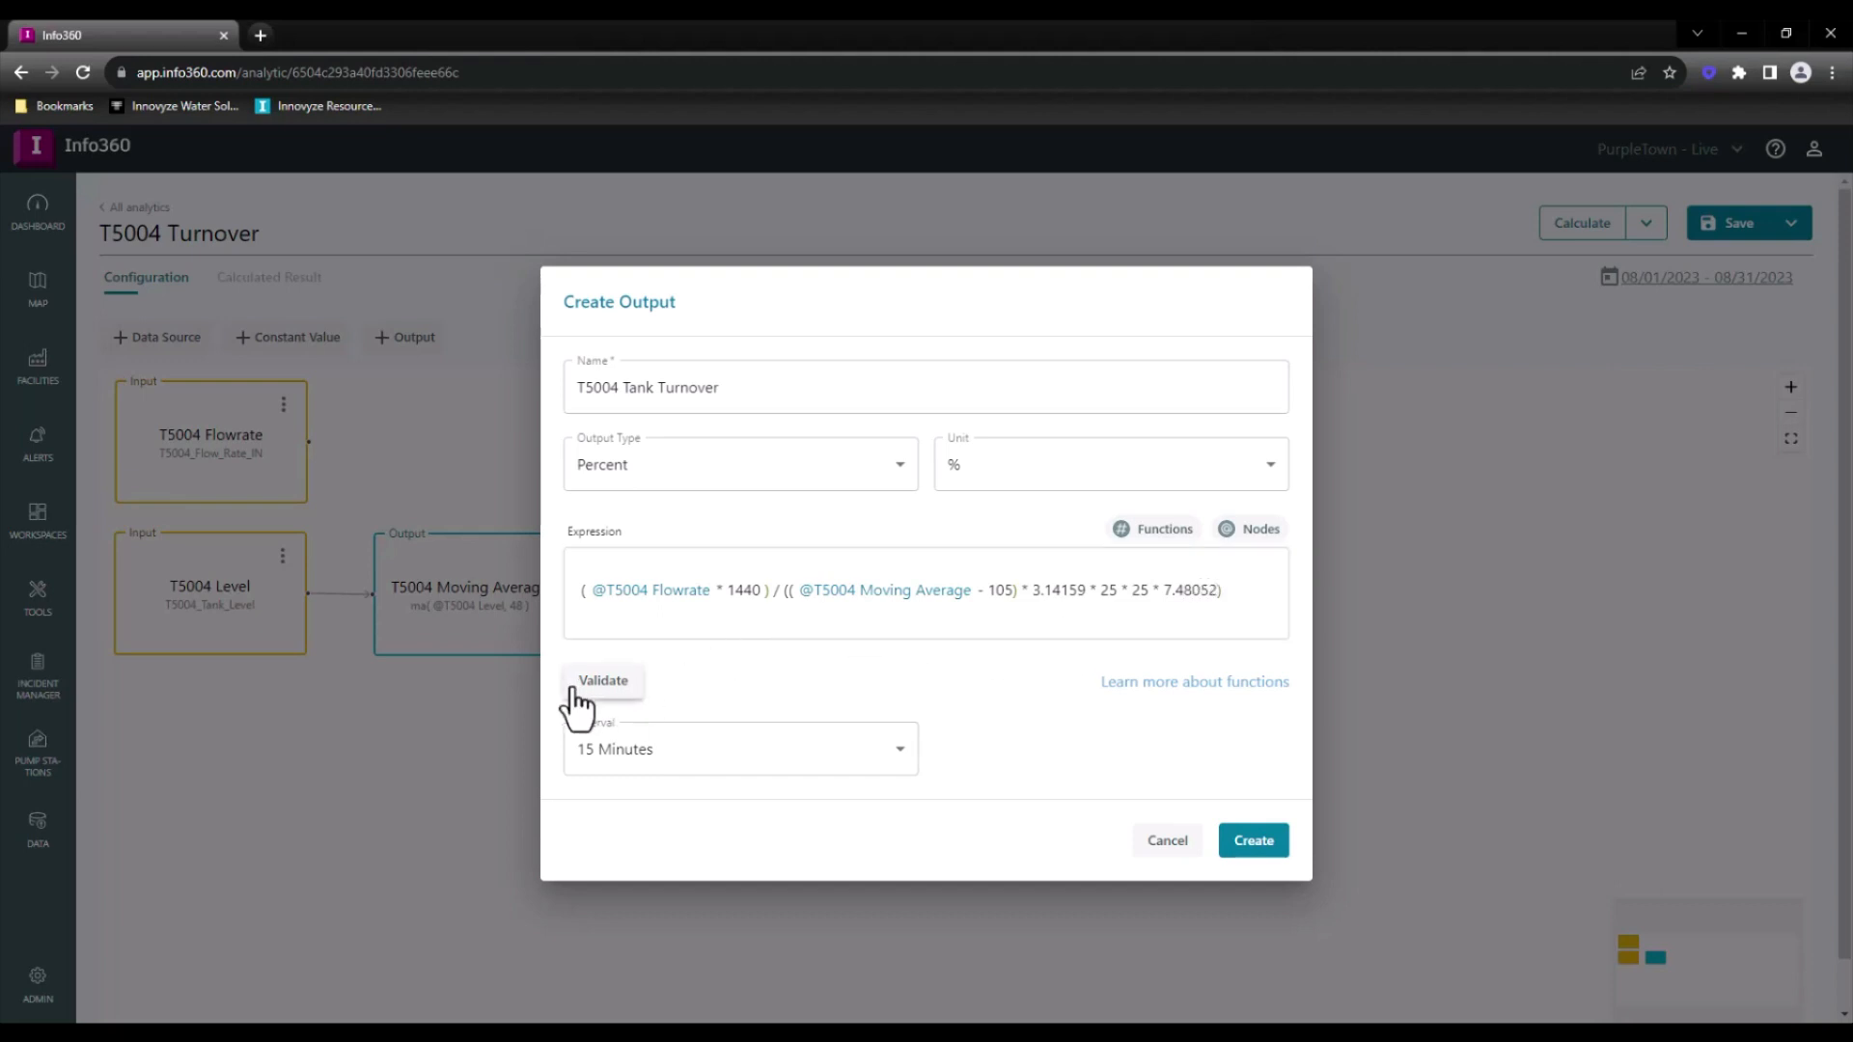
Validate the expression and create the output, placing its node beyond the T5004 Moving Average node, level with the T5004 Flowrate input
left_click(603, 684)
left_click(1256, 845)
left_click_drag(447, 446, 849, 459)
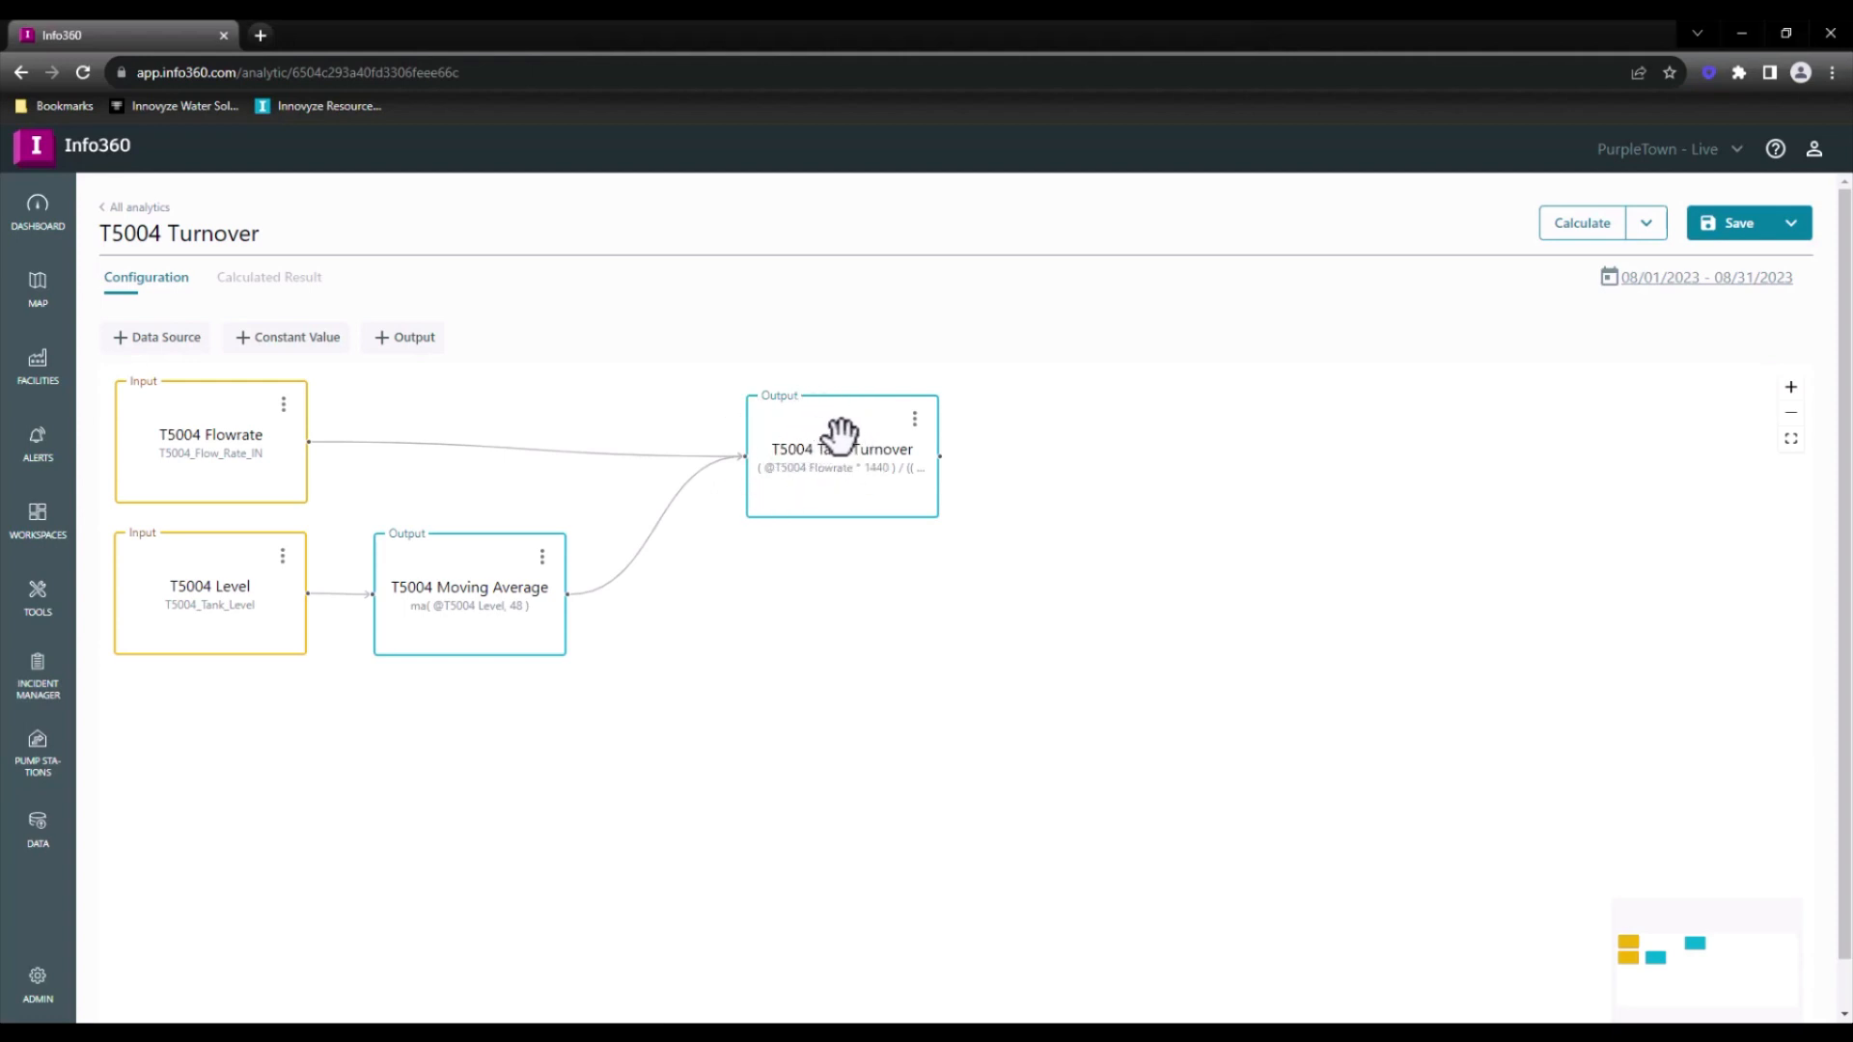
Calculate the T5004 Turnover analytic and acknowledge the calculation notice
left_click(1594, 225)
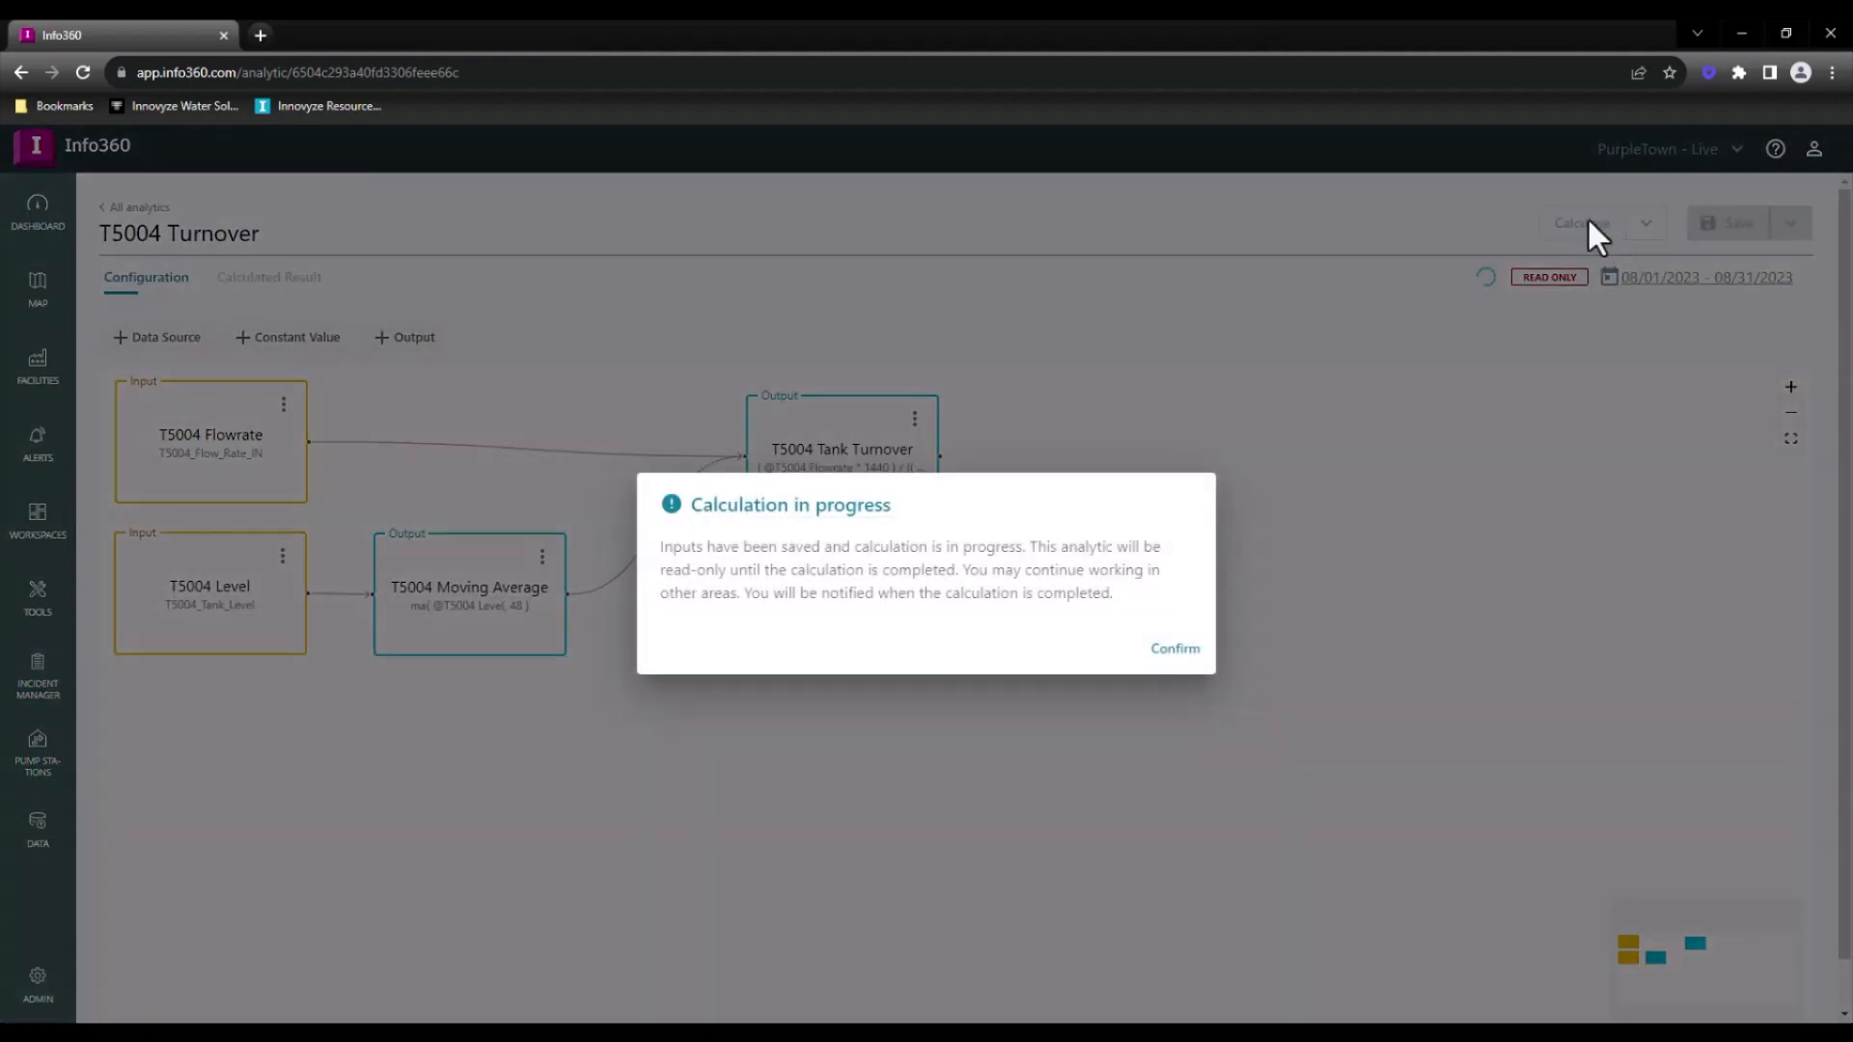
left_click(1176, 652)
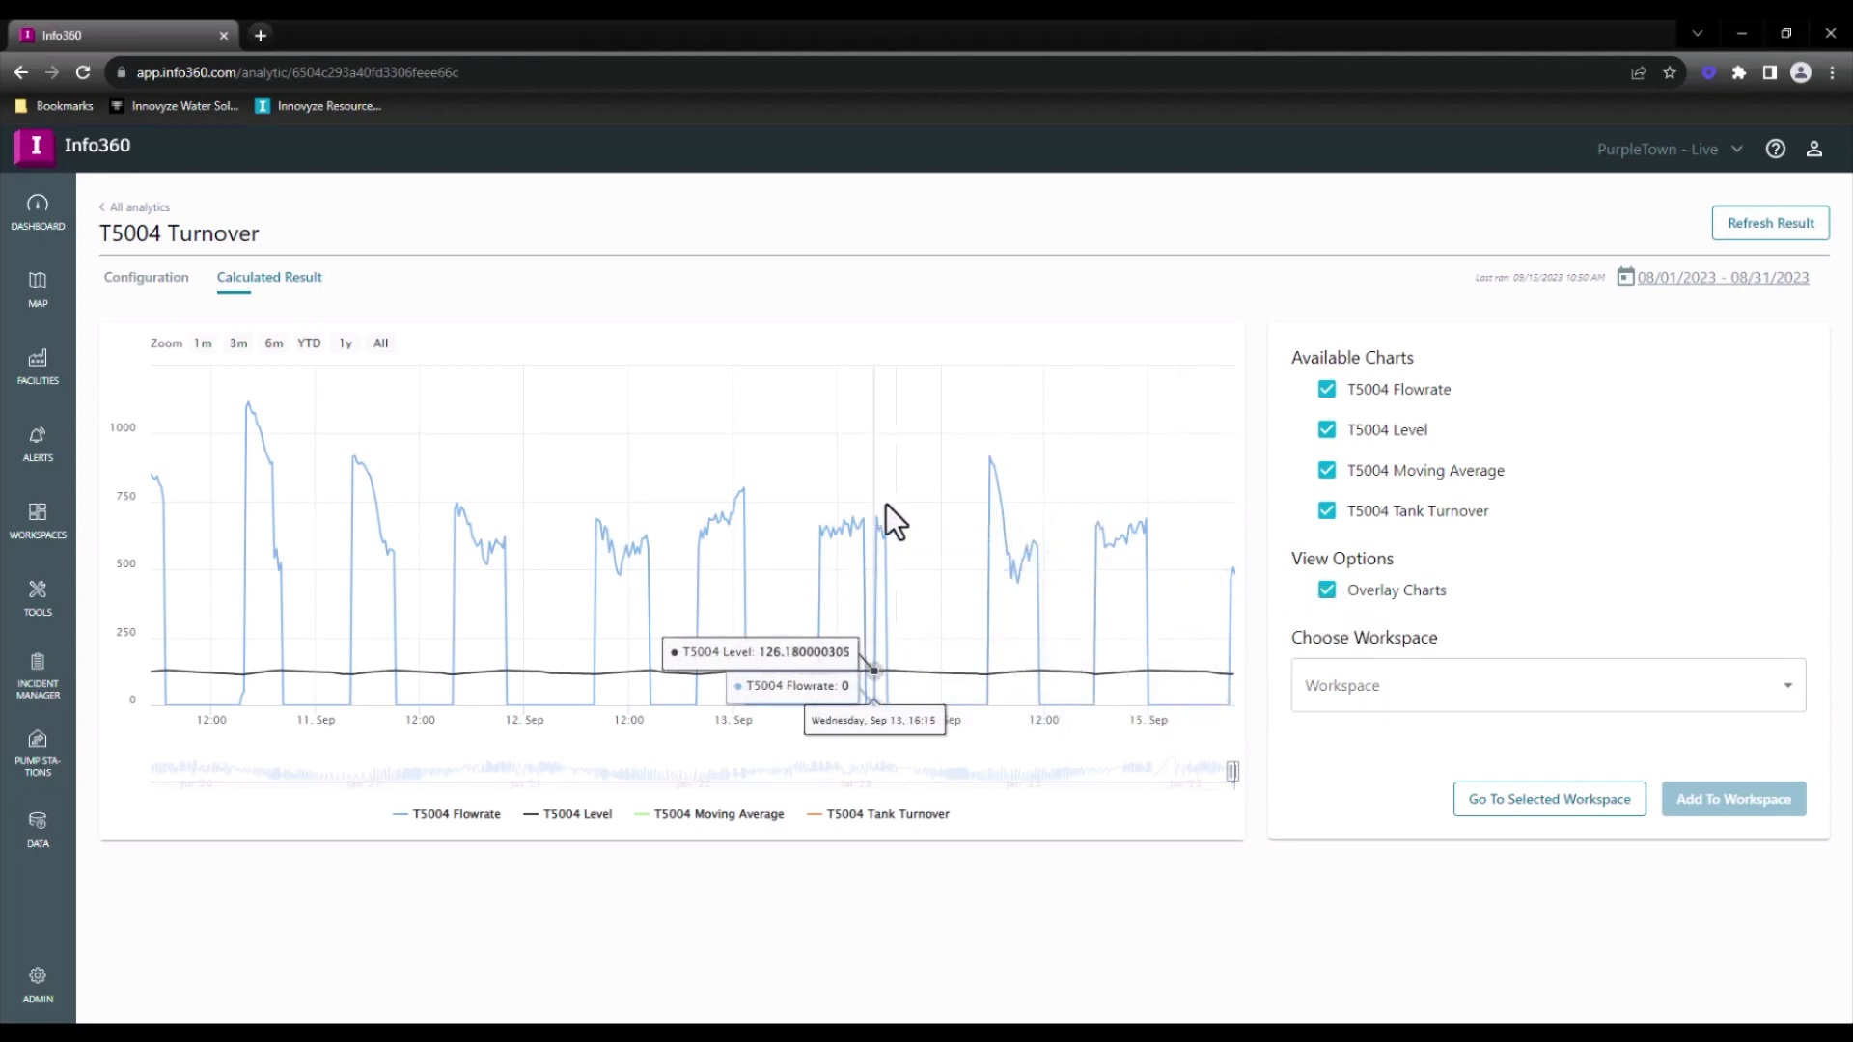
Show only the T5004 Tank Turnover series in the calculated result chart and move its time window across August to the month's last days
left_click(1327, 471)
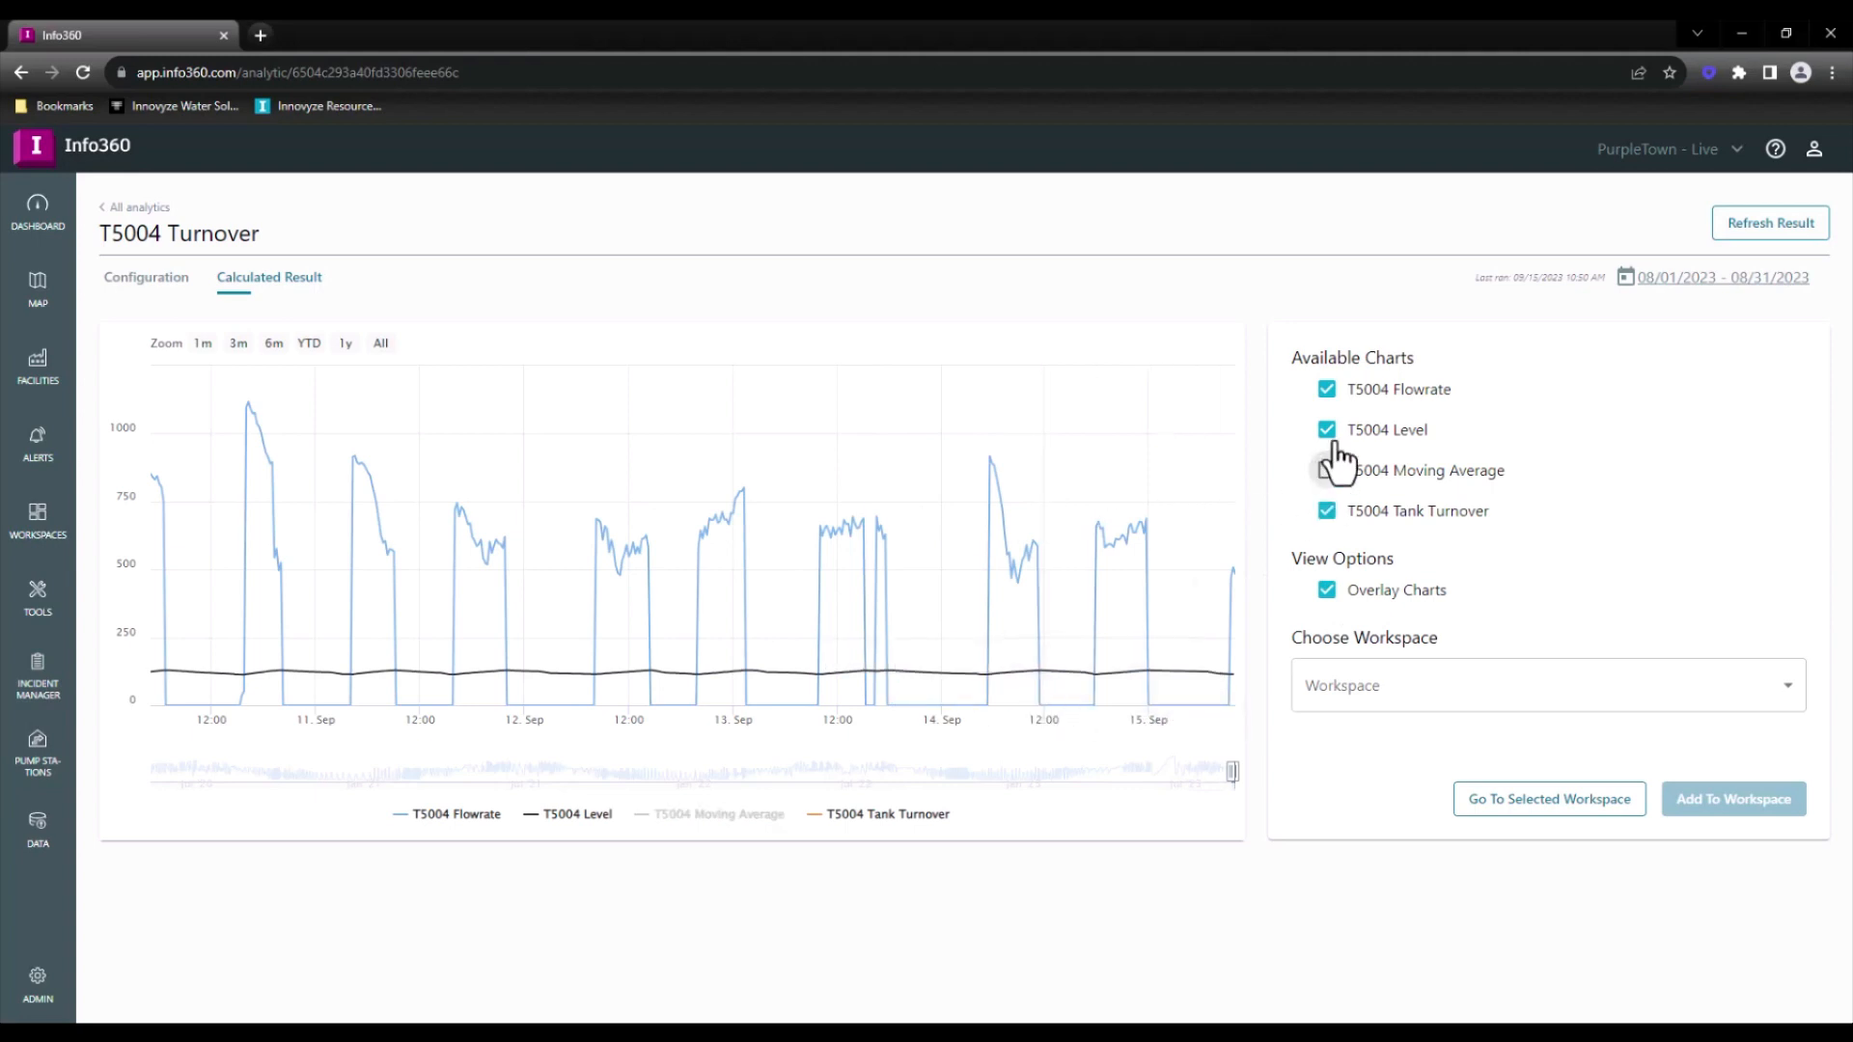
left_click(1327, 430)
left_click(1327, 388)
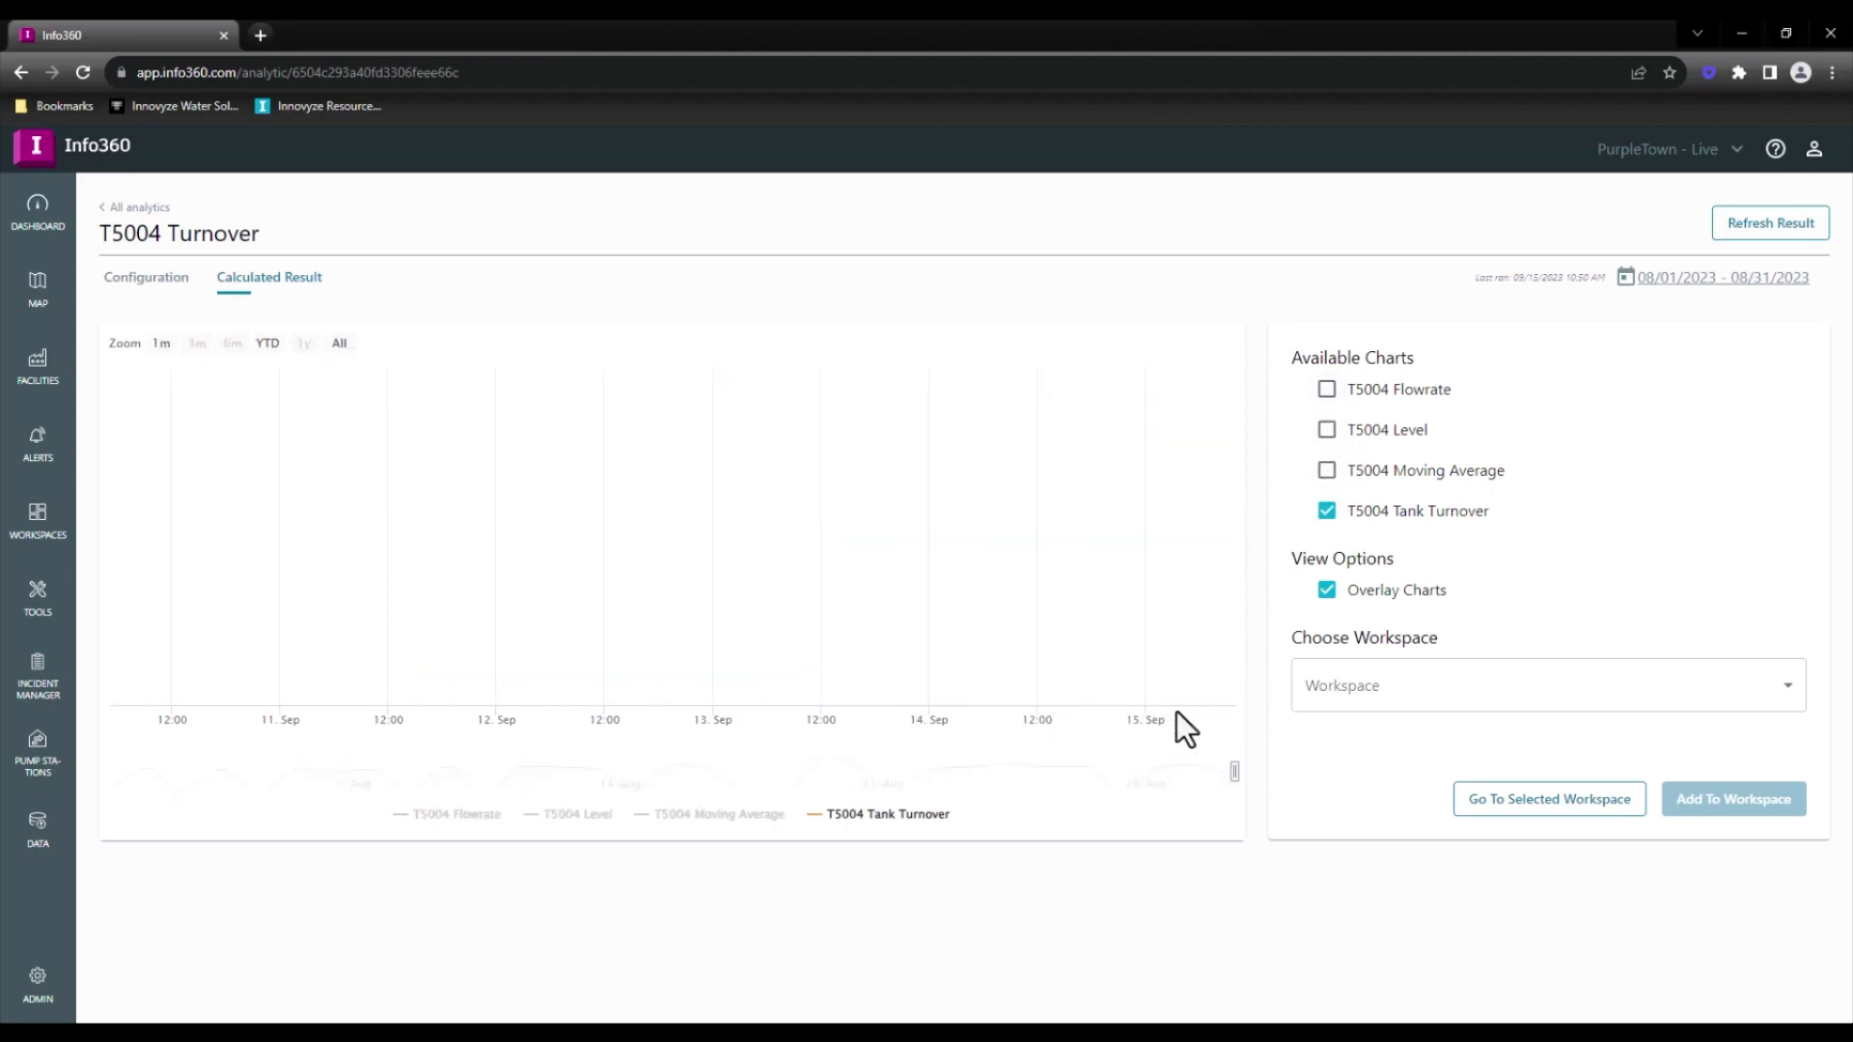
left_click(339, 343)
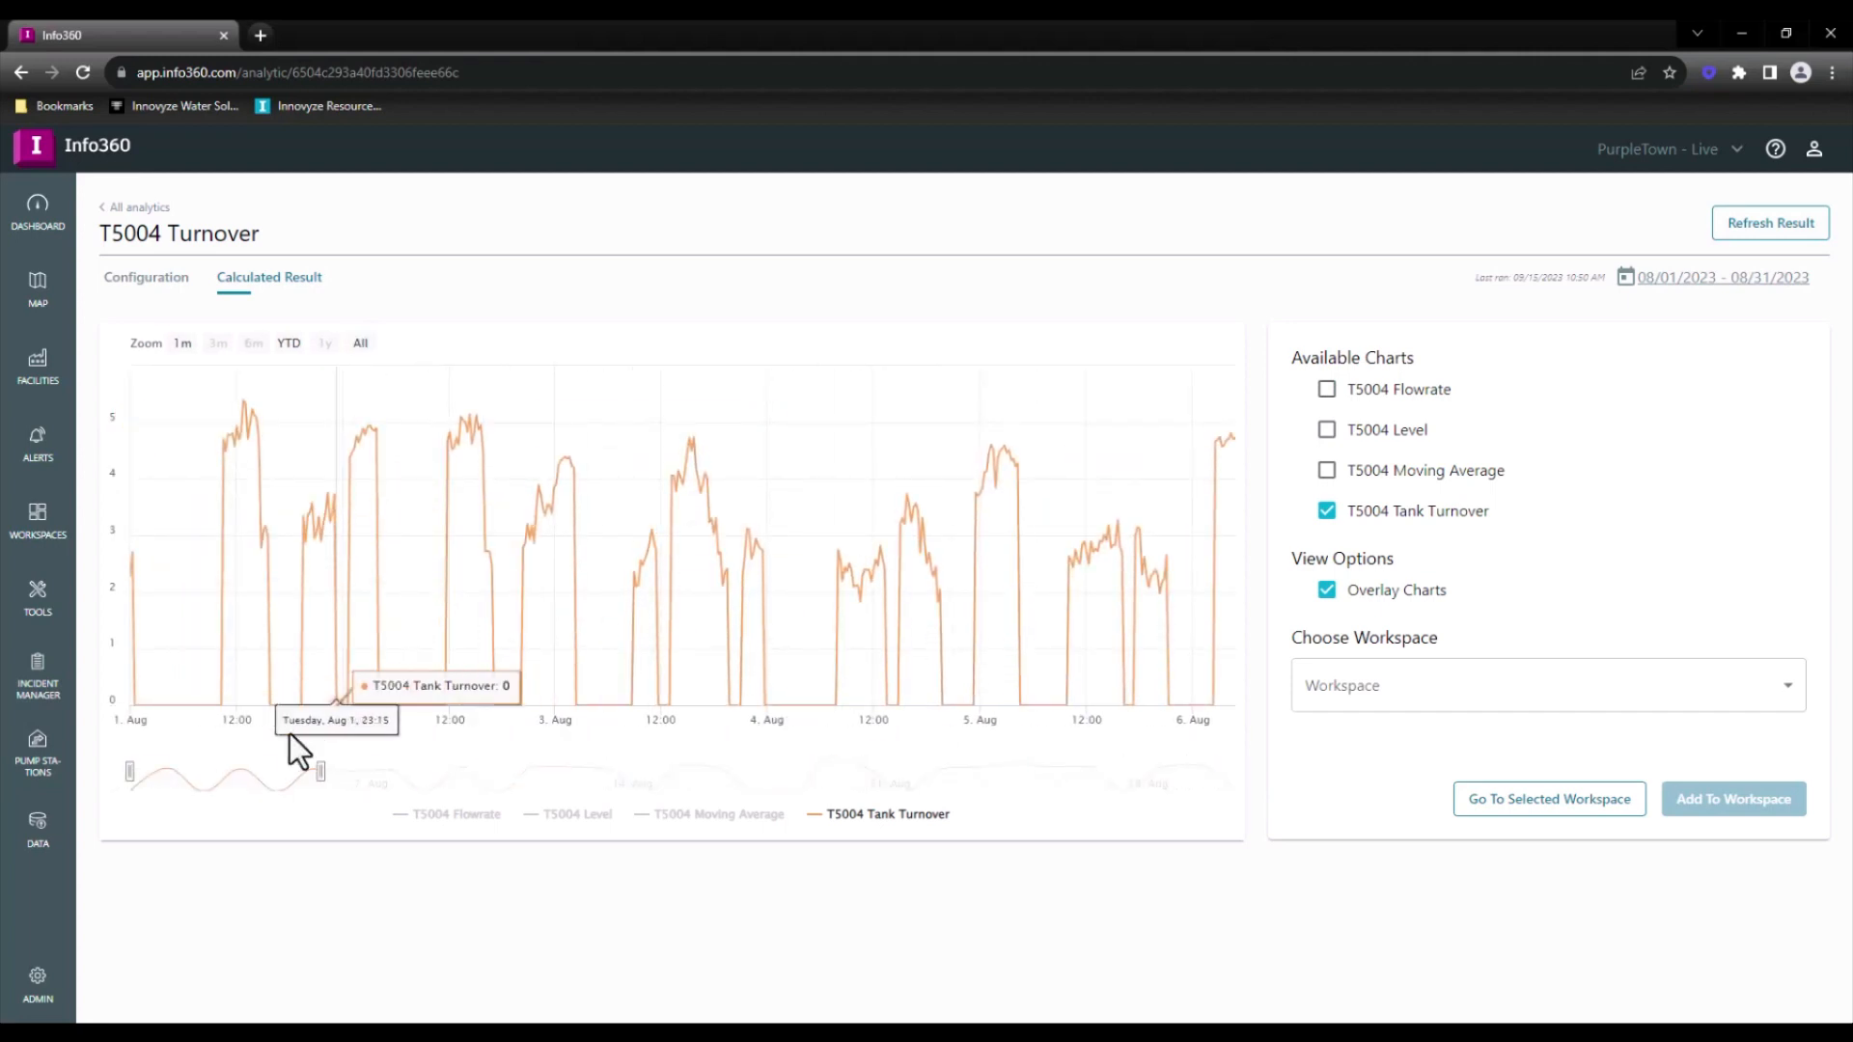
left_click_drag(227, 778, 1168, 787)
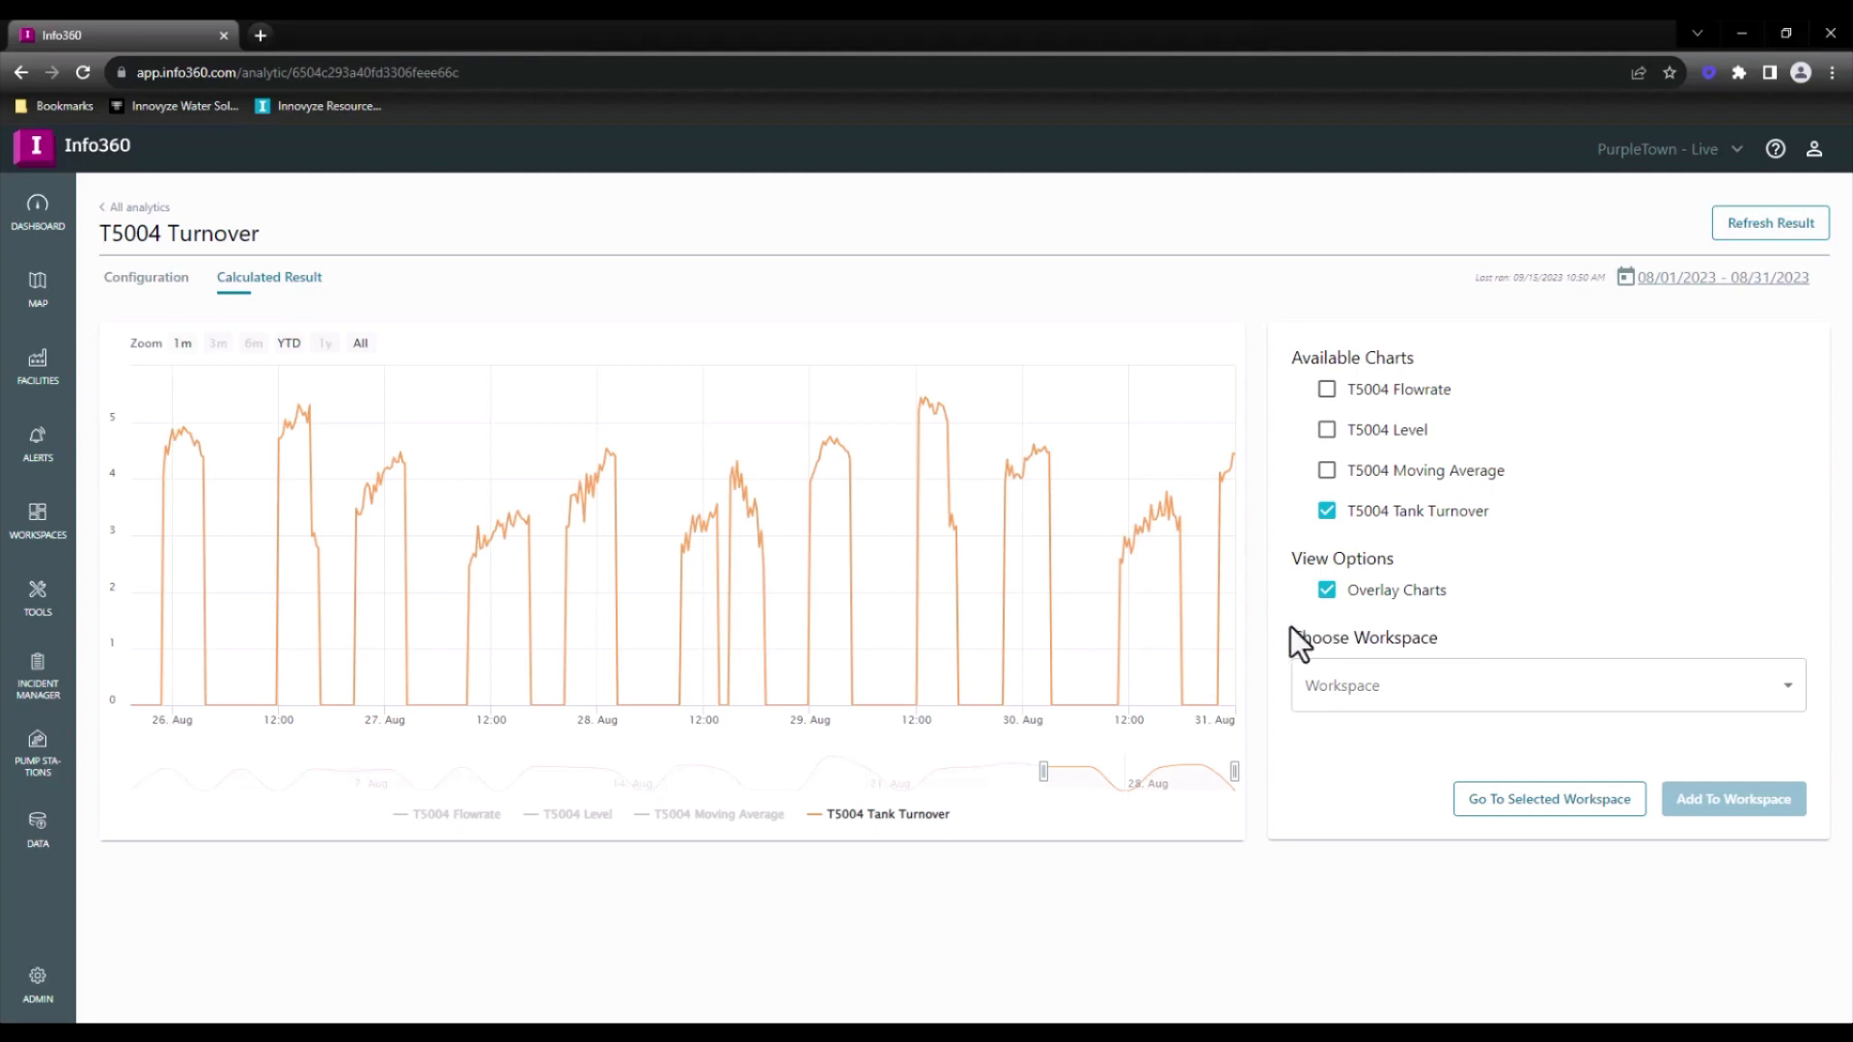
Add the analytic's result chart to the DMA 4 Summer 2022 Workspace
left_click(1390, 711)
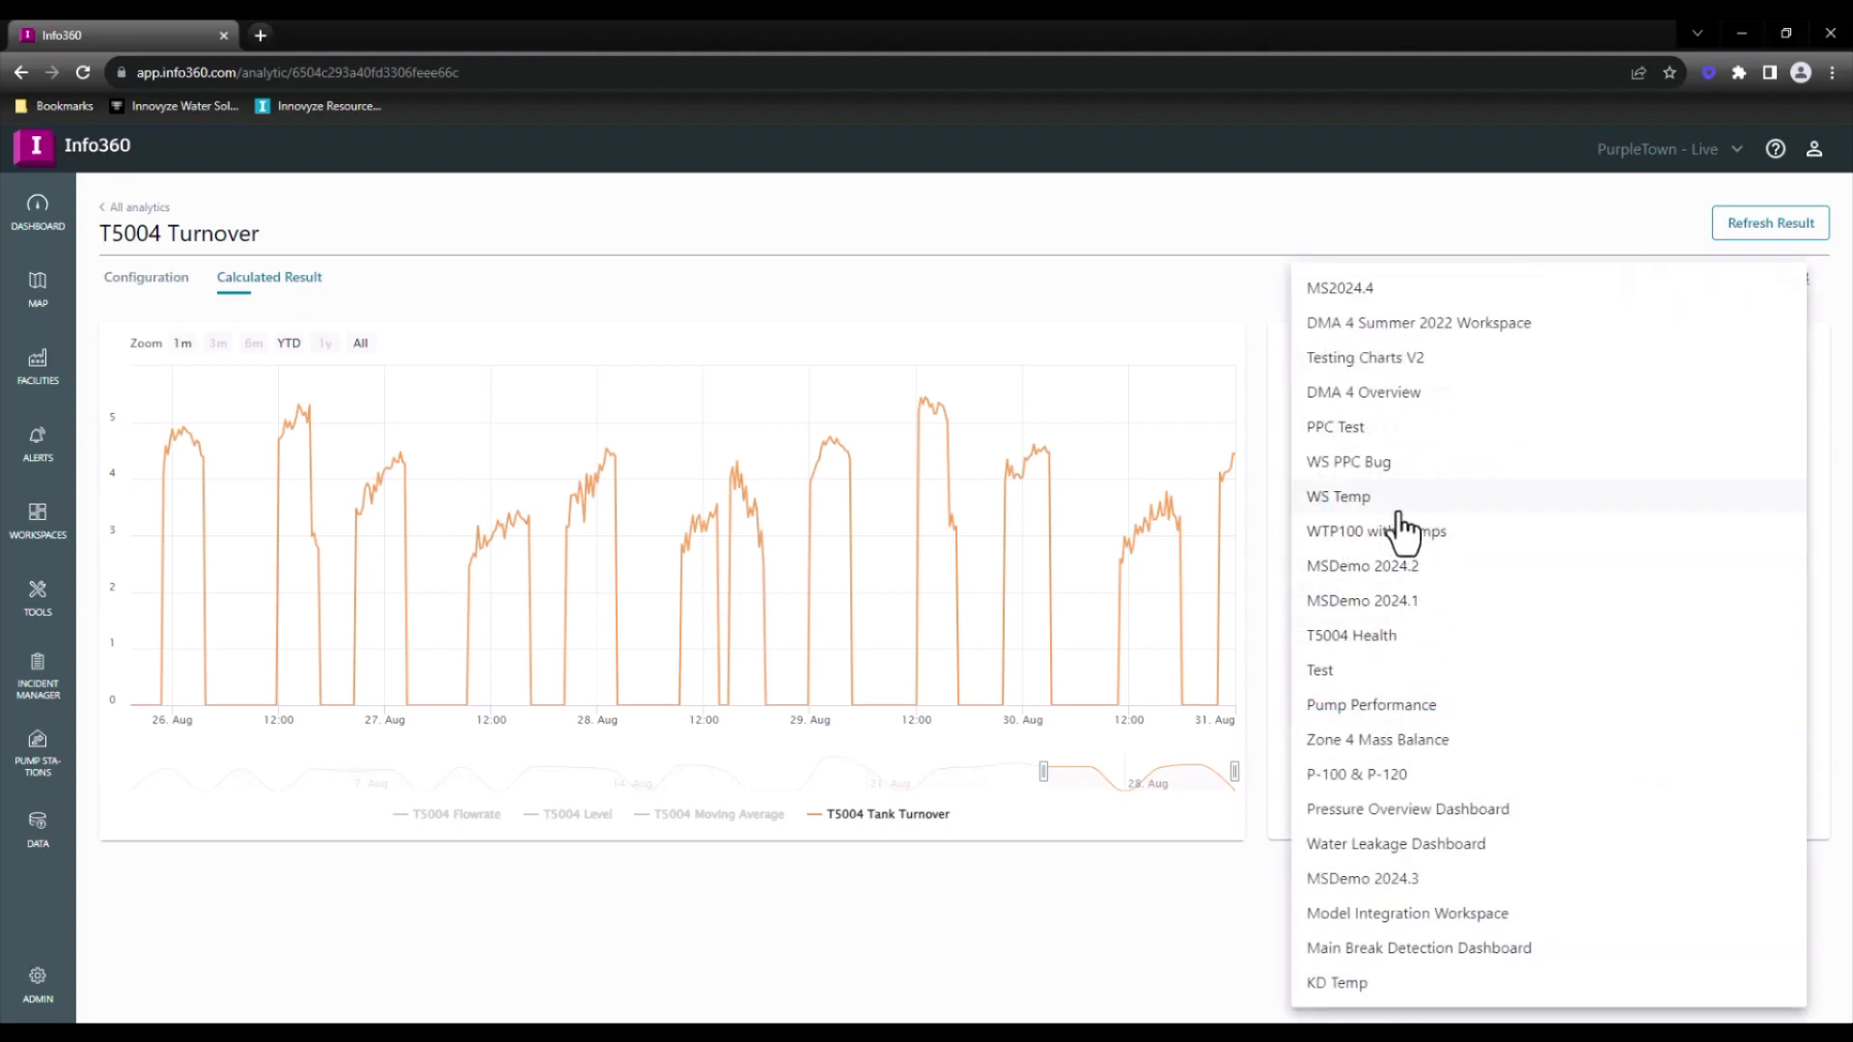
left_click(1396, 328)
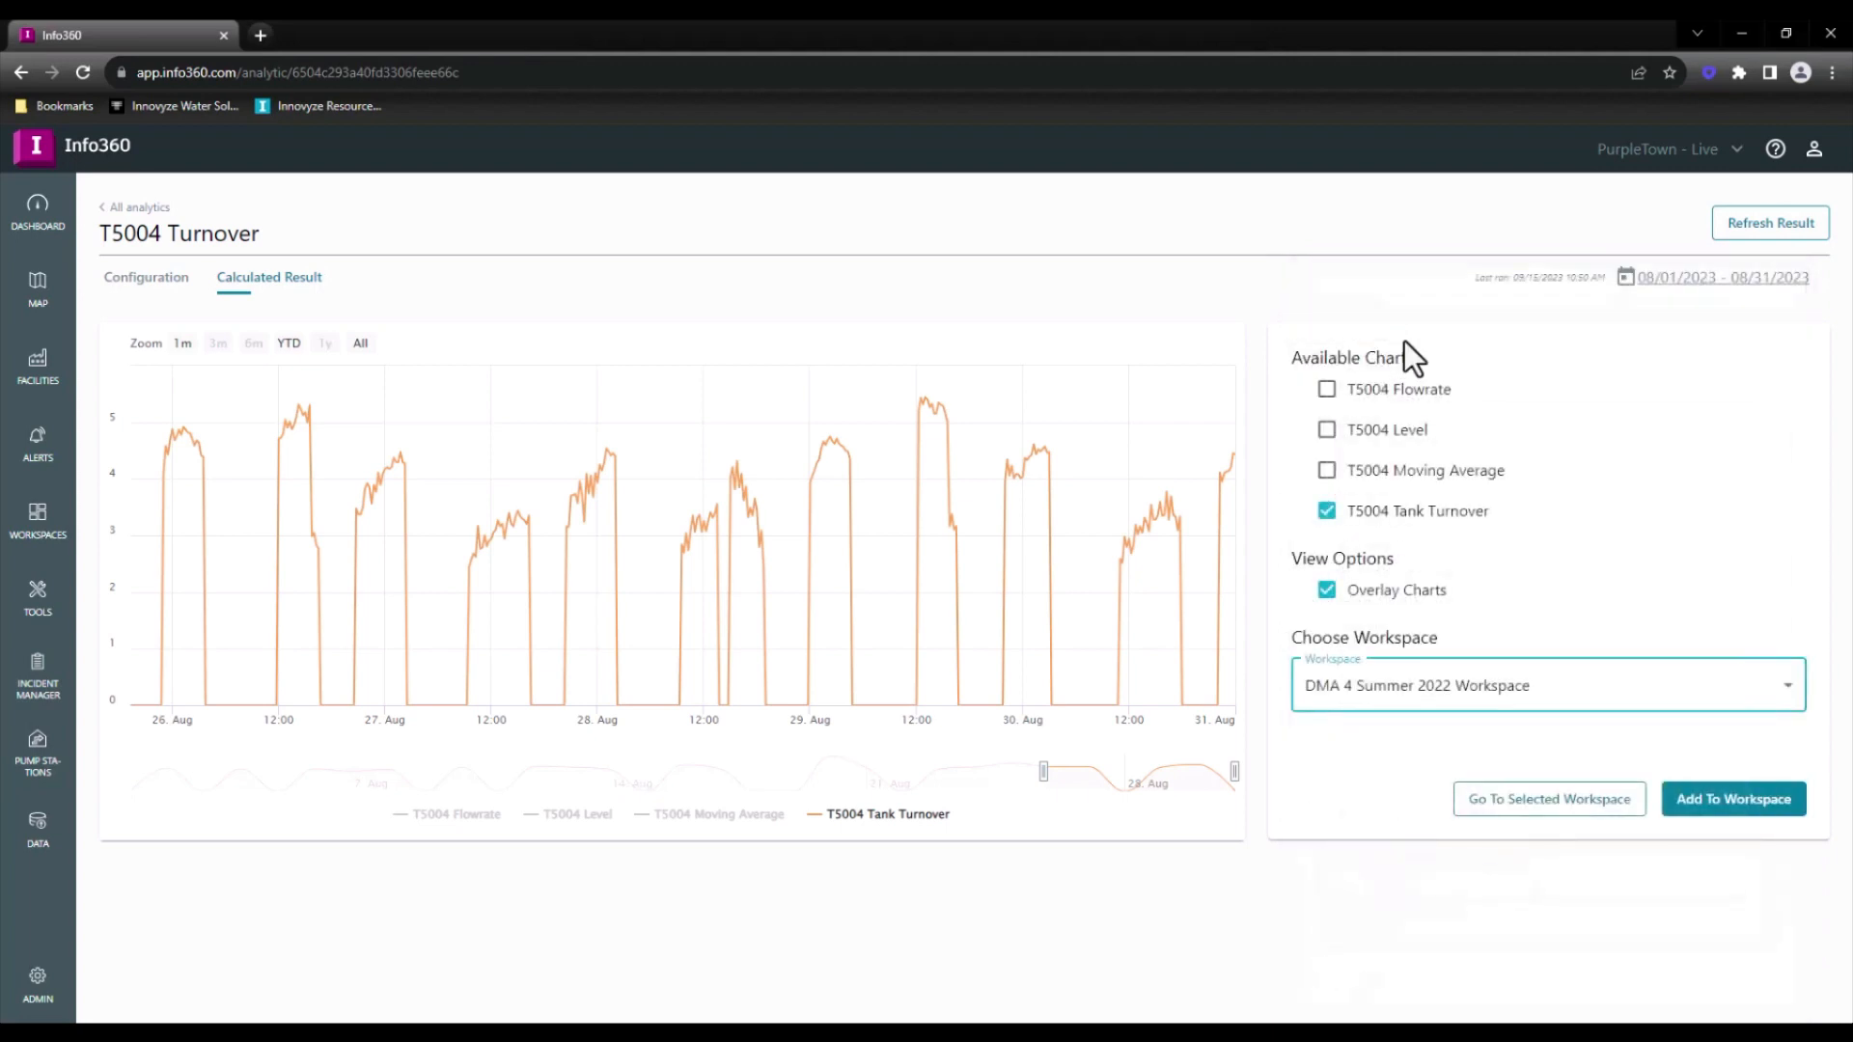
left_click(1716, 809)
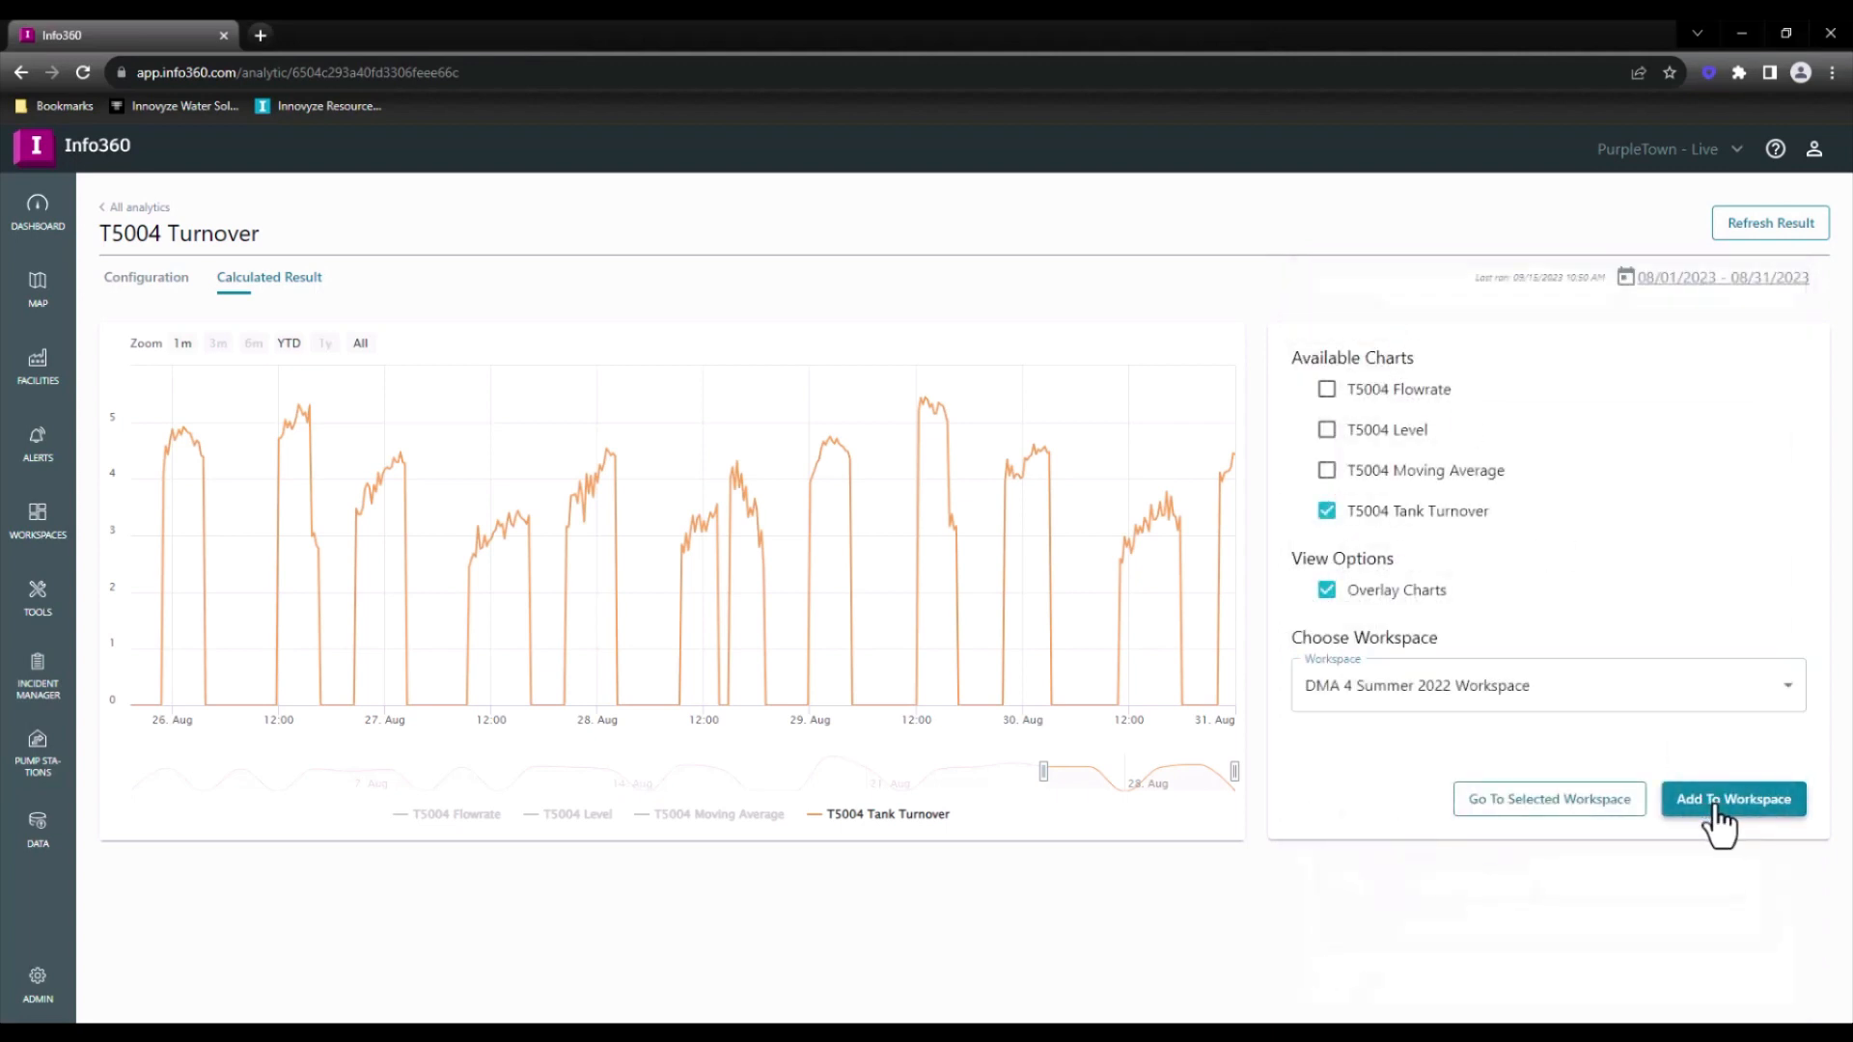
Open the selected workspace and extend the time window of its T5004 Turnover chart to earlier dates
left_click(1562, 804)
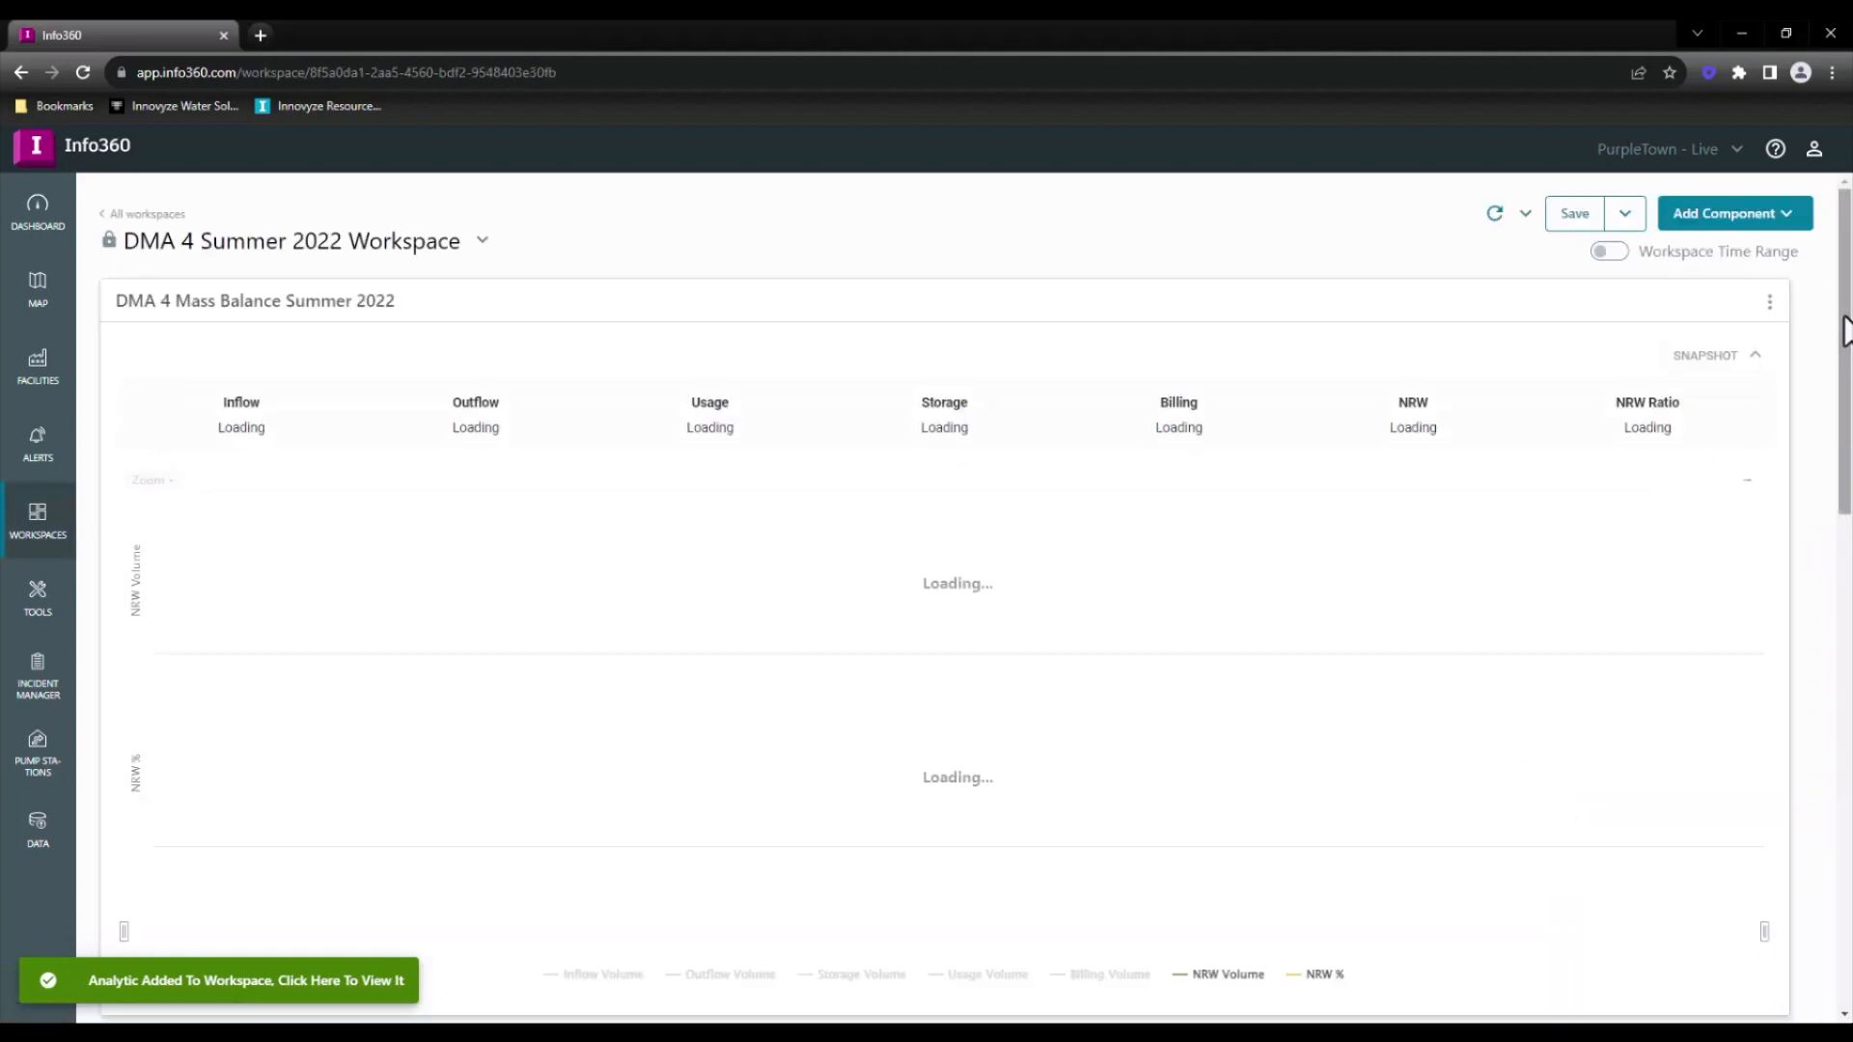
left_click_drag(1844, 333, 1844, 827)
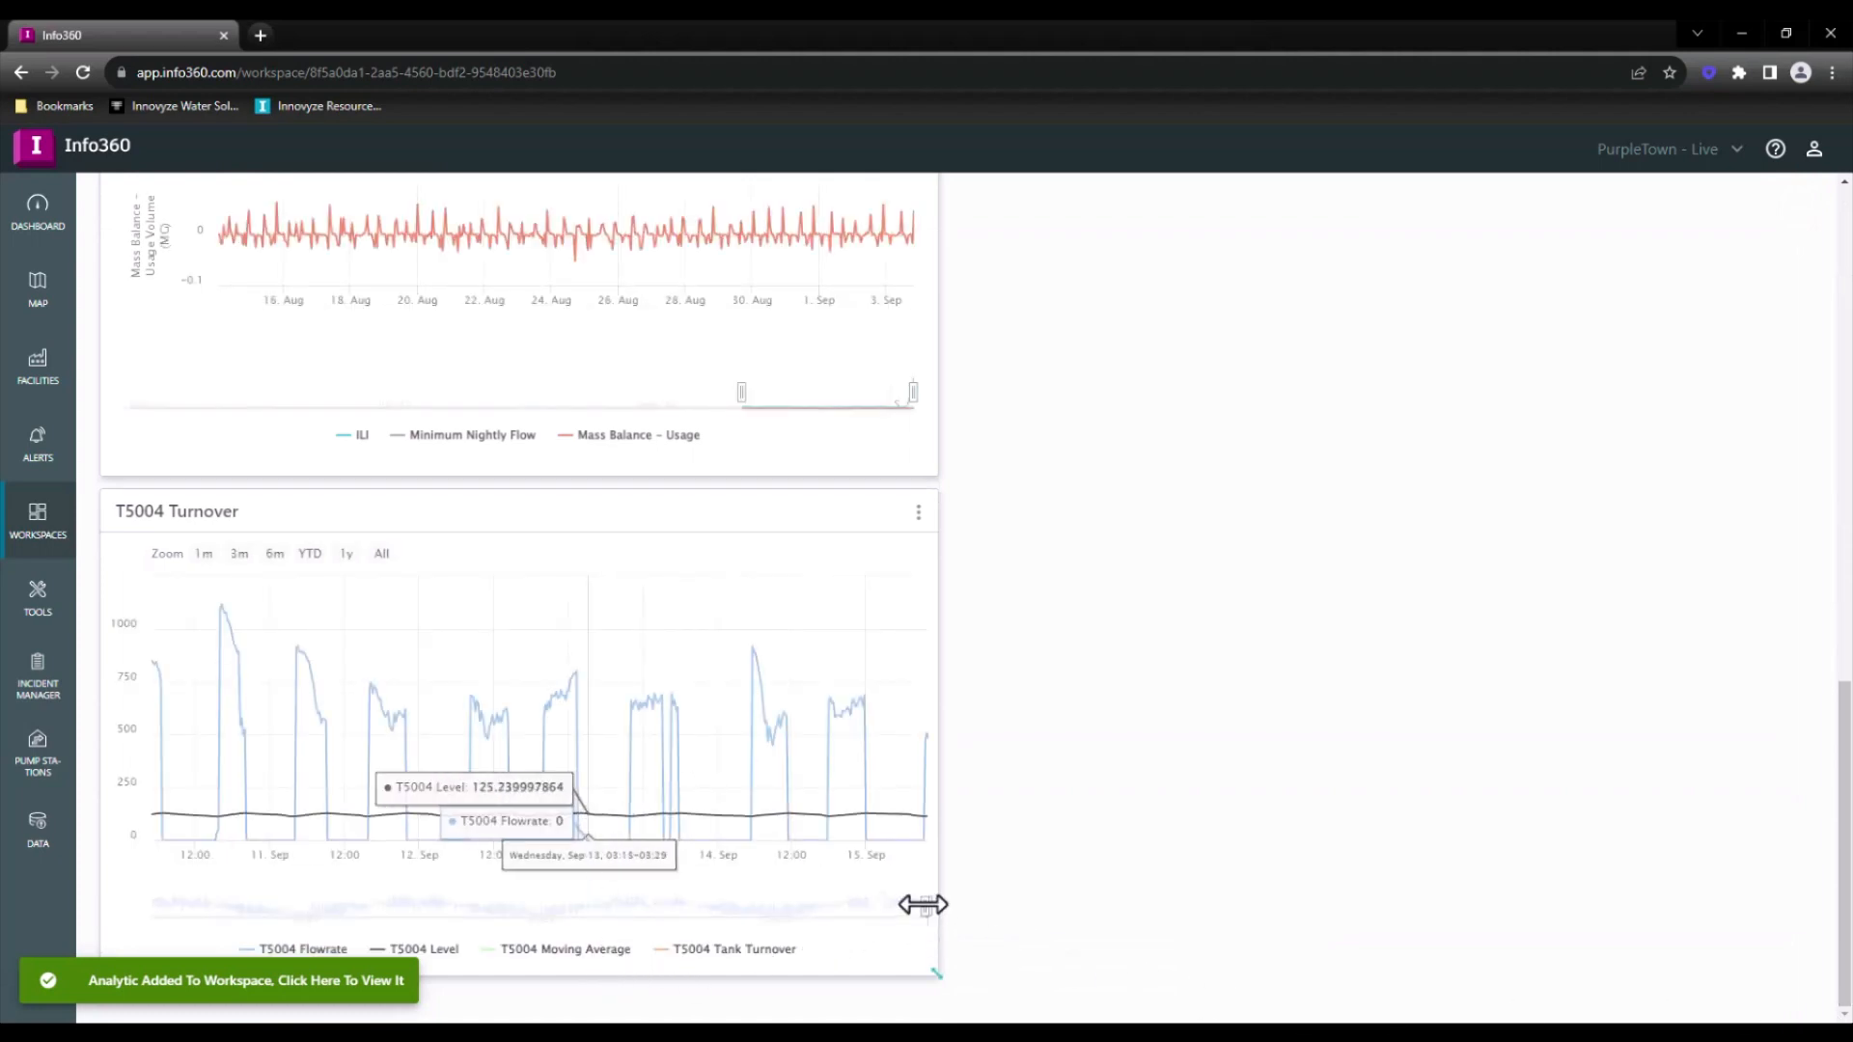
mouse_move(923, 904)
left_mouse_down()
mouse_move(836, 893)
mouse_move(889, 897)
left_mouse_up()
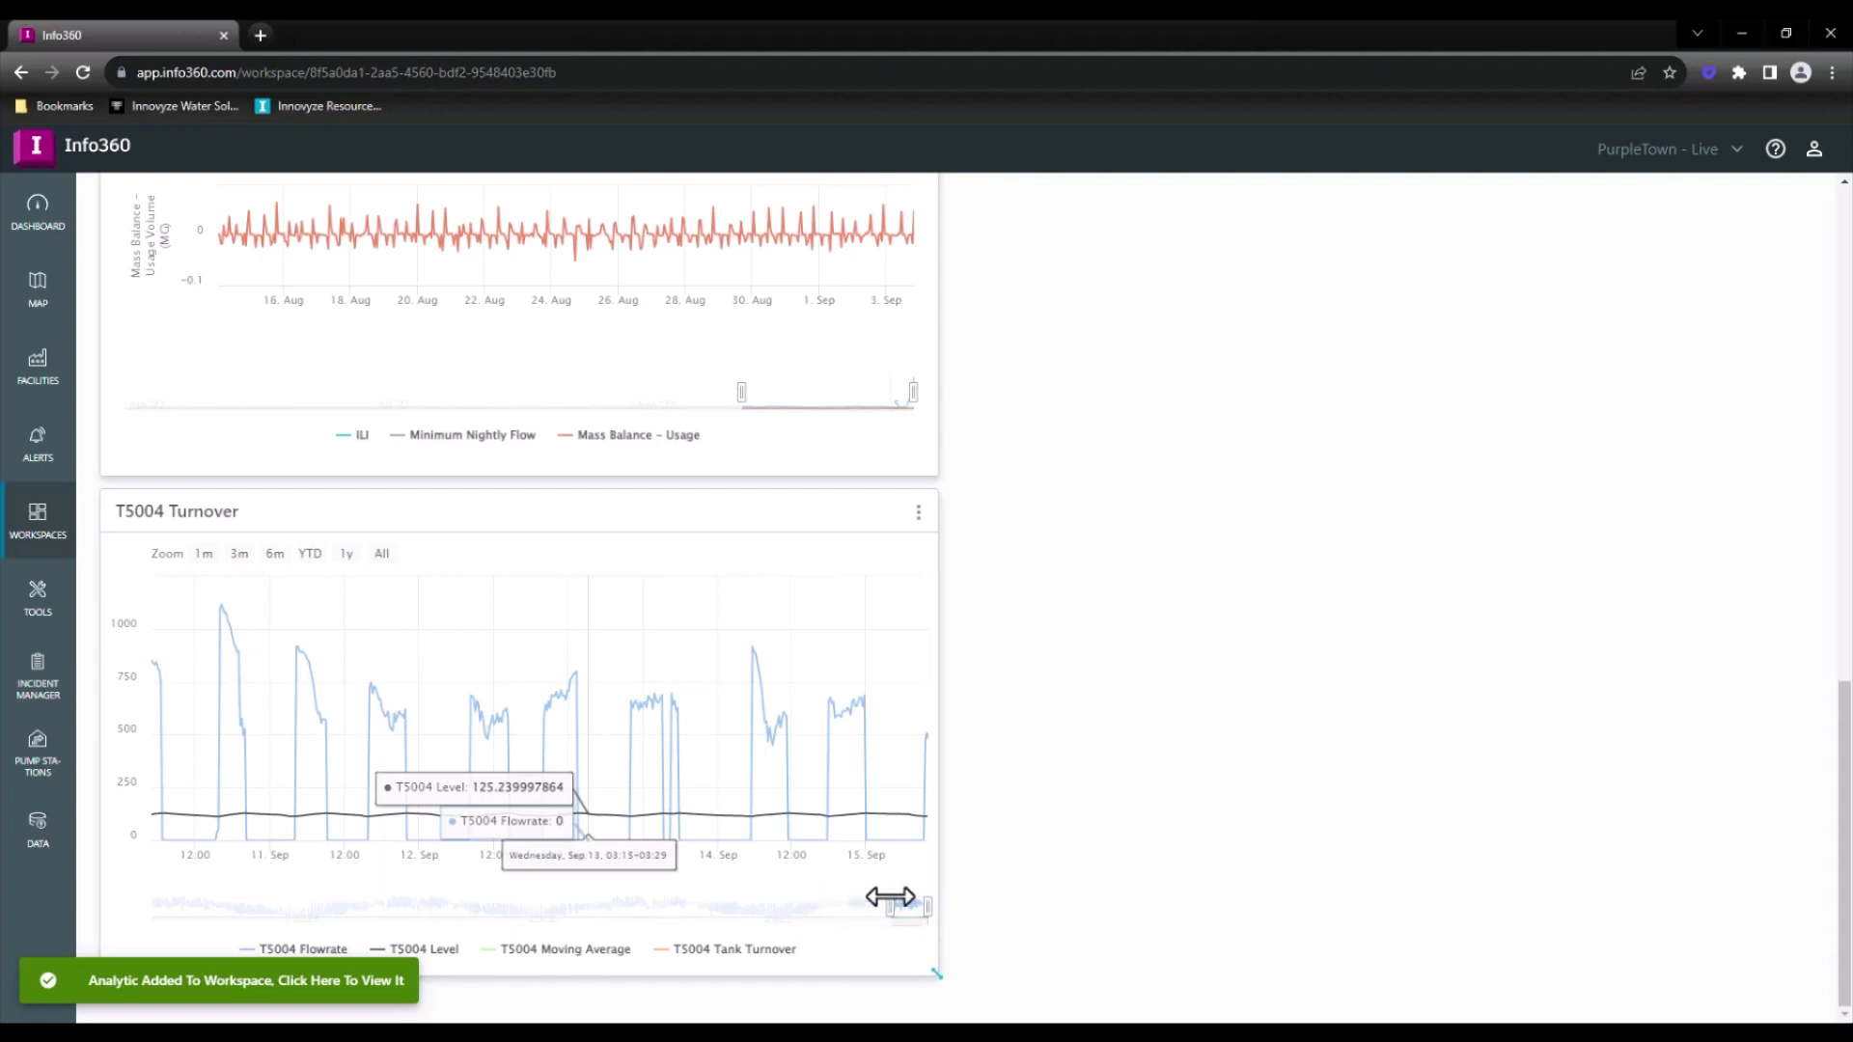